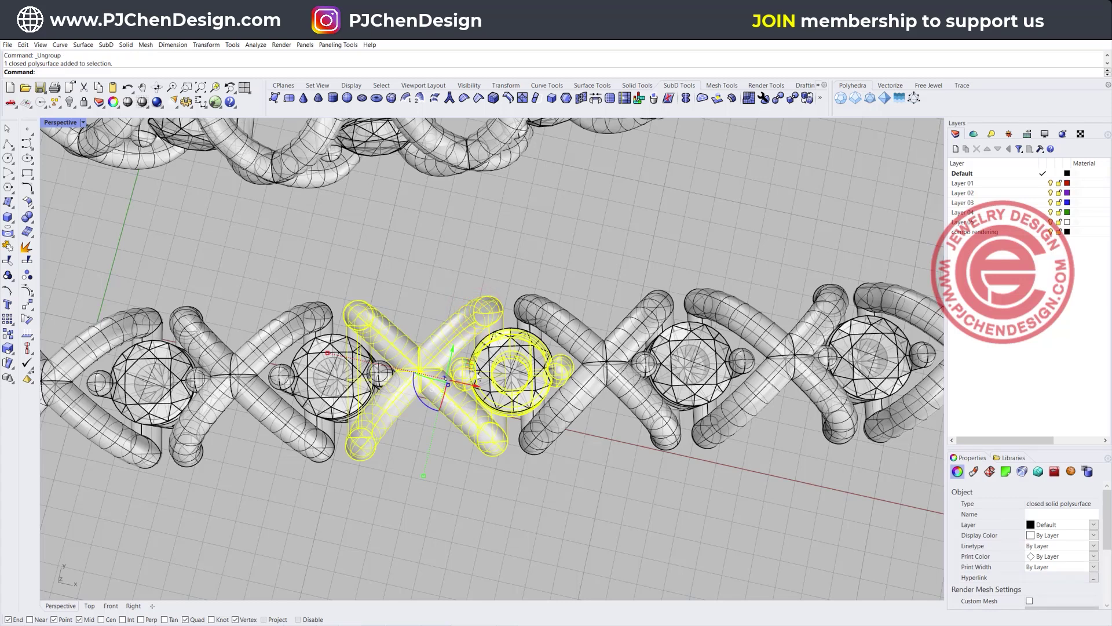
Select one X-shaped link with its stone setting and gem, and set their display color to Red.
{"action": "left_click", "coordinate": [477, 486]}
{"action": "left_click_drag", "start_coordinate": [481, 464], "coordinate": [430, 391]}
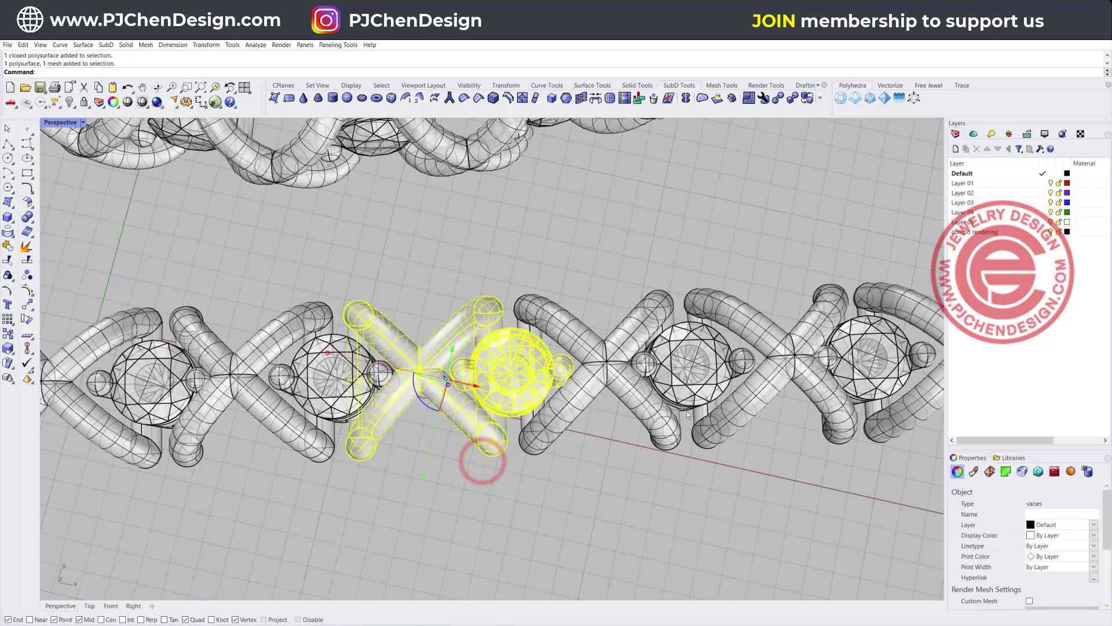
{"action": "left_click", "coordinate": [1093, 538]}
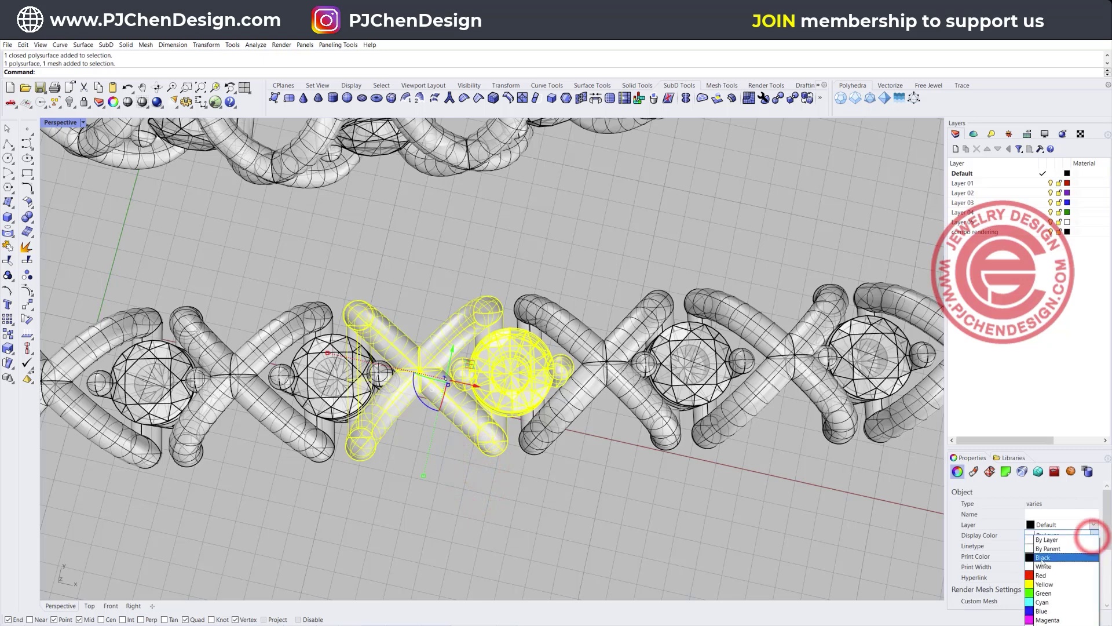
{"action": "left_click", "coordinate": [1043, 572]}
{"action": "left_click", "coordinate": [637, 498]}
Examine from several angles how the red link and its stone setting meet the neighbouring link.
{"action": "right_click_drag", "start_coordinate": [463, 389], "coordinate": [399, 258]}
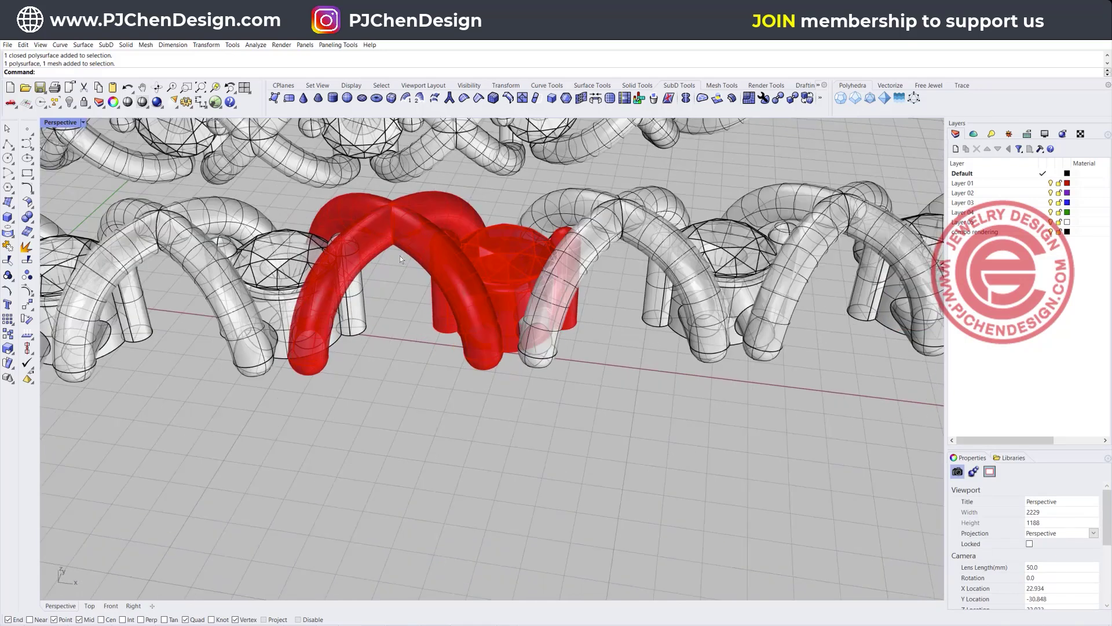
{"action": "right_click_drag", "start_coordinate": [501, 314], "coordinate": [495, 329]}
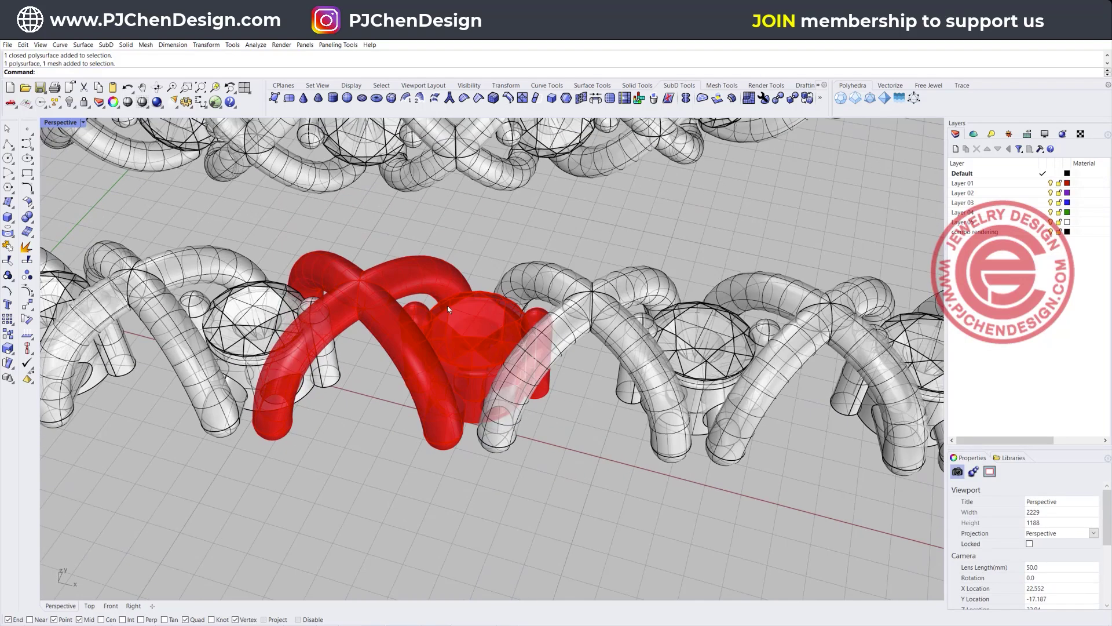
{"action": "left_click", "coordinate": [486, 445]}
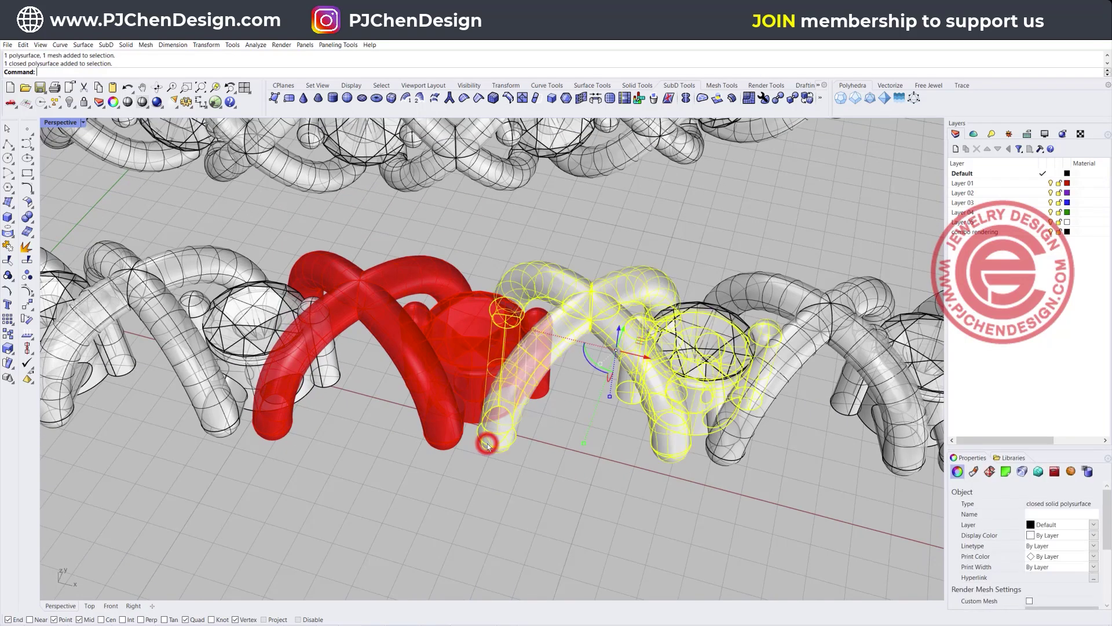
{"action": "left_click", "coordinate": [441, 442]}
{"action": "left_click", "coordinate": [507, 471]}
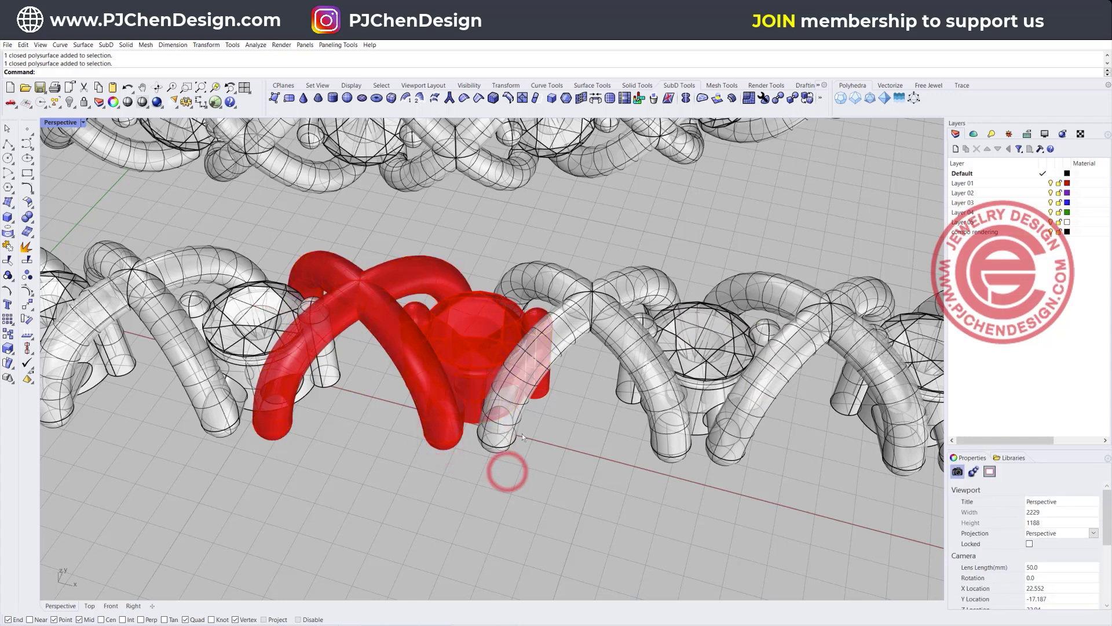
{"action": "scroll", "coordinate": [522, 434], "scroll_direction": "up", "scroll_amount": 5}
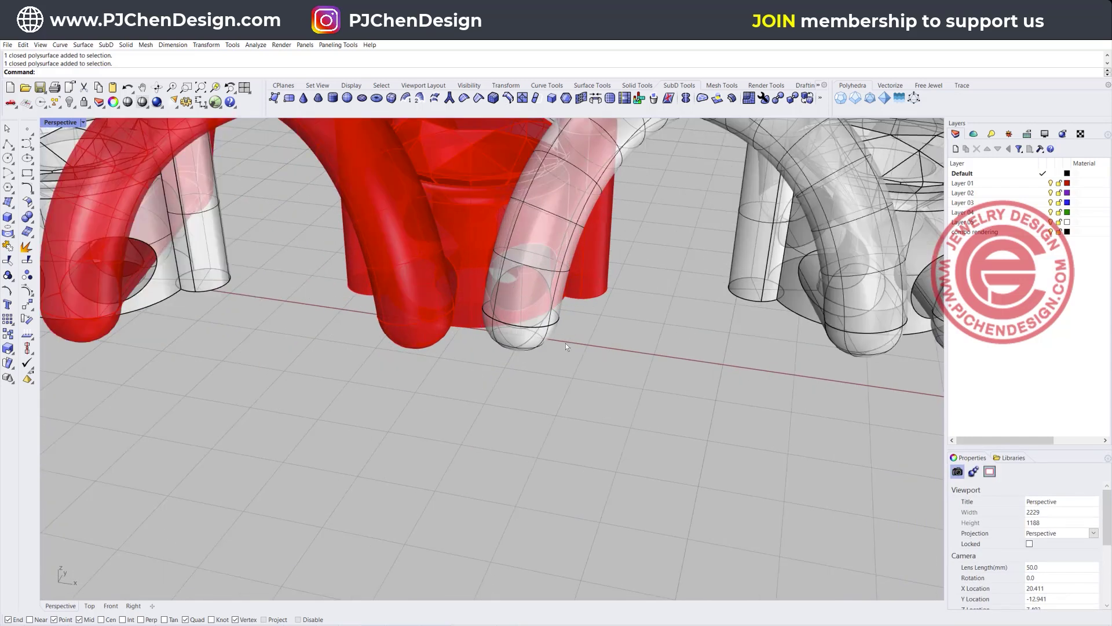
{"action": "right_click_drag", "start_coordinate": [565, 343], "coordinate": [589, 361]}
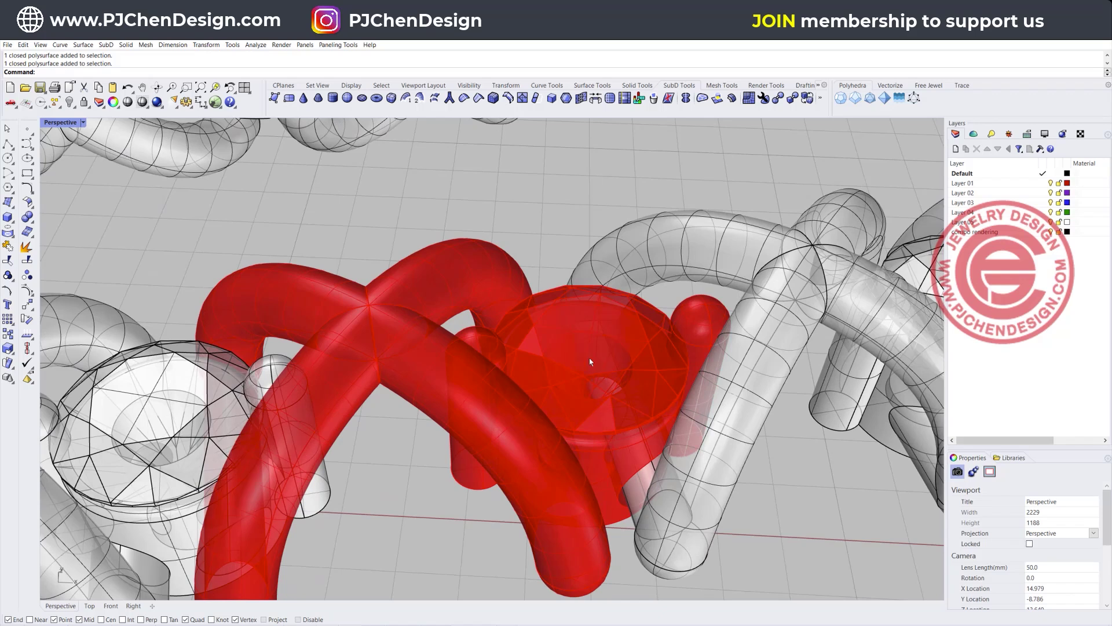
{"action": "scroll", "coordinate": [589, 358], "scroll_direction": "down", "scroll_amount": 10}
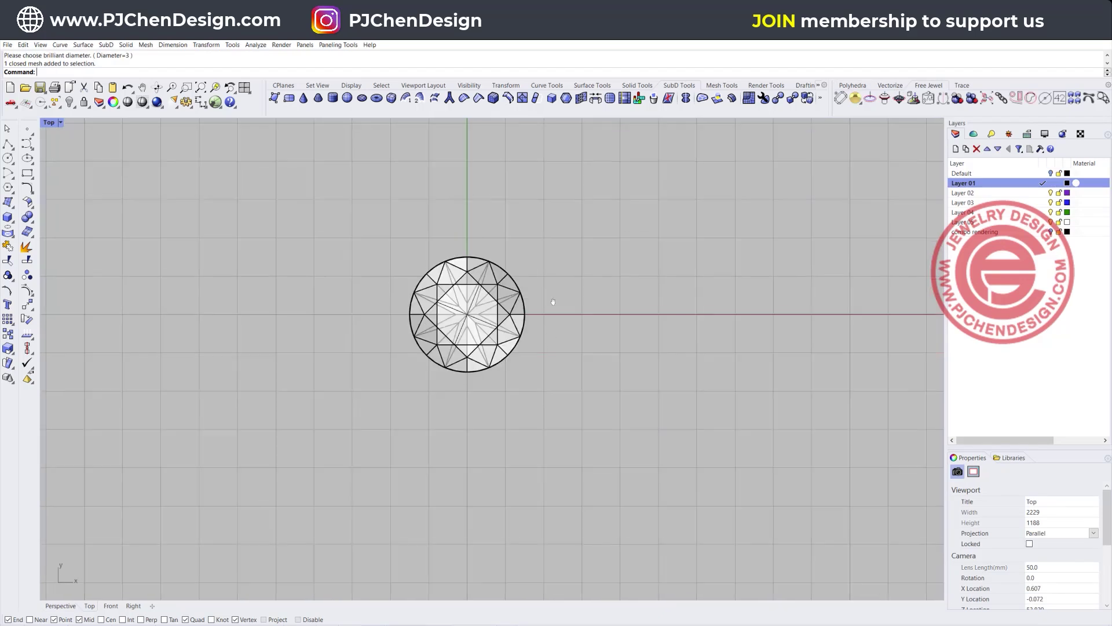
Select the round brilliant with its outline curve and view it in the four-viewport layout.
{"action": "left_click_drag", "start_coordinate": [271, 146], "coordinate": [579, 446]}
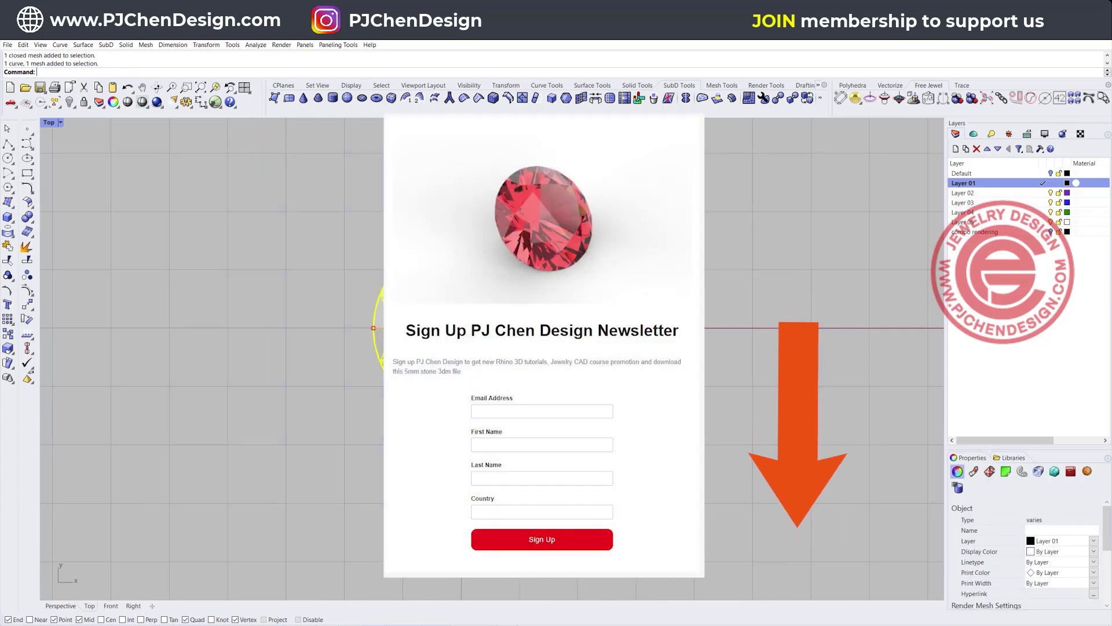
{"action": "scroll", "coordinate": [477, 404], "scroll_direction": "down", "scroll_amount": 6}
{"action": "right_click_drag", "start_coordinate": [478, 404], "coordinate": [469, 374]}
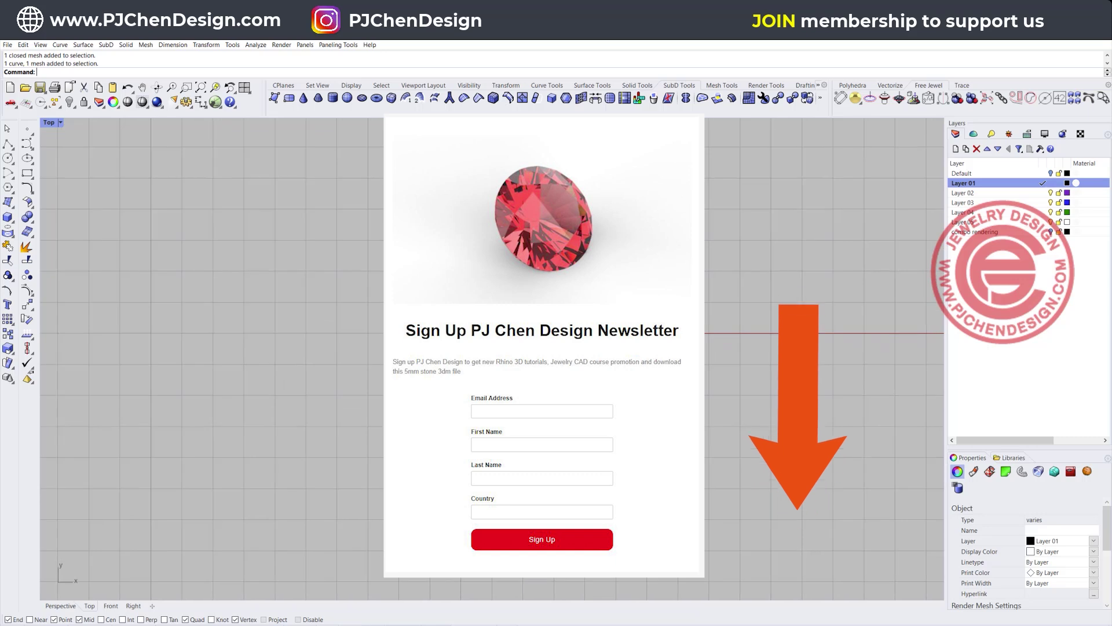
{"action": "double_click", "coordinate": [48, 122]}
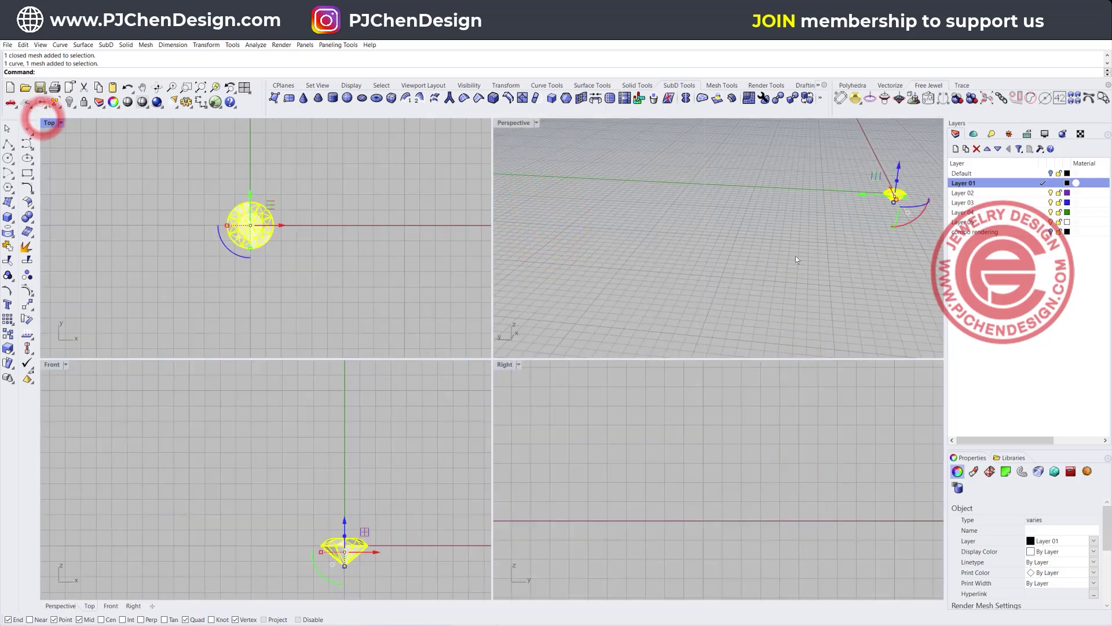
{"action": "right_click_drag", "start_coordinate": [881, 229], "coordinate": [704, 298]}
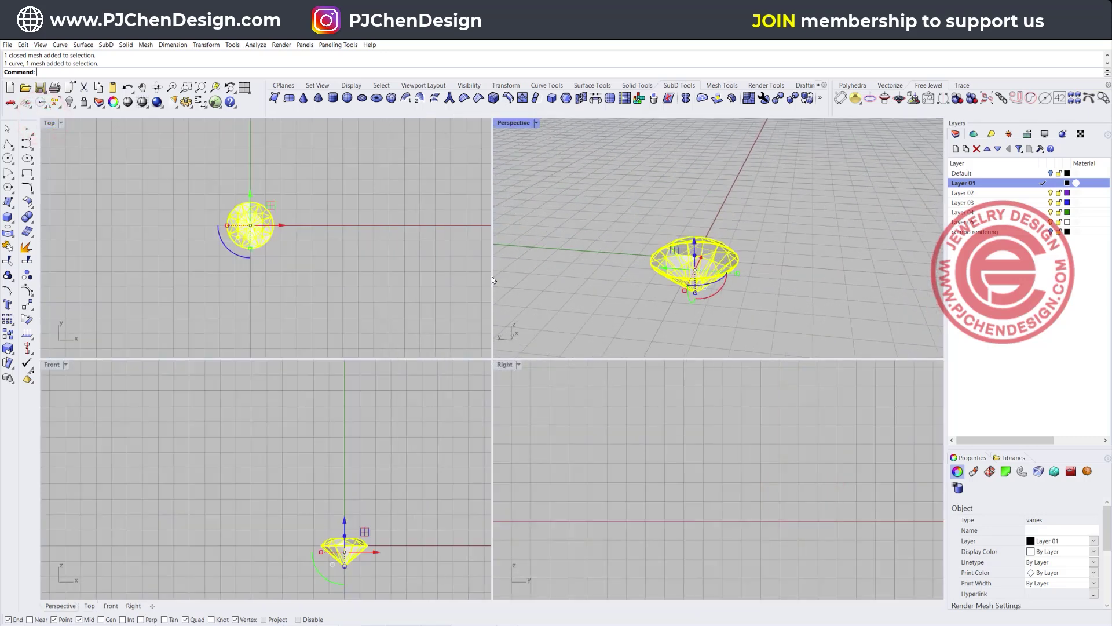
{"action": "scroll", "coordinate": [241, 216], "scroll_direction": "up", "scroll_amount": 4}
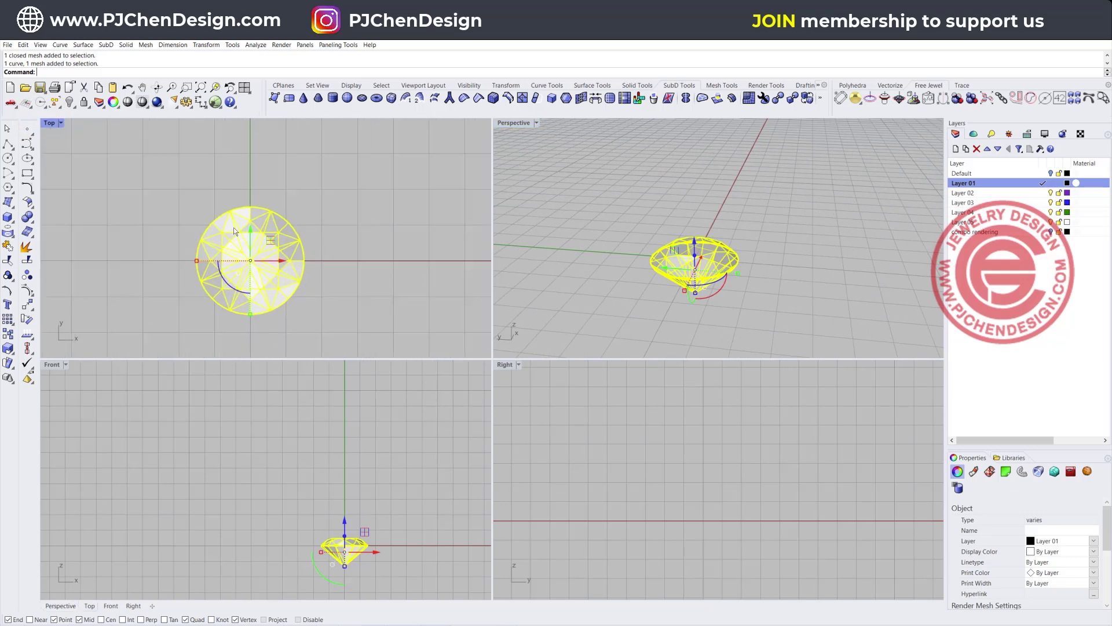
{"action": "scroll", "coordinate": [317, 253], "scroll_direction": "down", "scroll_amount": 3}
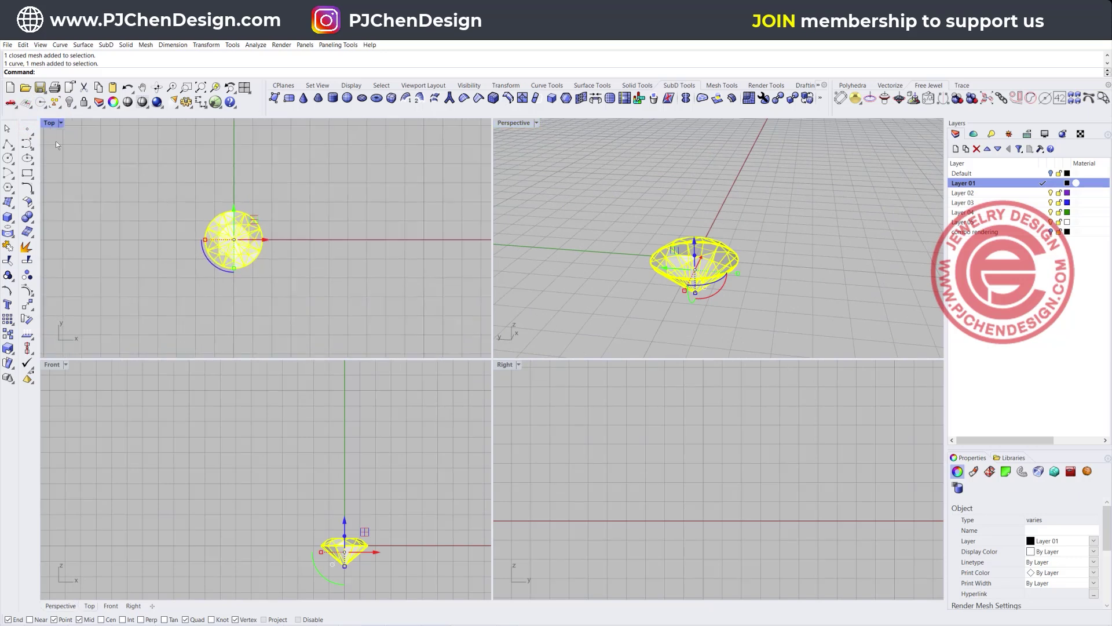
Draw a single-segment polyline along the X axis in the Top view, starting just outside the gem.
{"action": "left_click", "coordinate": [8, 143]}
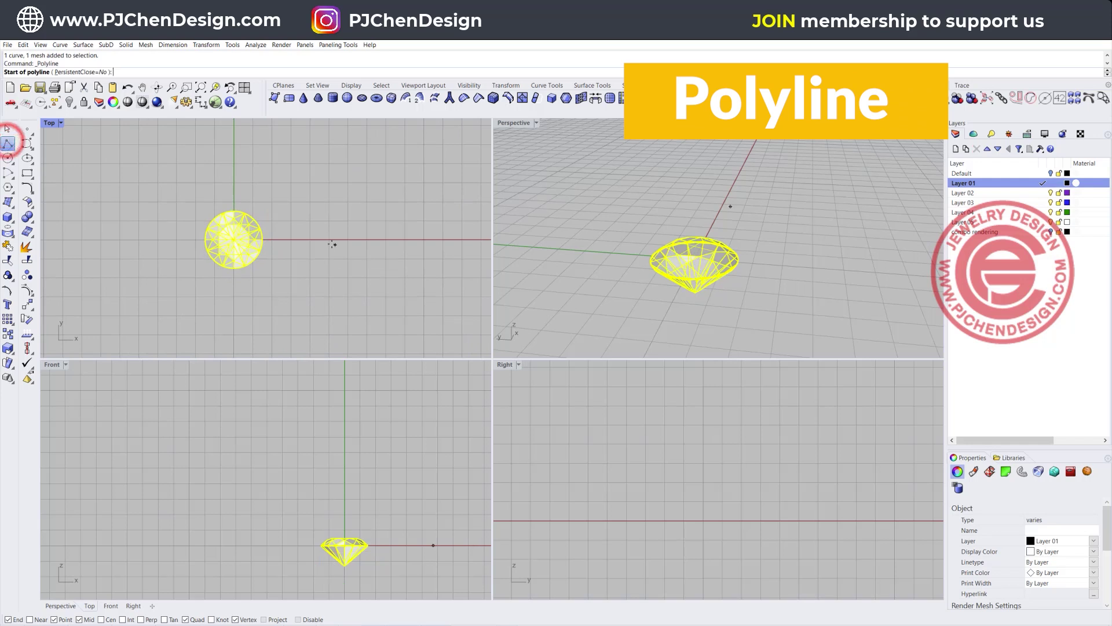
{"action": "left_click", "coordinate": [288, 239]}
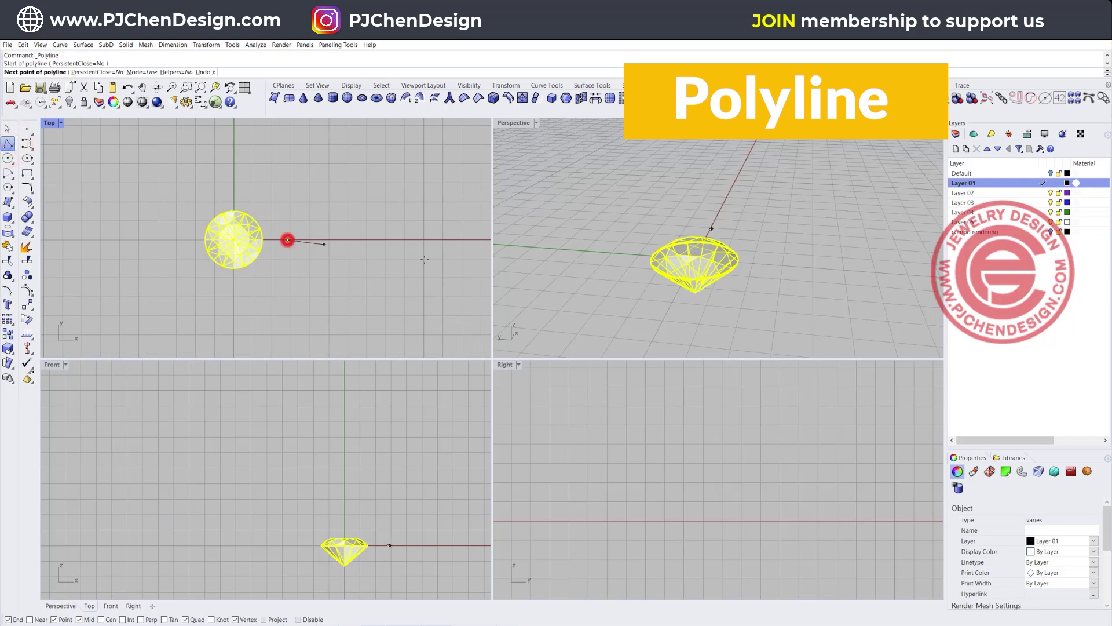
{"action": "left_click", "coordinate": [468, 239]}
{"action": "key", "text": "Return"}
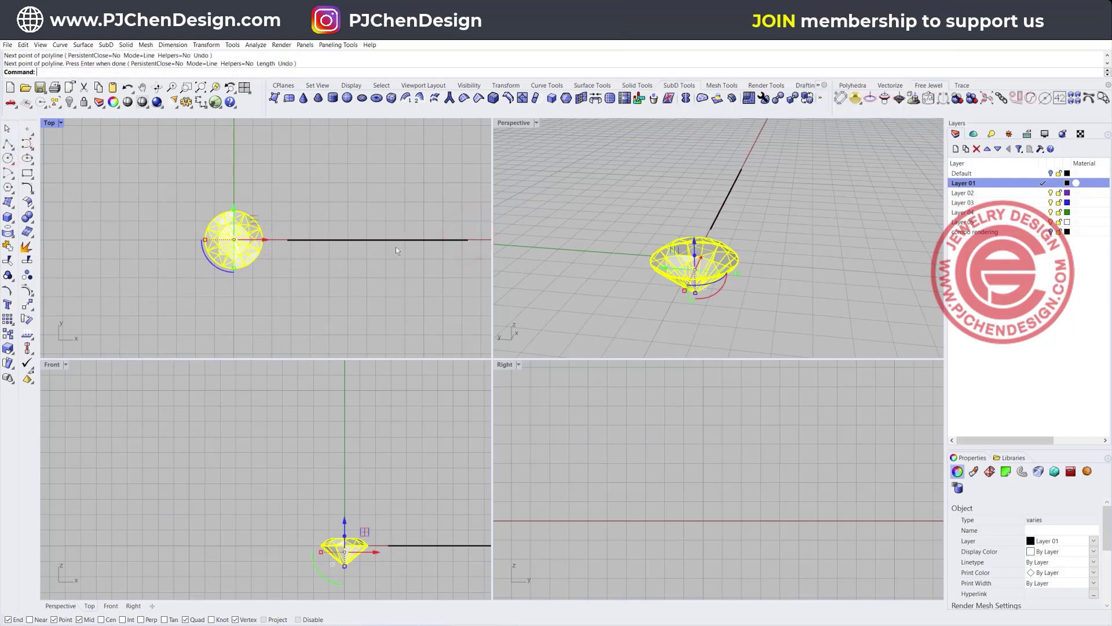
Make a copy of the horizontal line rotated 90 degrees about its midpoint to form a cross.
{"action": "left_click", "coordinate": [379, 239]}
{"action": "scroll", "coordinate": [440, 252], "scroll_direction": "up", "scroll_amount": 3}
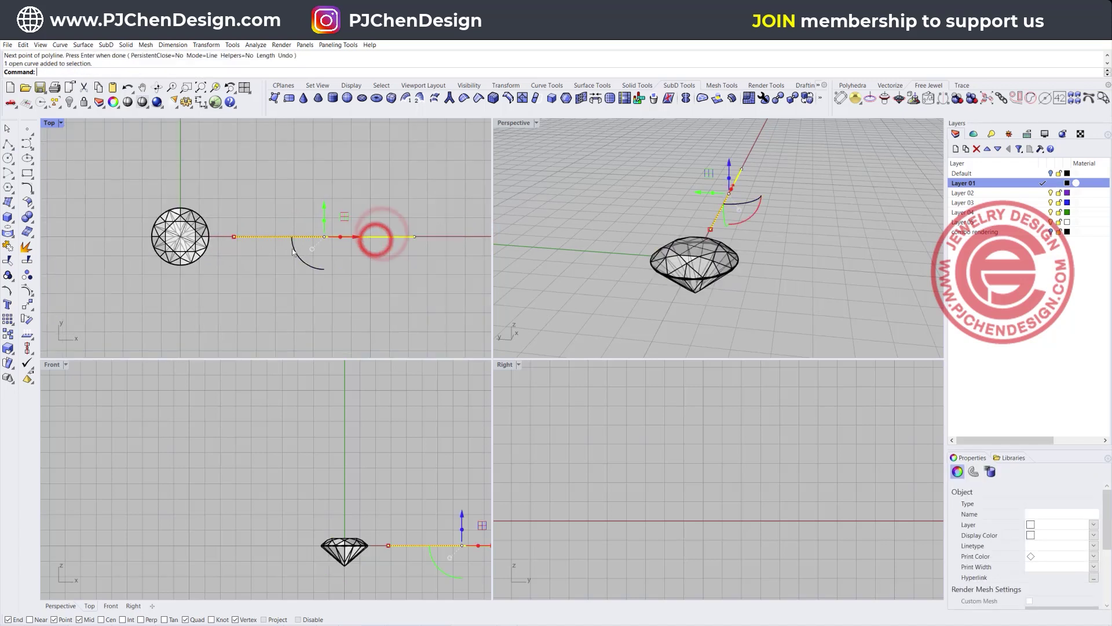
{"action": "double_click", "coordinate": [49, 123]}
{"action": "left_click_drag", "start_coordinate": [507, 333], "coordinate": [606, 366], "text": "shift"}
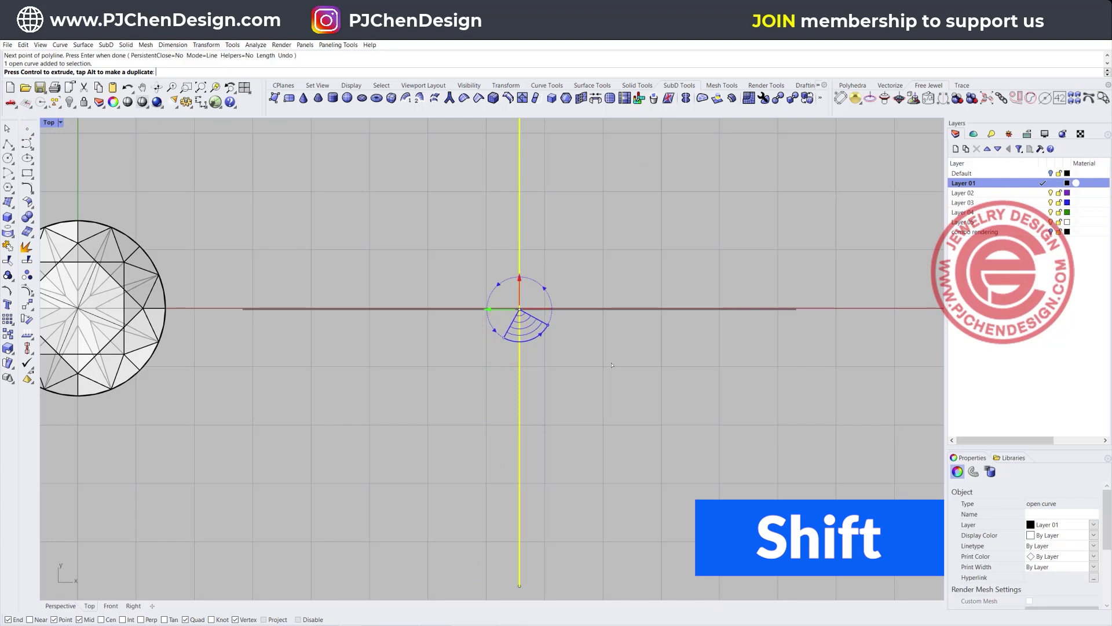
{"action": "key", "text": "alt"}
Rotate both crossed lines 45 degrees about their intersection to form an X.
{"action": "left_click_drag", "start_coordinate": [611, 365], "coordinate": [460, 256]}
{"action": "left_click", "coordinate": [582, 378]}
{"action": "scroll", "coordinate": [507, 309], "scroll_direction": "down", "scroll_amount": 8}
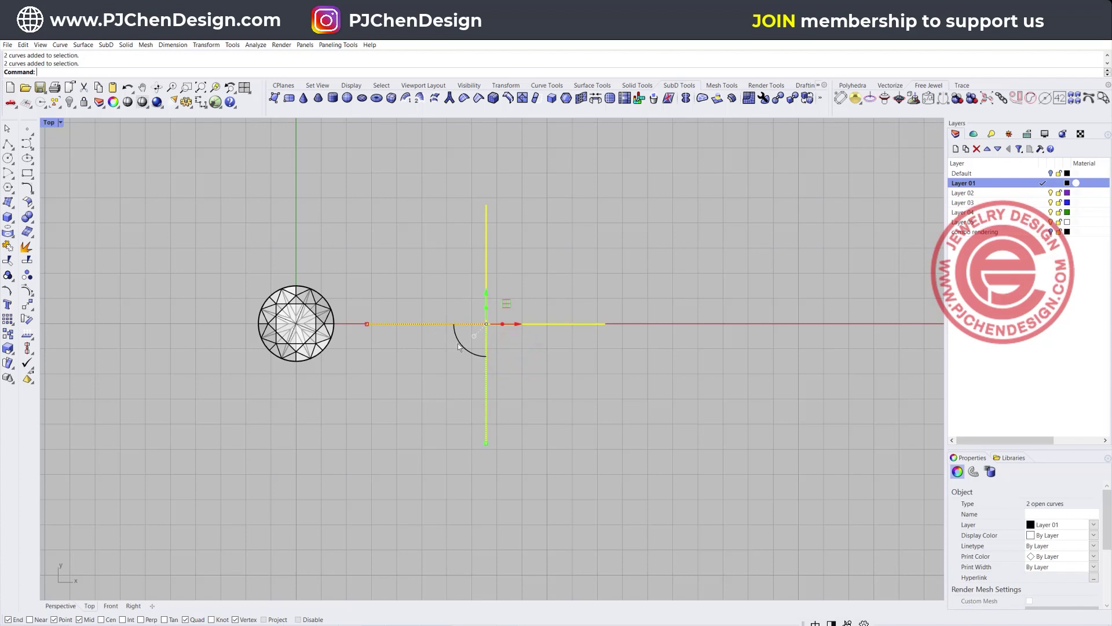
{"action": "left_click", "coordinate": [458, 346]}
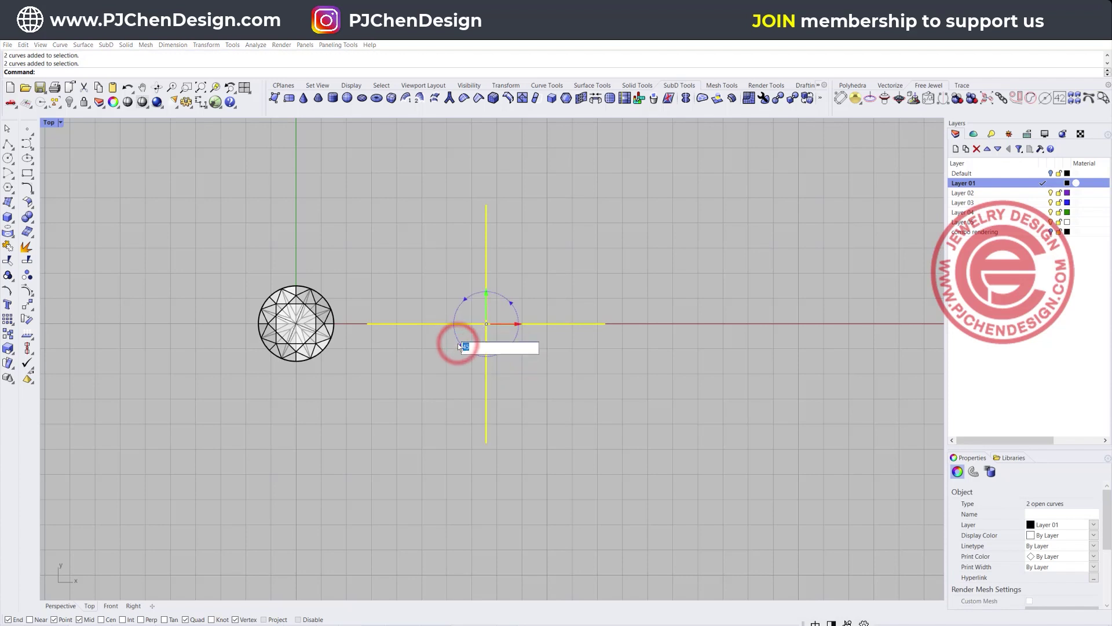
{"action": "key", "text": "Return"}
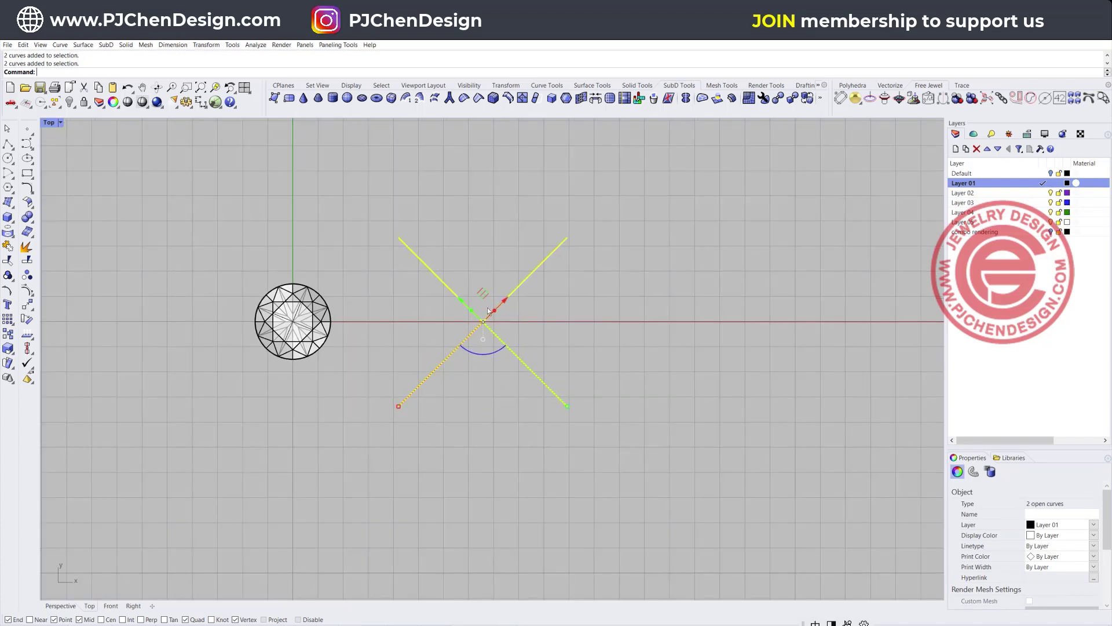
Move the X-shaped lines along the X axis until their crossing point sits just outside the gem's edge.
{"action": "left_click", "coordinate": [528, 403]}
{"action": "left_click_drag", "start_coordinate": [573, 342], "coordinate": [464, 296]}
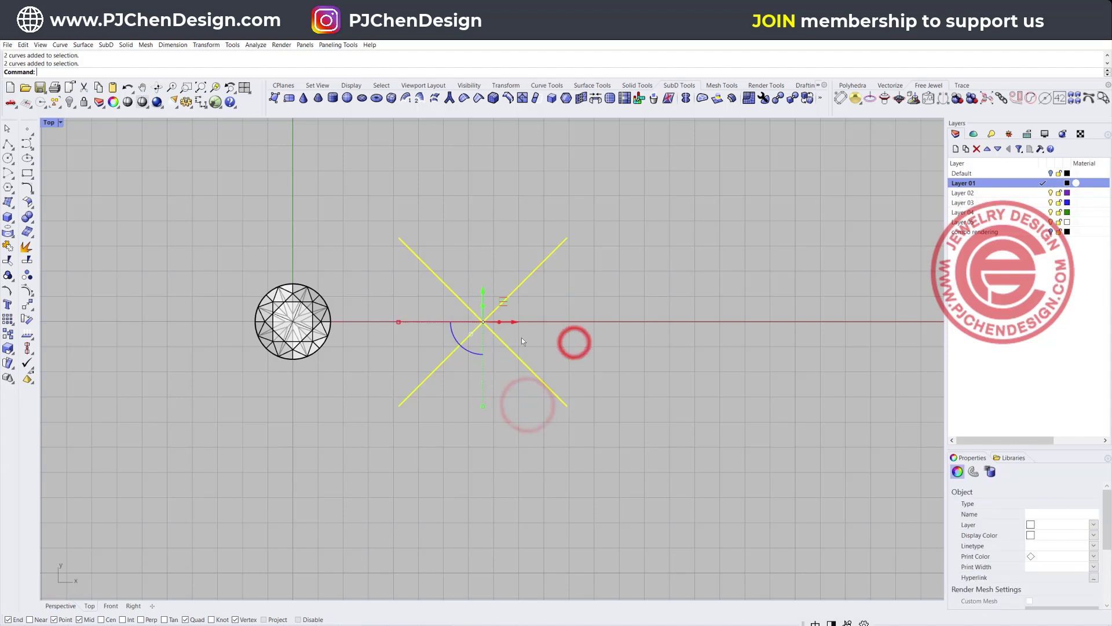
{"action": "left_click_drag", "start_coordinate": [514, 323], "coordinate": [400, 314]}
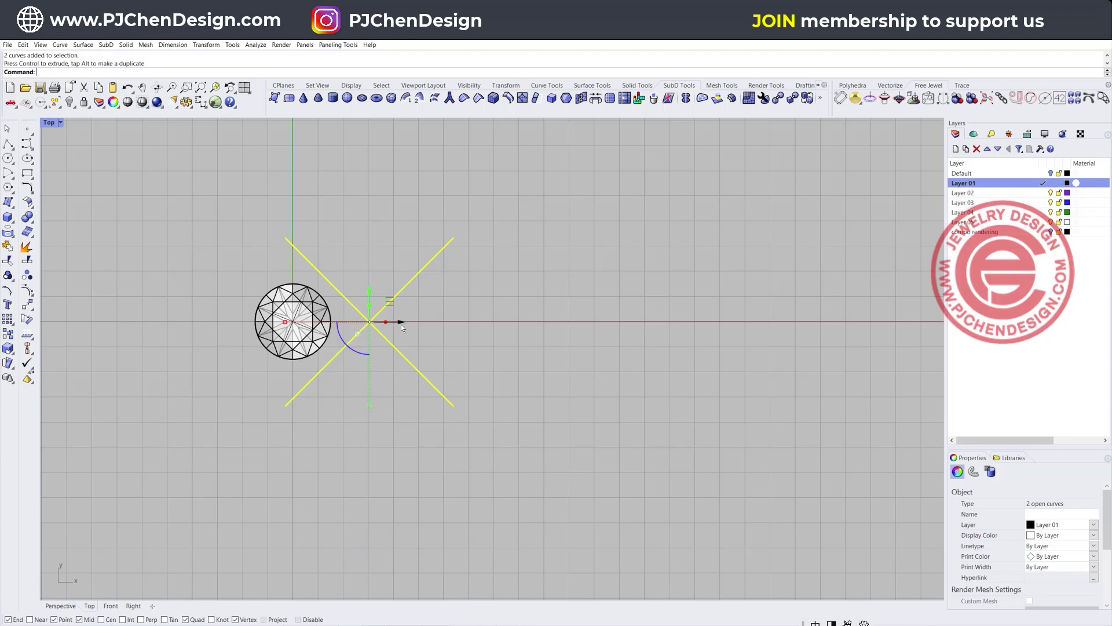
{"action": "left_click_drag", "start_coordinate": [401, 323], "coordinate": [397, 323]}
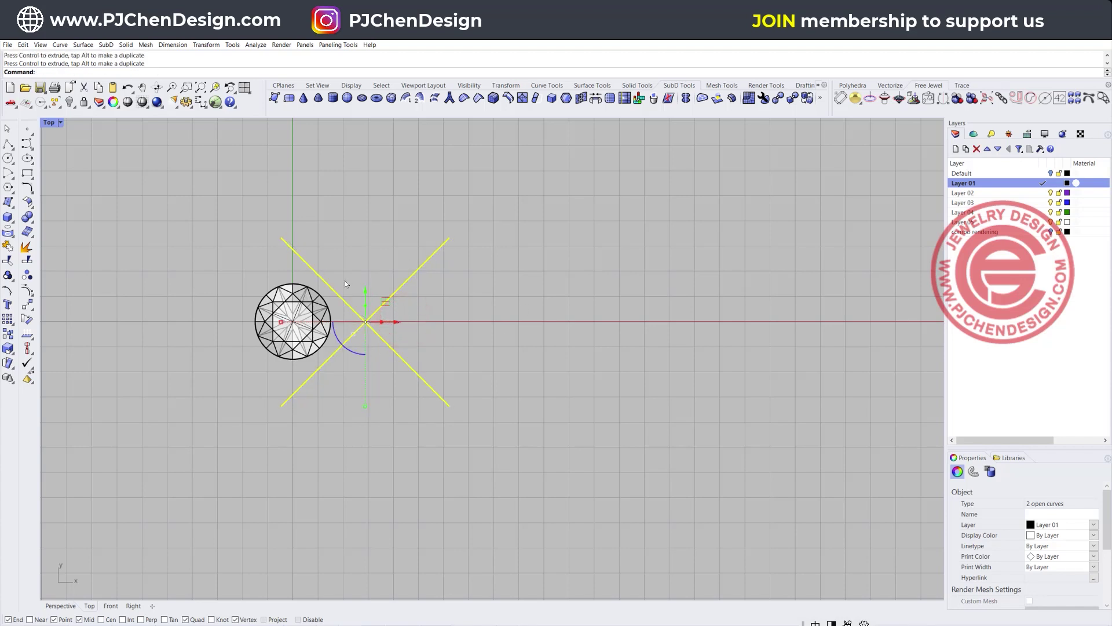
{"action": "left_click", "coordinate": [518, 343]}
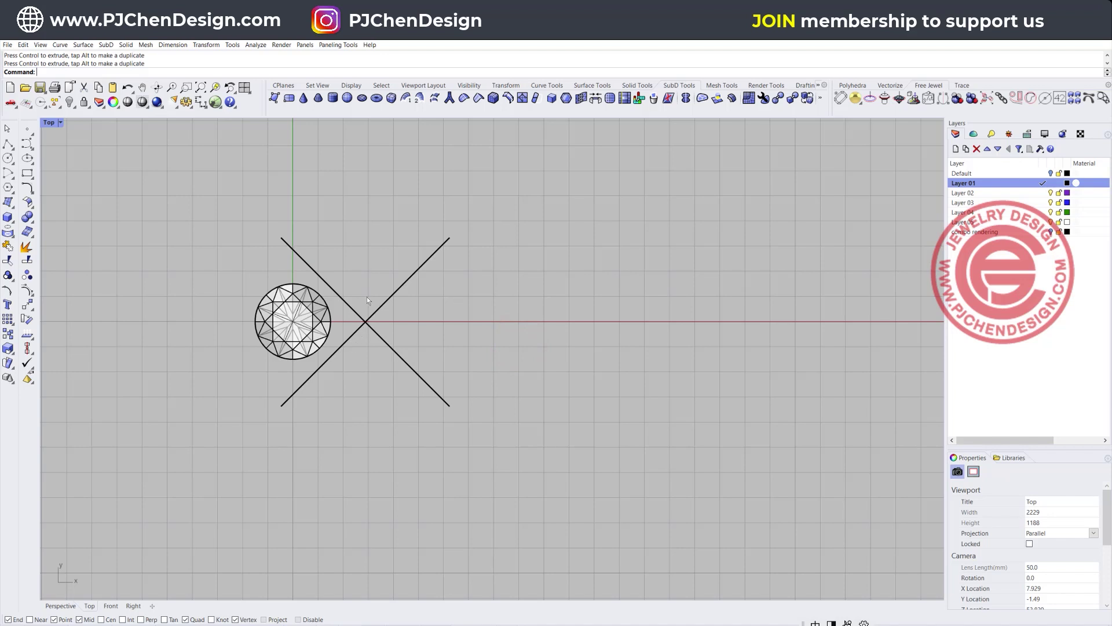
Draw an arc by start, end and start direction between one diagonal line's endpoints, aiming its start direction vertically upward in the Front view.
{"action": "double_click", "coordinate": [51, 123]}
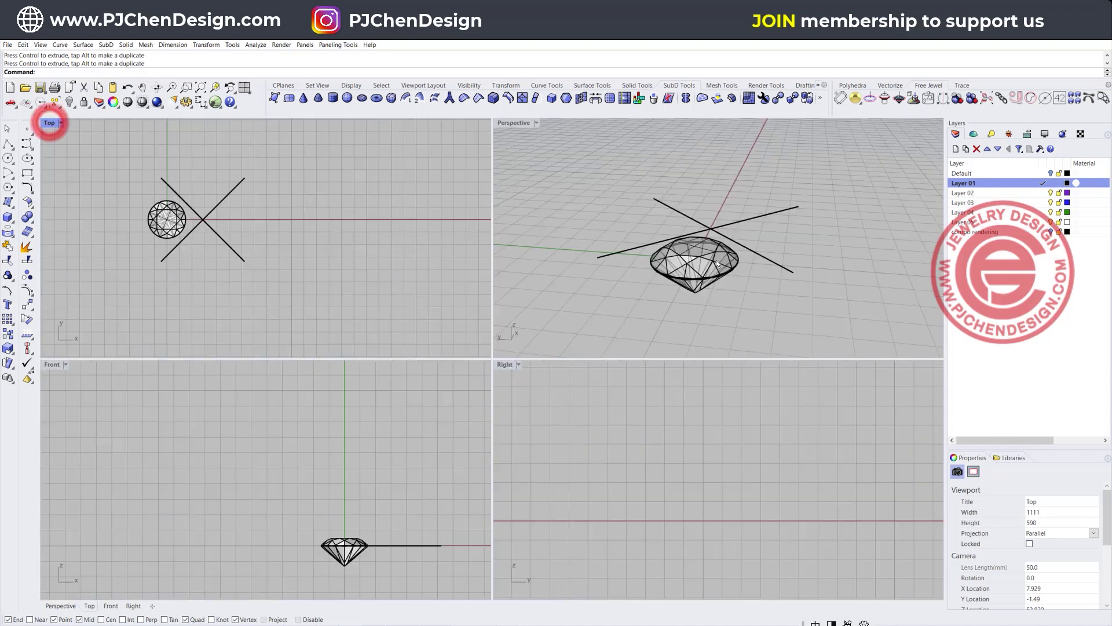
{"action": "right_click_drag", "start_coordinate": [367, 488], "coordinate": [318, 498]}
{"action": "left_click_drag", "start_coordinate": [365, 536], "coordinate": [322, 495]}
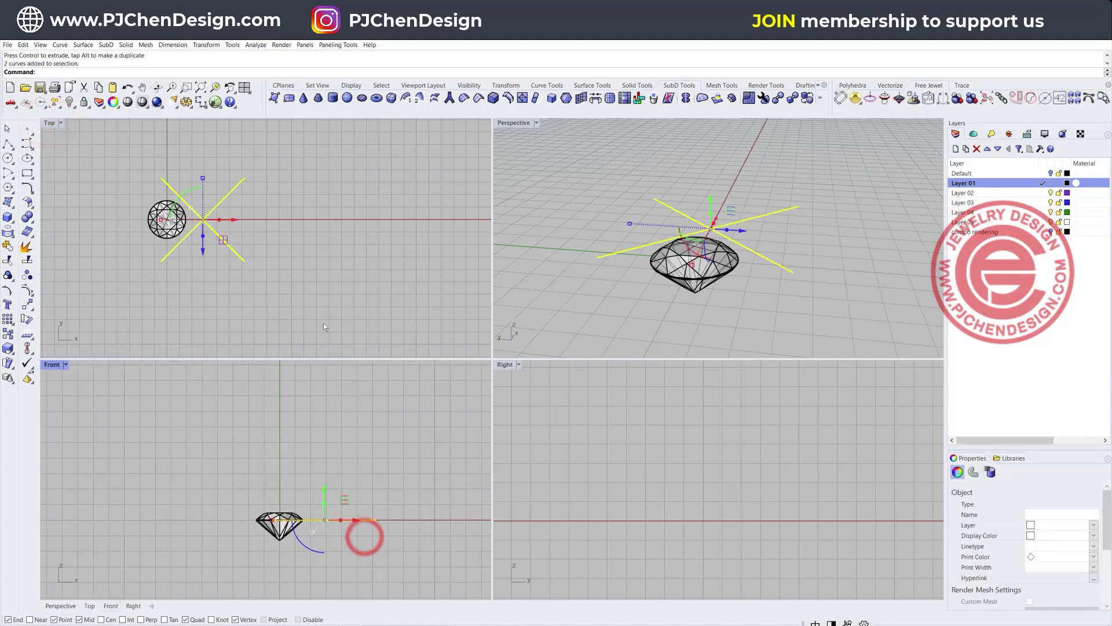
{"action": "left_click", "coordinate": [318, 285]}
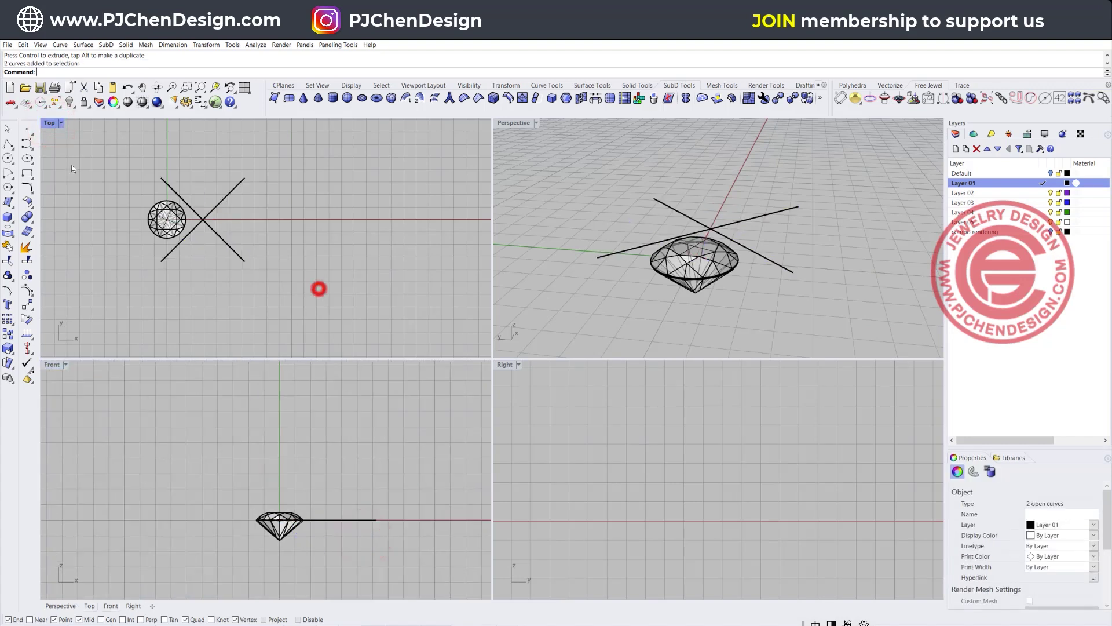
{"action": "left_click", "coordinate": [7, 175]}
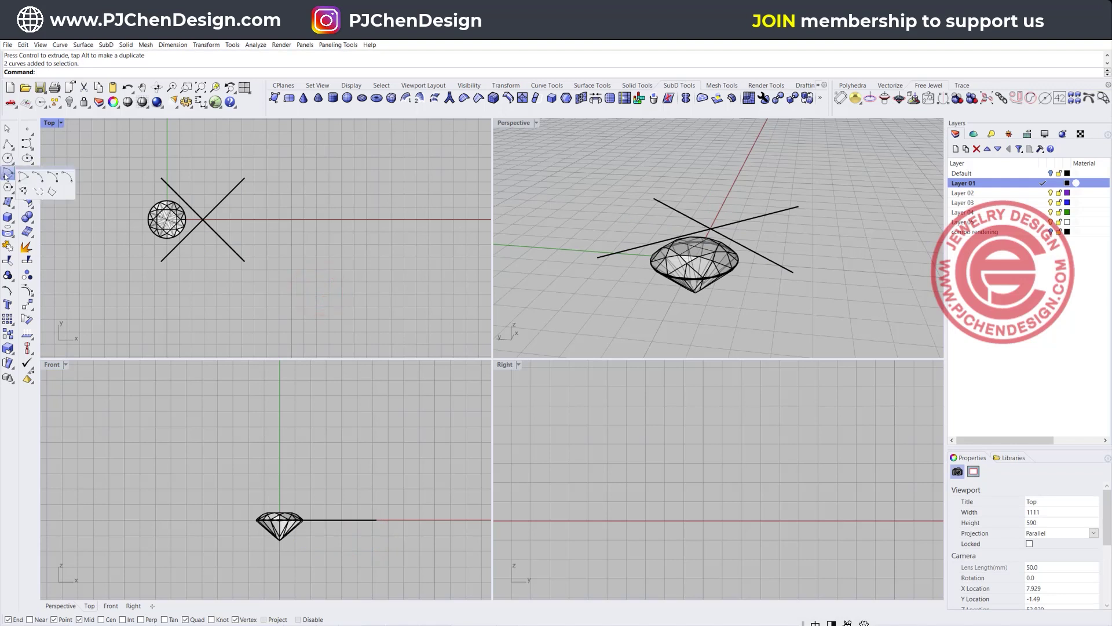
{"action": "left_click", "coordinate": [50, 180]}
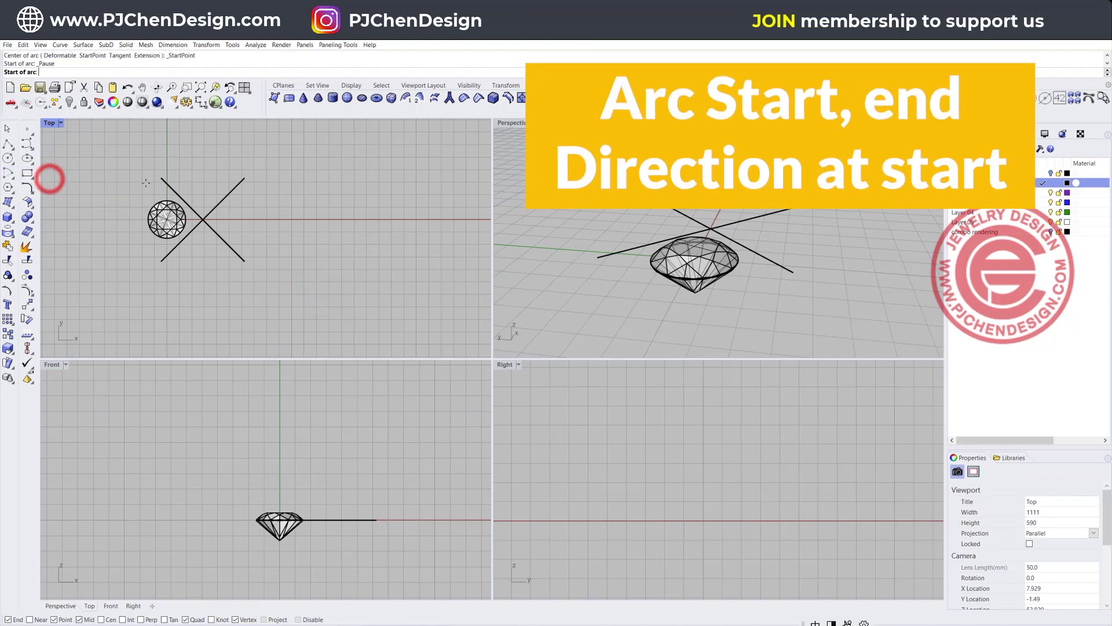
{"action": "left_click", "coordinate": [161, 178]}
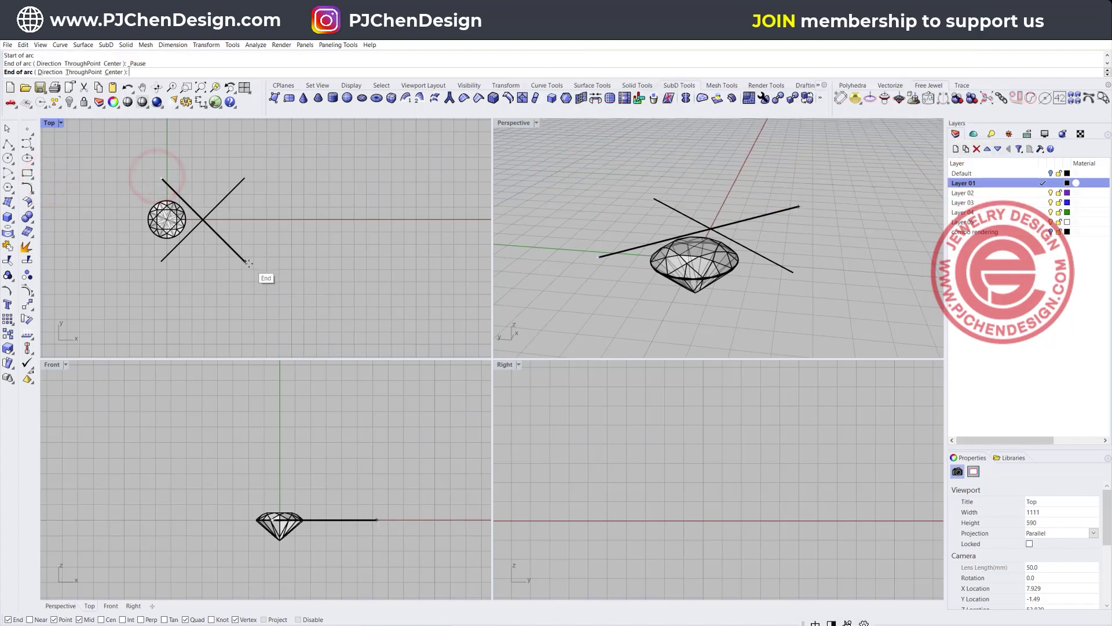
{"action": "left_click", "coordinate": [244, 260]}
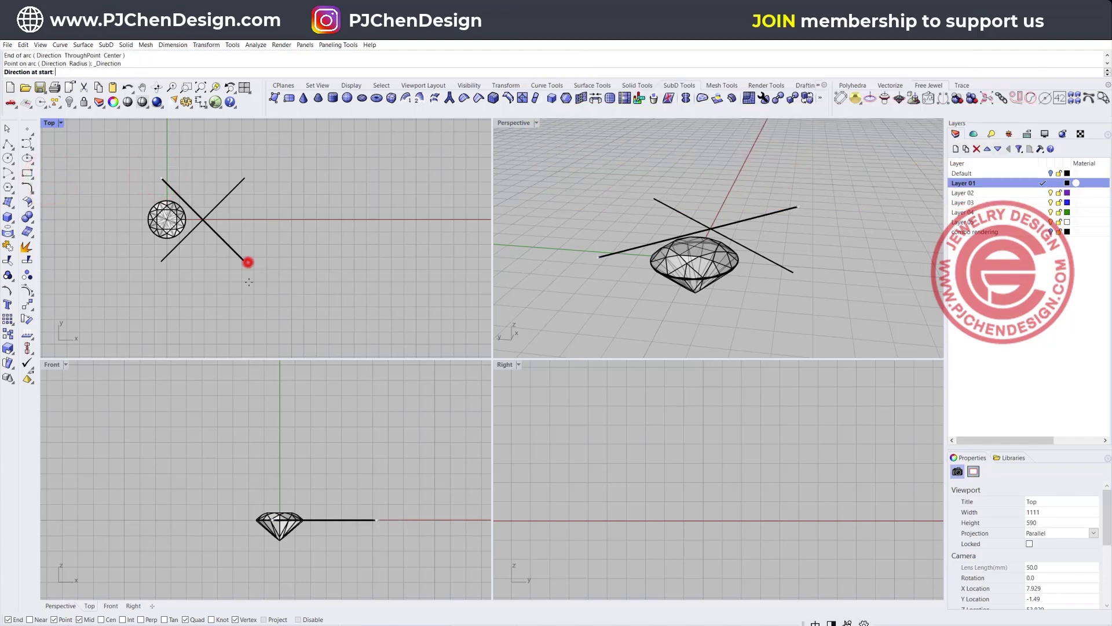
{"action": "left_click", "coordinate": [291, 420]}
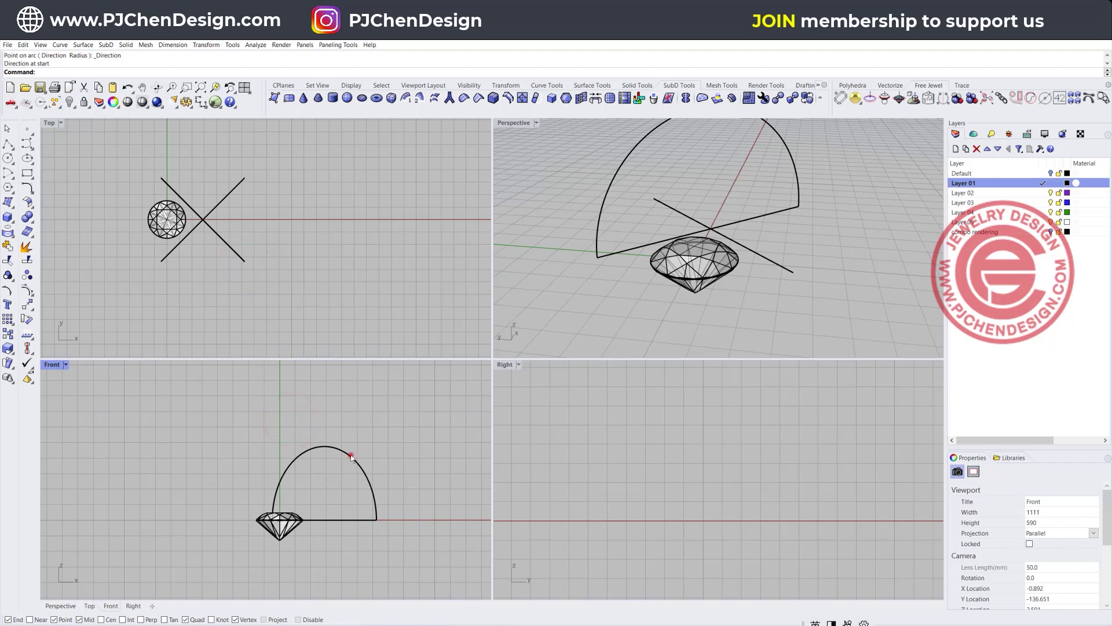
Lower the arc so its ends sit below the gem, and pull its upper control points down to flatten the crown.
{"action": "left_click", "coordinate": [351, 458]}
{"action": "scroll", "coordinate": [320, 494], "scroll_direction": "up", "scroll_amount": 2}
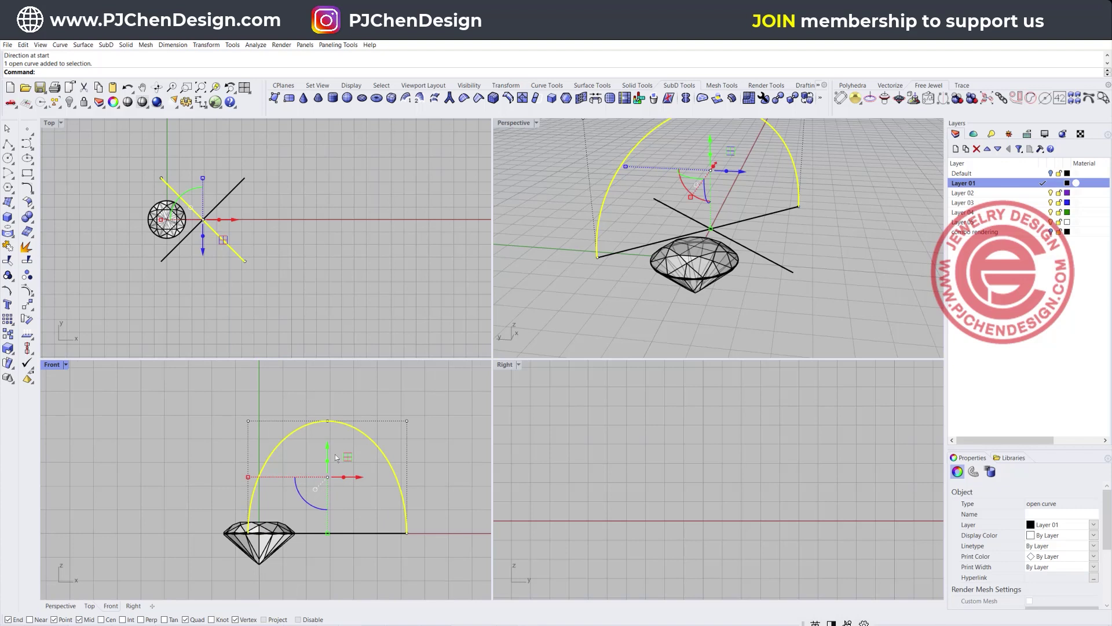
{"action": "left_click_drag", "start_coordinate": [327, 446], "coordinate": [327, 498]}
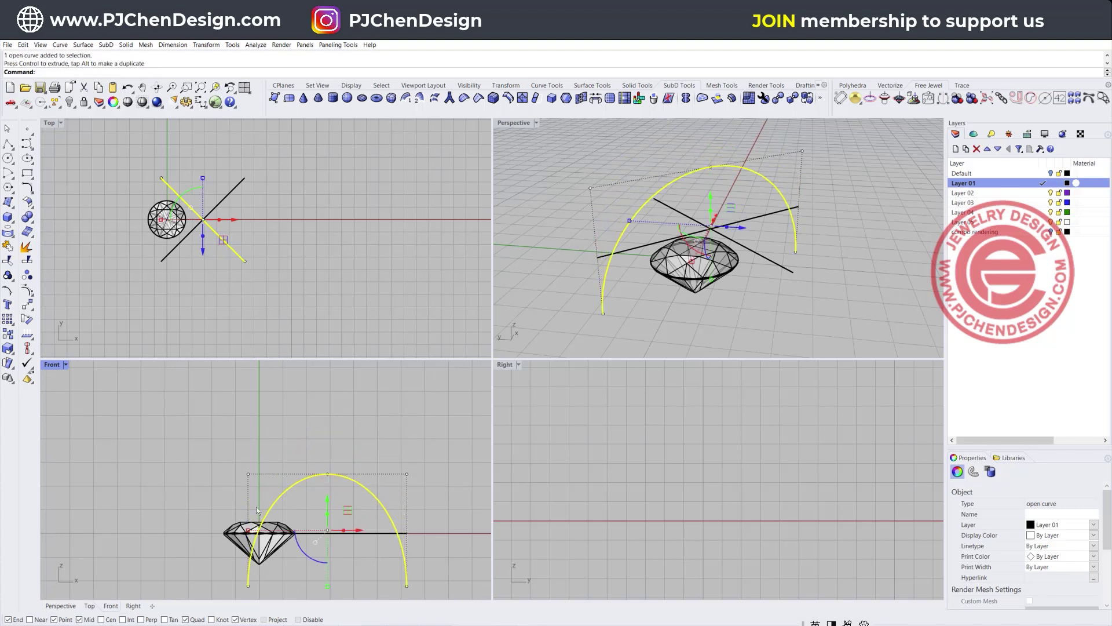
{"action": "left_click_drag", "start_coordinate": [189, 436], "coordinate": [439, 486]}
{"action": "left_click_drag", "start_coordinate": [327, 440], "coordinate": [328, 478]}
{"action": "left_click", "coordinate": [437, 459]}
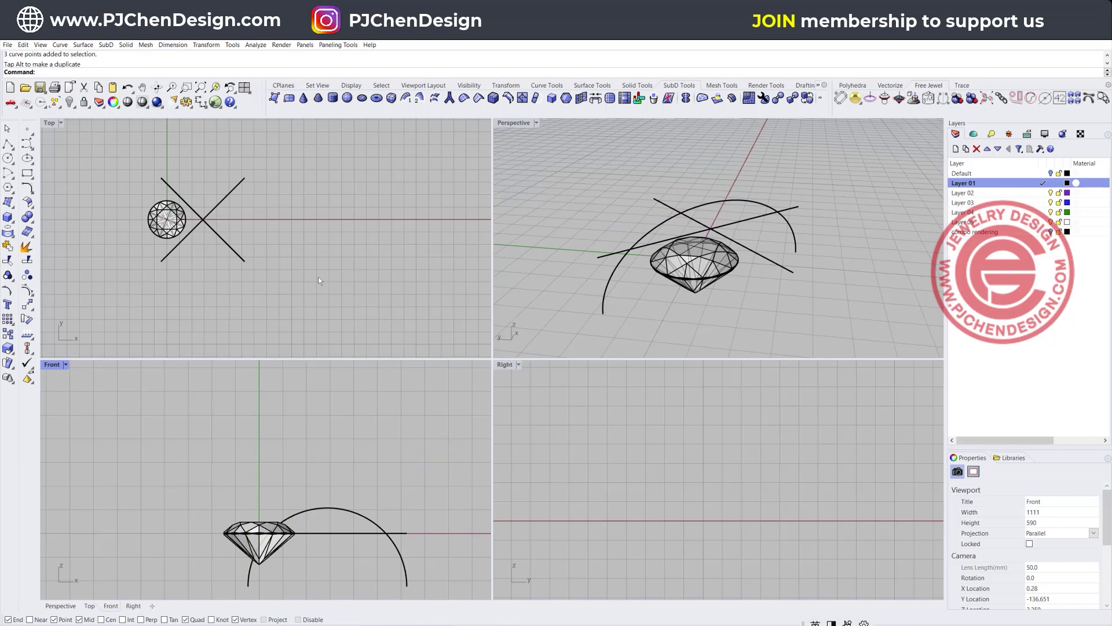
Create a round-capped pipe of constant radius 0.5 along the flattened arc.
{"action": "left_click", "coordinate": [330, 250]}
{"action": "left_click", "coordinate": [603, 303]}
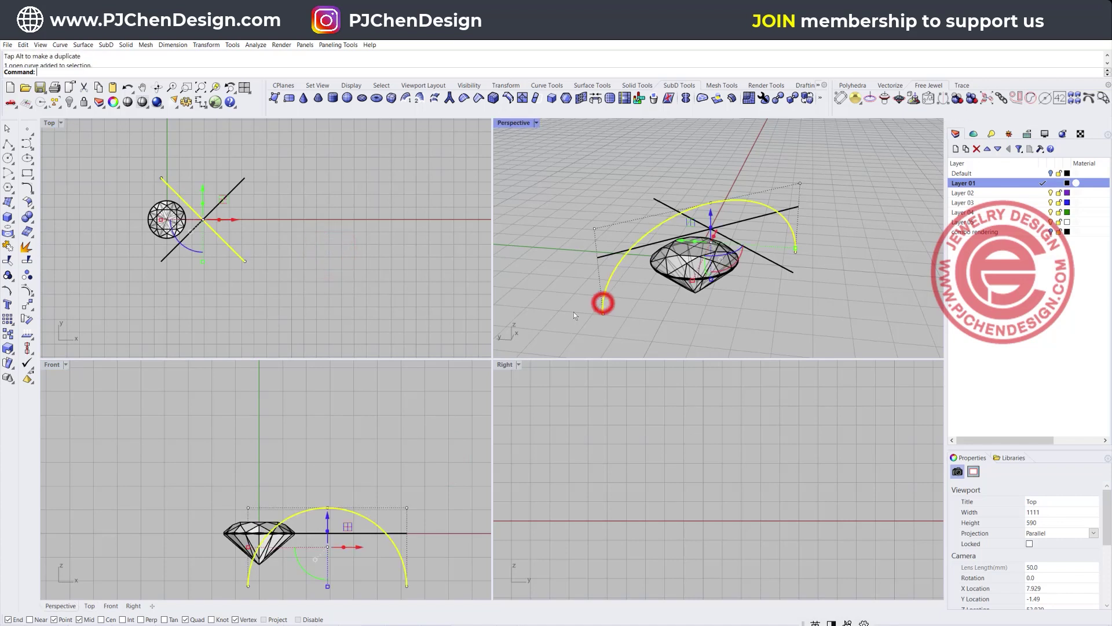
{"action": "left_click", "coordinate": [7, 219]}
{"action": "left_click", "coordinate": [53, 266]}
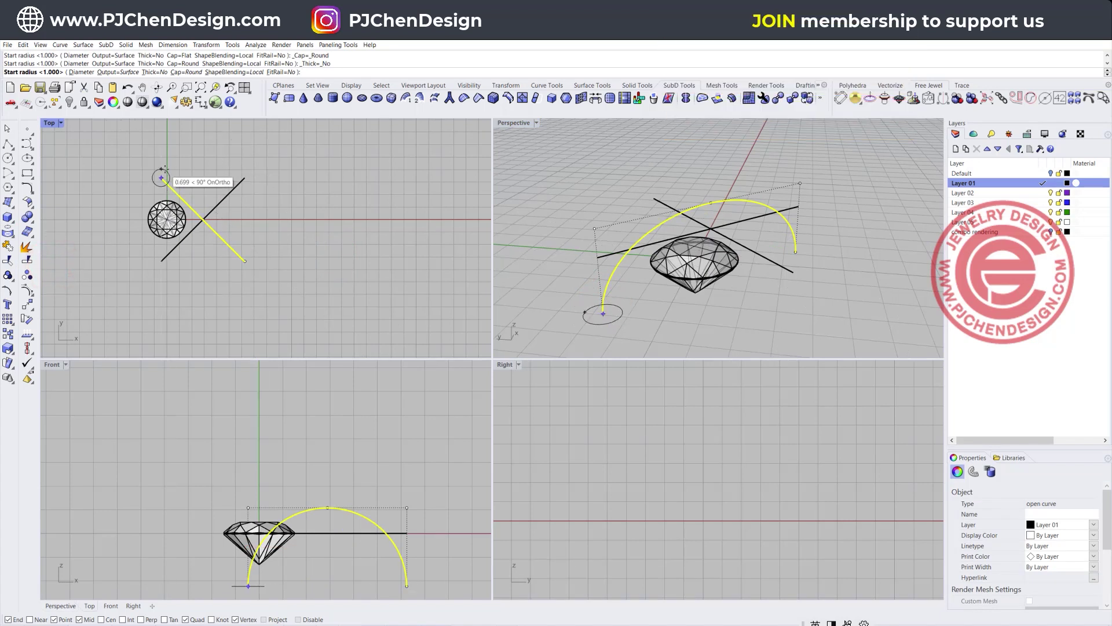
{"action": "type", "text": "0.5"}
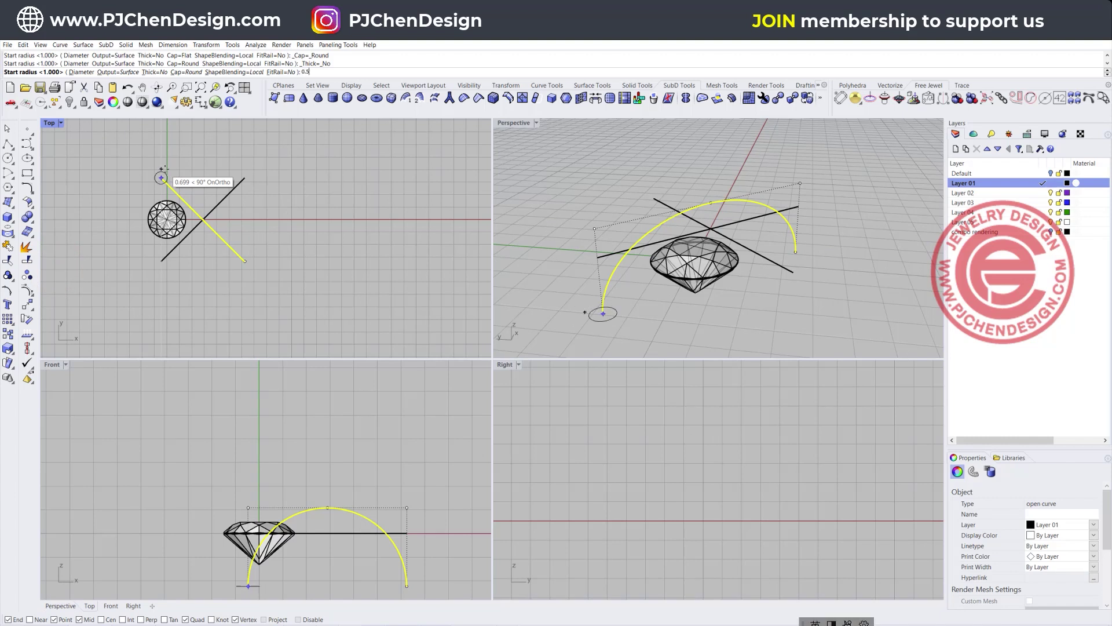
{"action": "key", "text": "Return"}
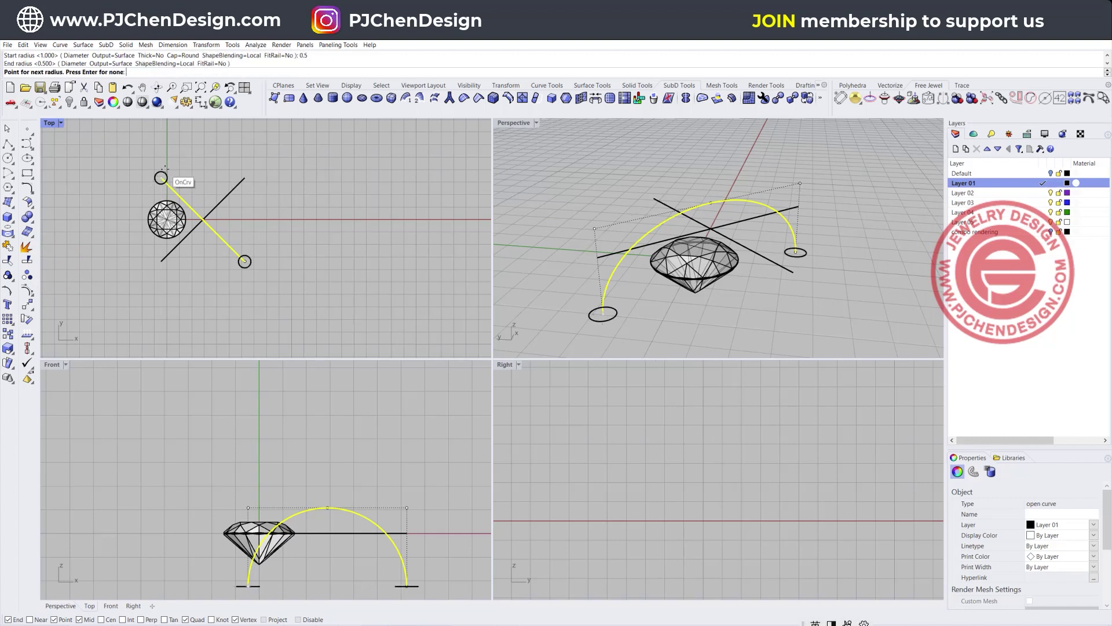
{"action": "key", "text": "Return"}
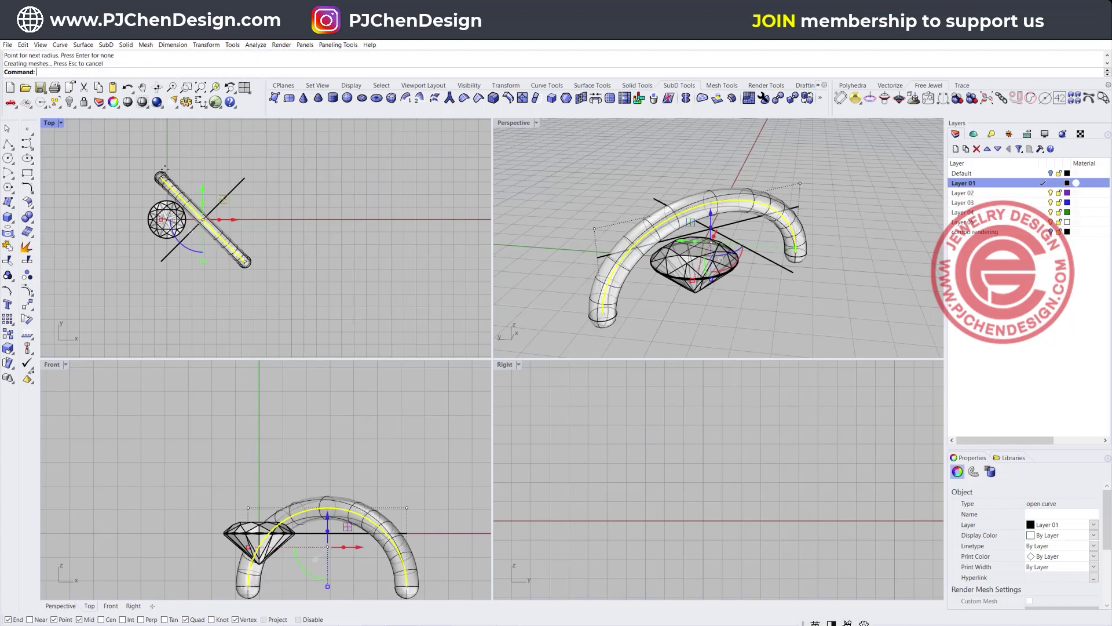
Make a copy of the arched pipe rotated 90 degrees in the Top view to form an X-shaped link.
{"action": "left_click", "coordinate": [239, 253]}
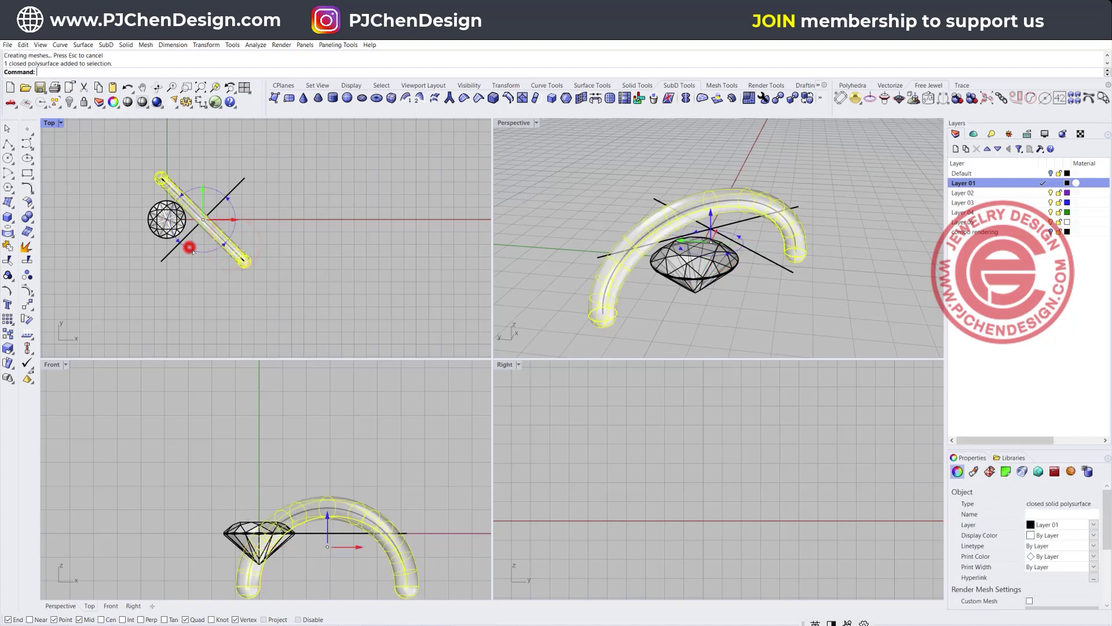
{"action": "left_click_drag", "start_coordinate": [190, 248], "coordinate": [268, 249]}
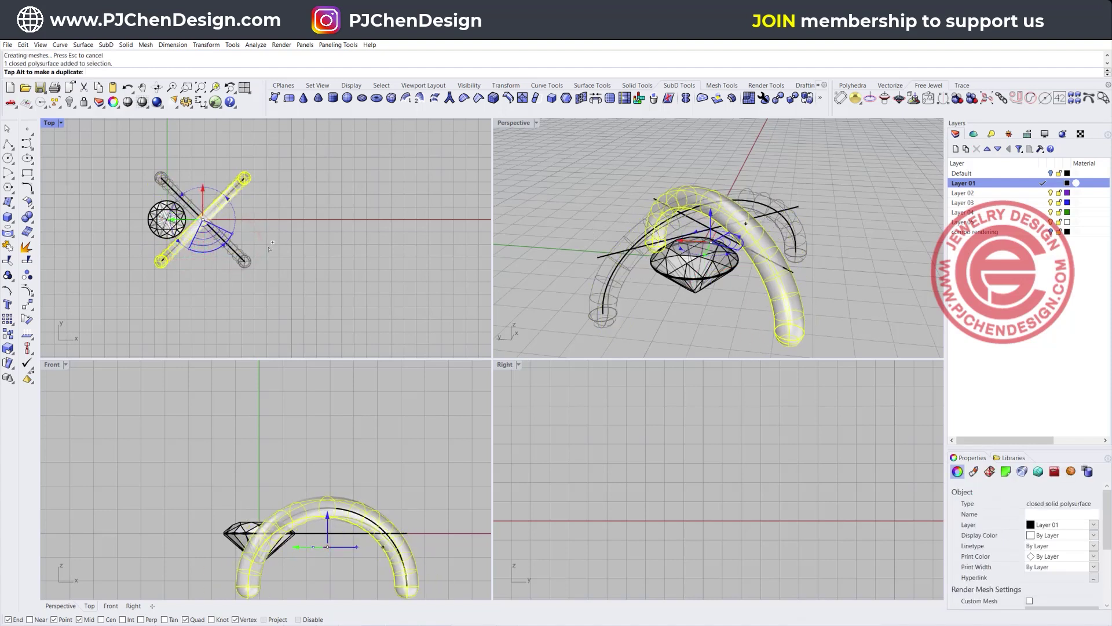
{"action": "left_click", "coordinate": [355, 301]}
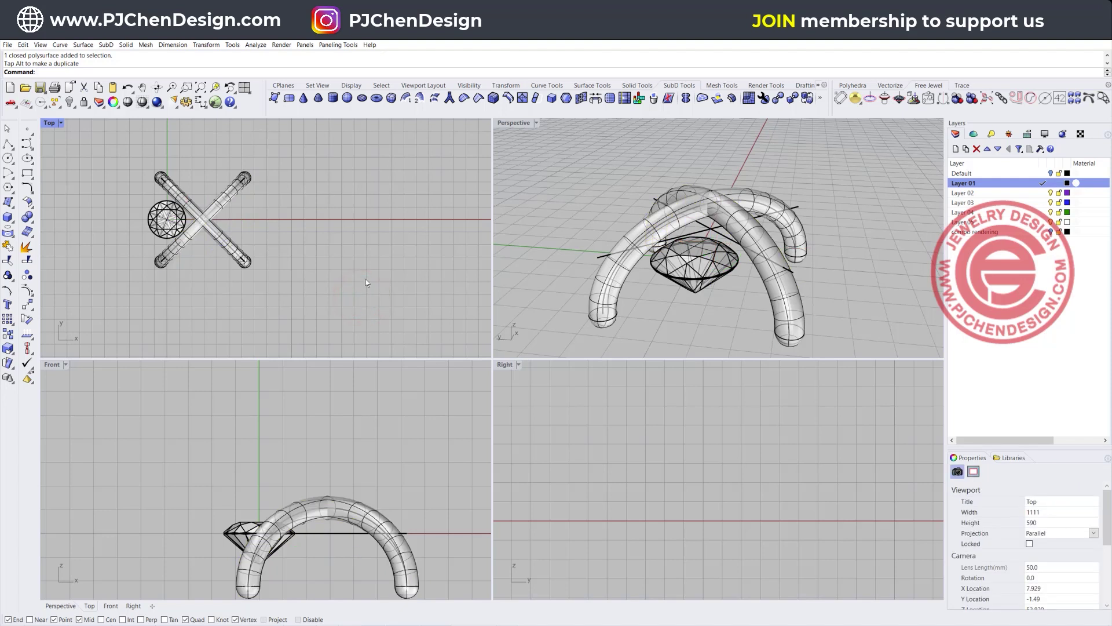
{"action": "right_click_drag", "start_coordinate": [620, 168], "coordinate": [753, 339]}
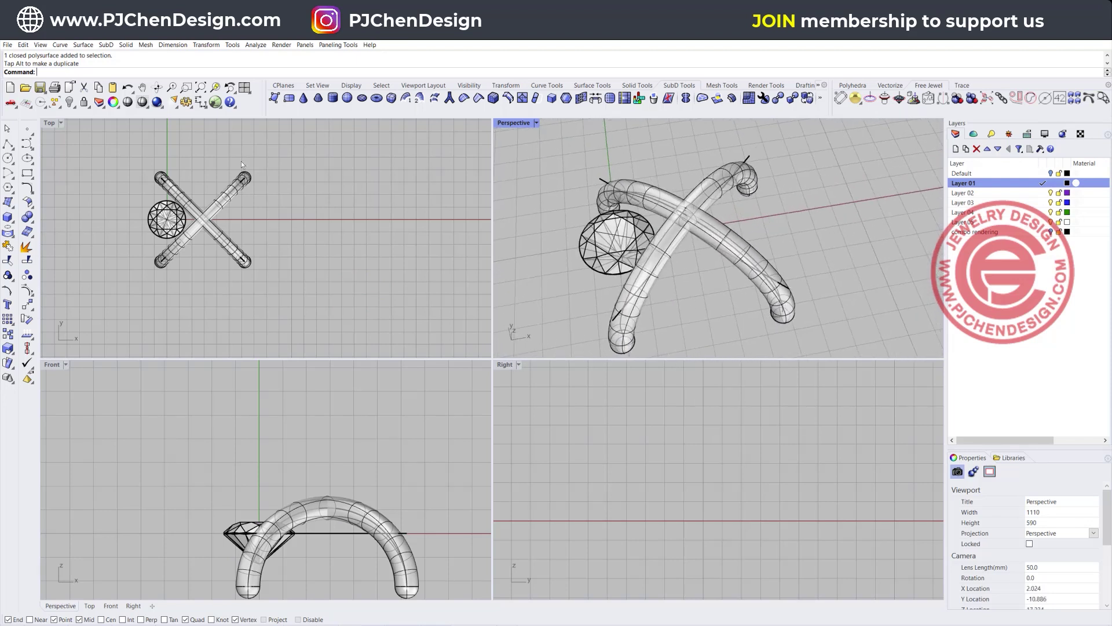
Delete the duplicate gem mesh that overlaps the round brilliant.
{"action": "scroll", "coordinate": [178, 221], "scroll_direction": "up", "scroll_amount": 5}
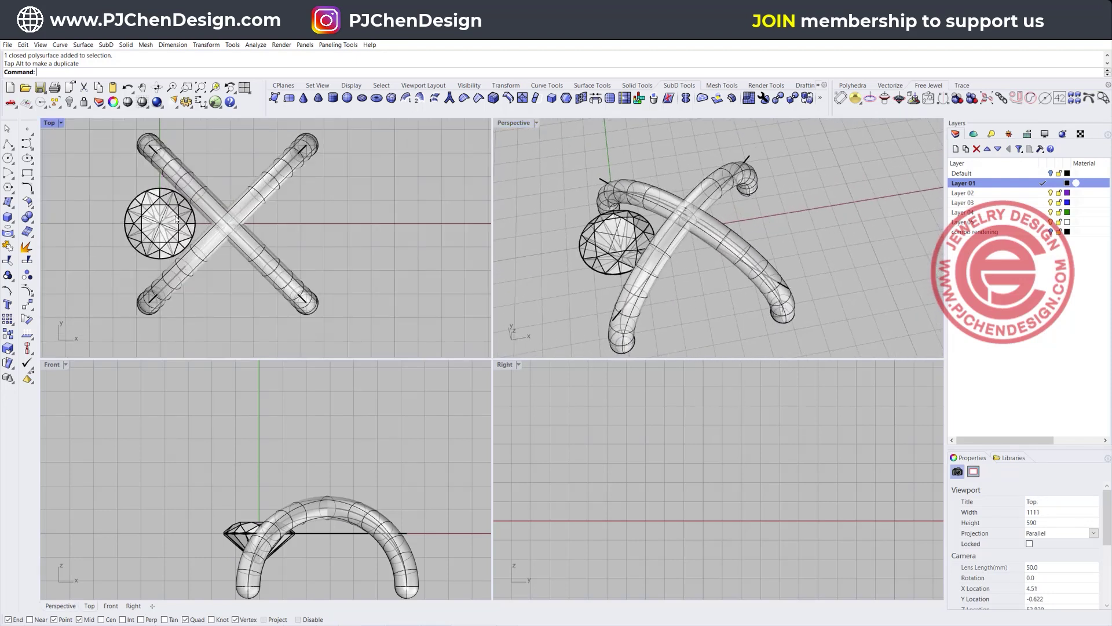
{"action": "left_click", "coordinate": [180, 237]}
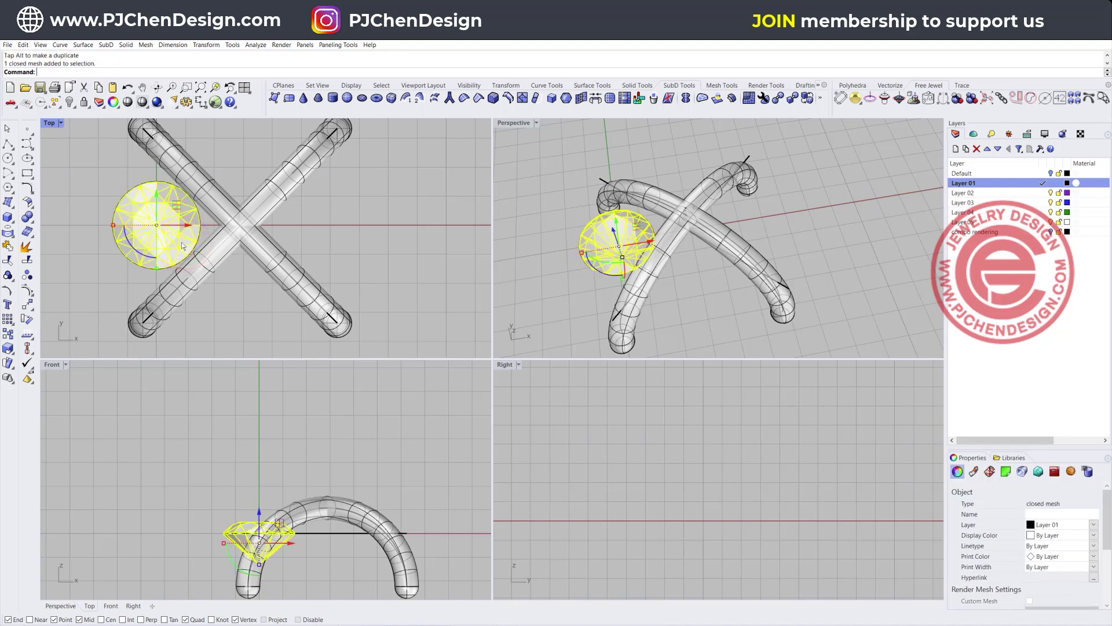
{"action": "key", "text": "Delete"}
Create a vertical tube centred on the gem, with its outer wall just inside the girdle, extending down past the culet.
{"action": "left_click", "coordinate": [156, 233]}
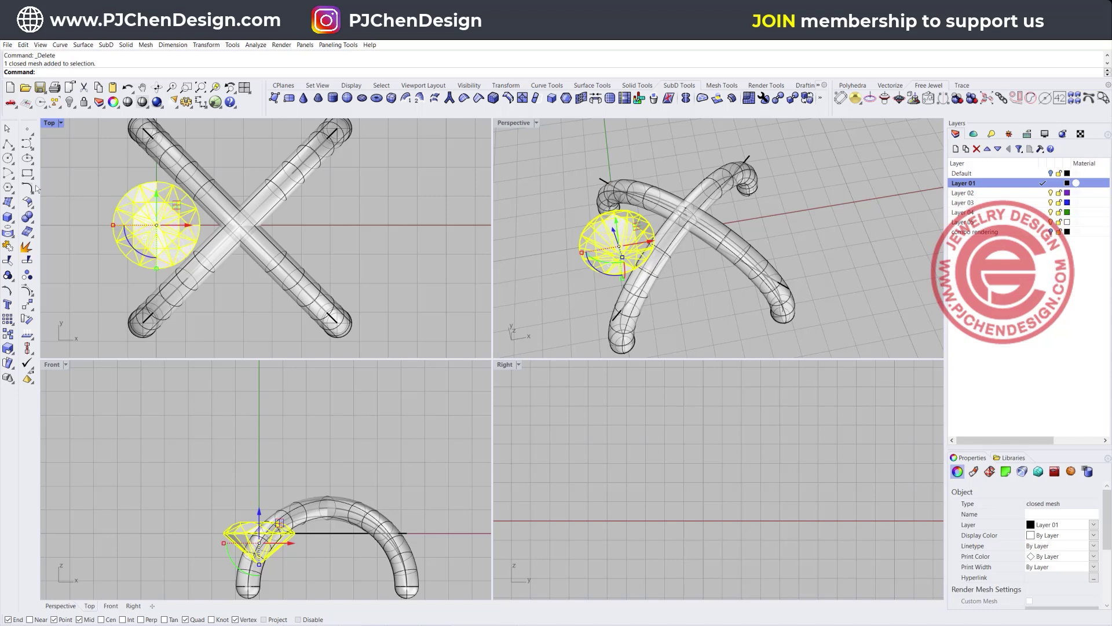
{"action": "left_click", "coordinate": [9, 219]}
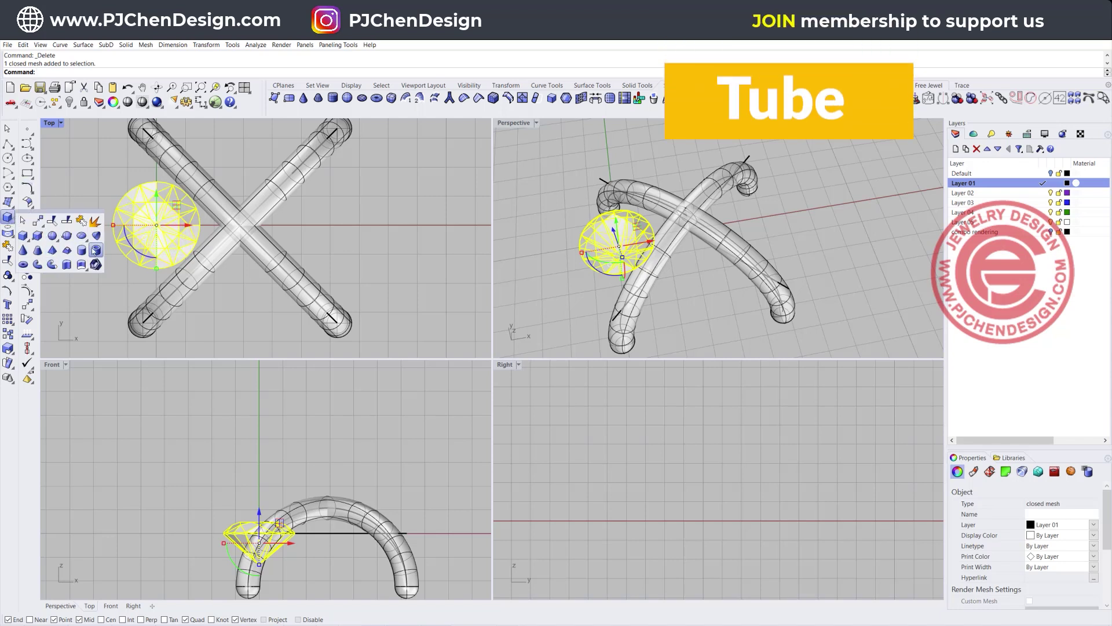
{"action": "left_click", "coordinate": [95, 250]}
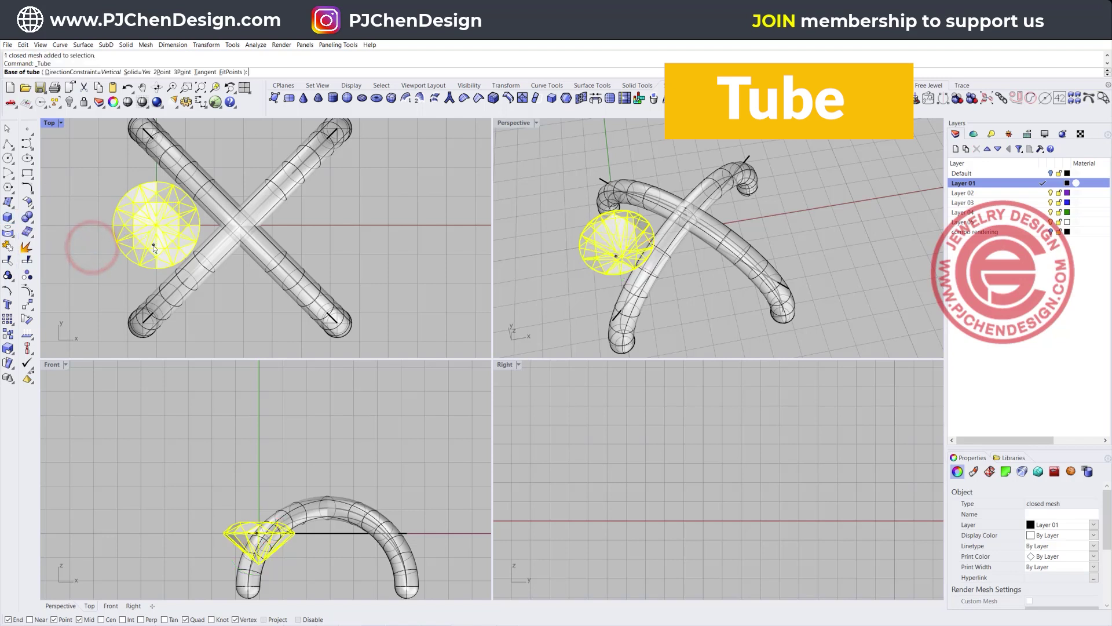
{"action": "left_click", "coordinate": [155, 225]}
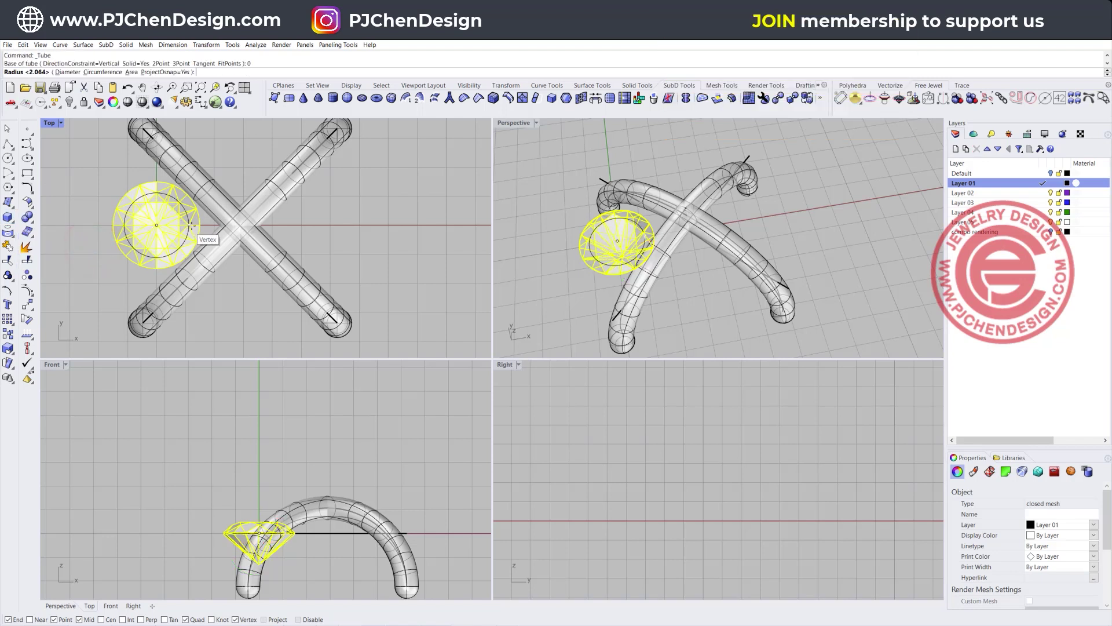
{"action": "scroll", "coordinate": [195, 226], "scroll_direction": "up", "scroll_amount": 5}
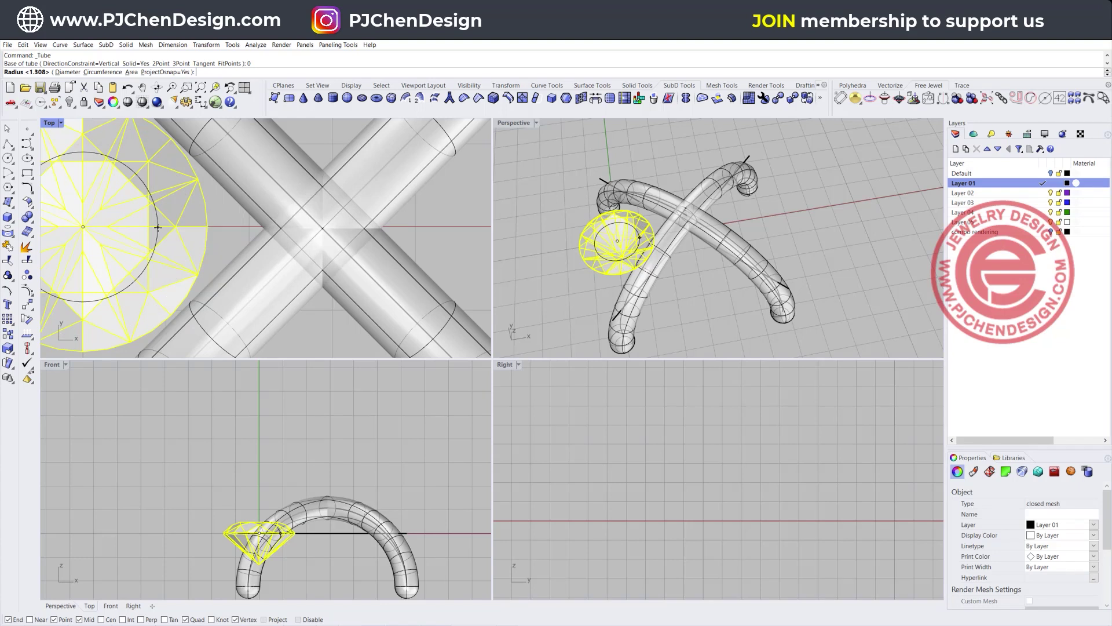
{"action": "left_click", "coordinate": [157, 227]}
{"action": "left_click", "coordinate": [157, 227]}
{"action": "scroll", "coordinate": [203, 229], "scroll_direction": "up", "scroll_amount": 5}
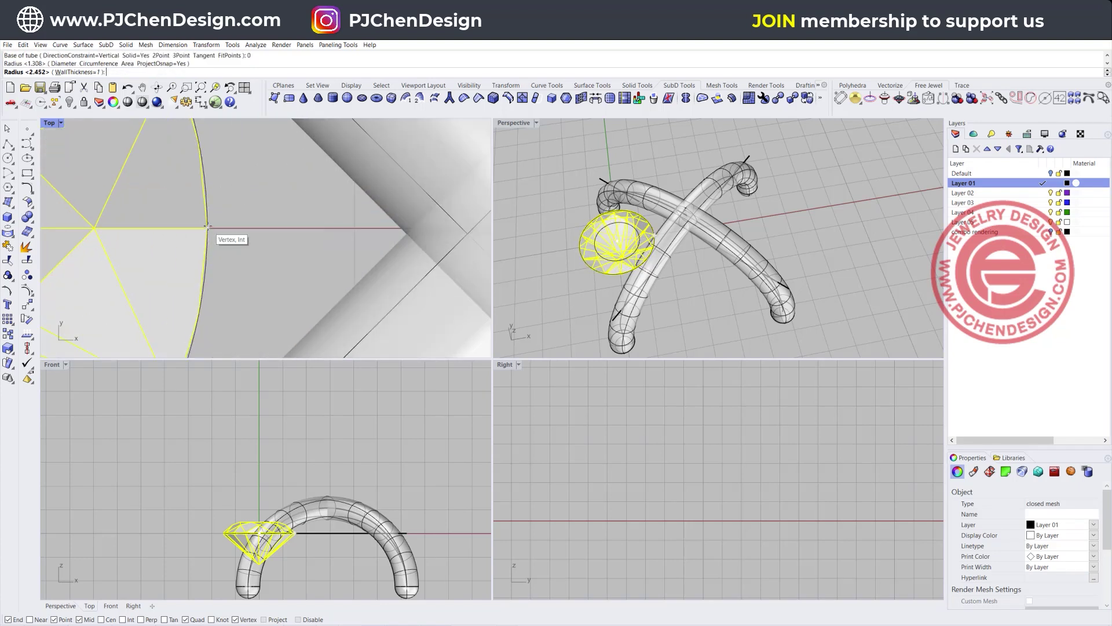
{"action": "left_click", "coordinate": [197, 231]}
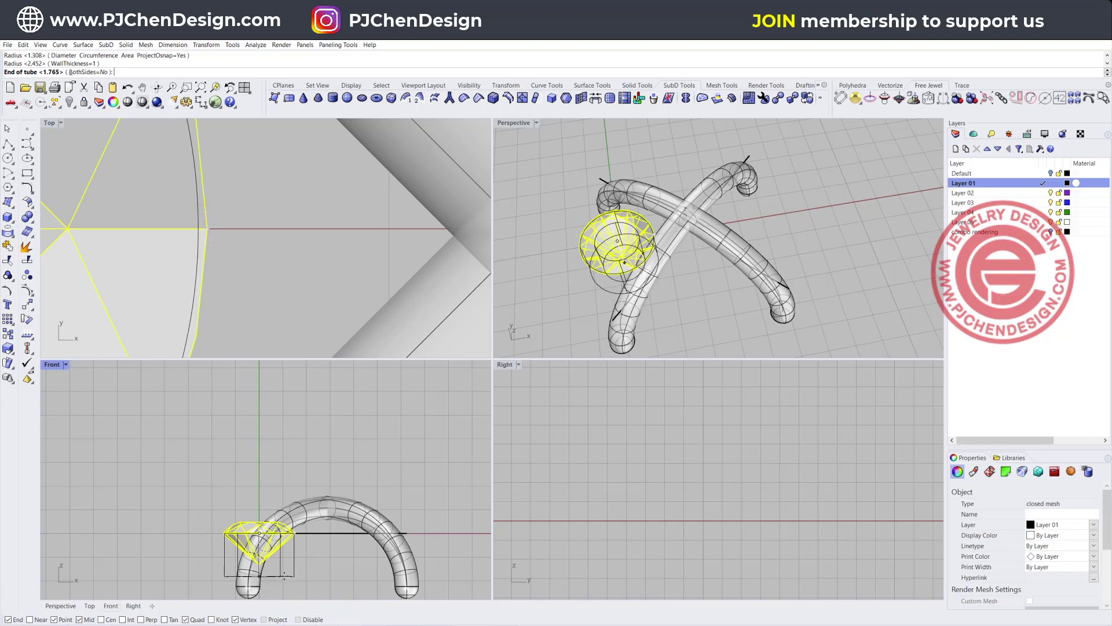
{"action": "left_click", "coordinate": [284, 572]}
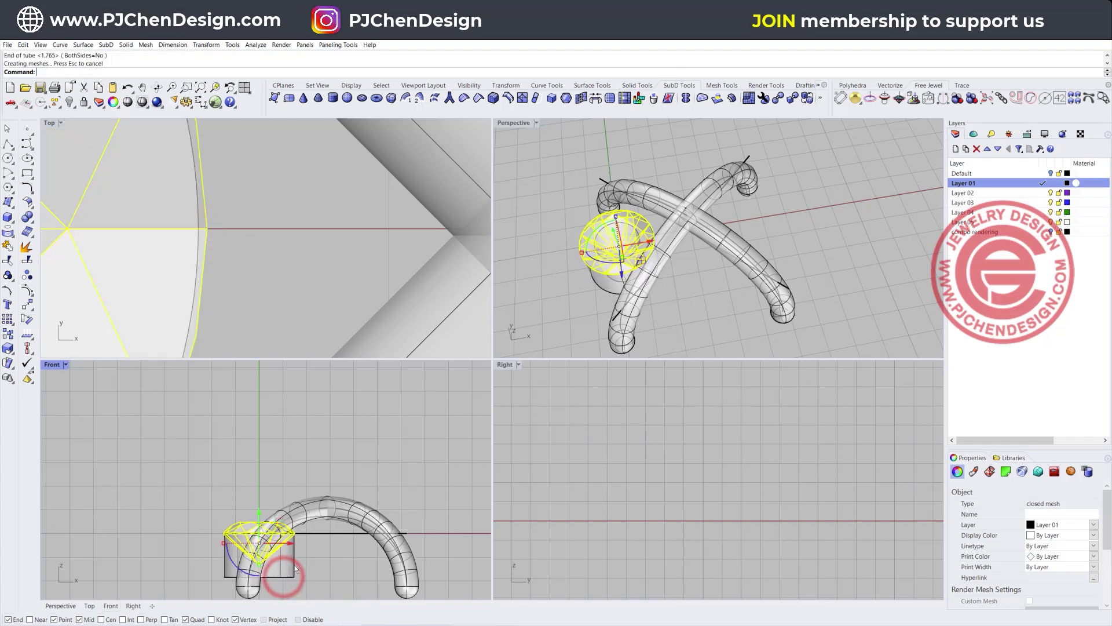
Move the tube down slightly in the Front view so its rim sits just below the gem's girdle.
{"action": "scroll", "coordinate": [291, 562], "scroll_direction": "up", "scroll_amount": 3}
{"action": "left_click", "coordinate": [291, 562]}
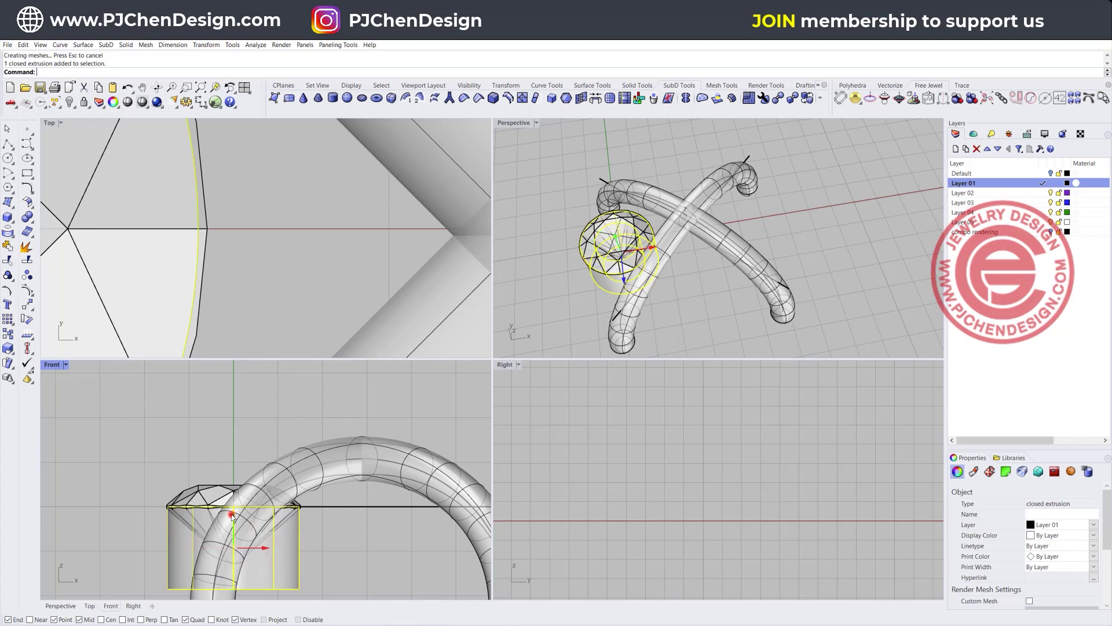
{"action": "left_click_drag", "start_coordinate": [232, 515], "coordinate": [232, 520]}
{"action": "left_click", "coordinate": [368, 557]}
Draw a vertical polyline in the Front view from the tube's lower outer corner up to about the gem's table height.
{"action": "right_click_drag", "start_coordinate": [165, 437], "coordinate": [189, 389]}
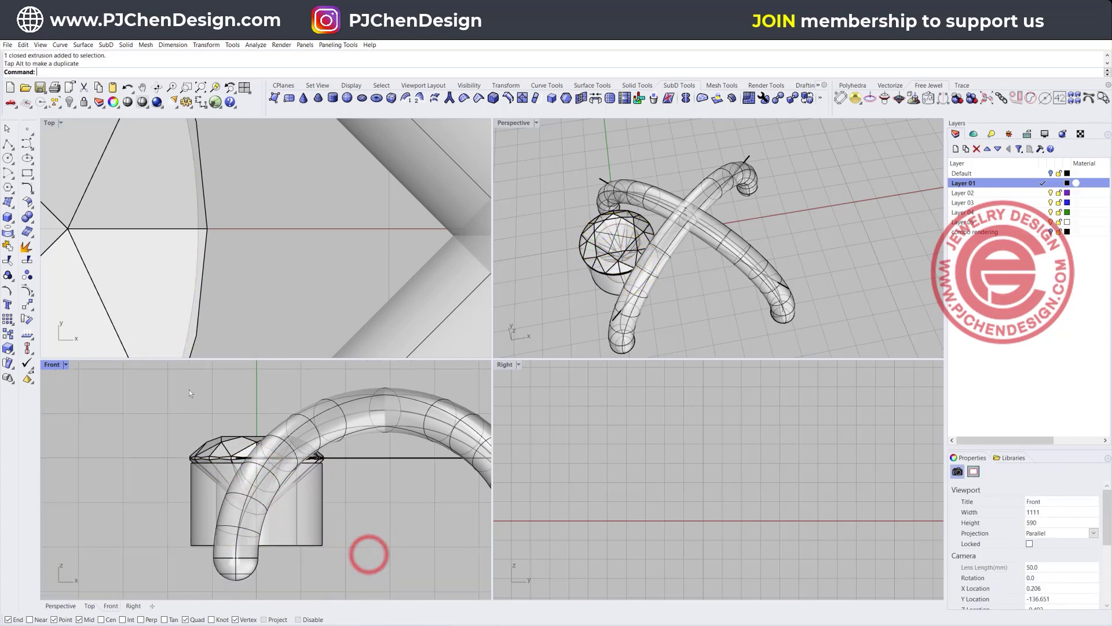
{"action": "double_click", "coordinate": [48, 365]}
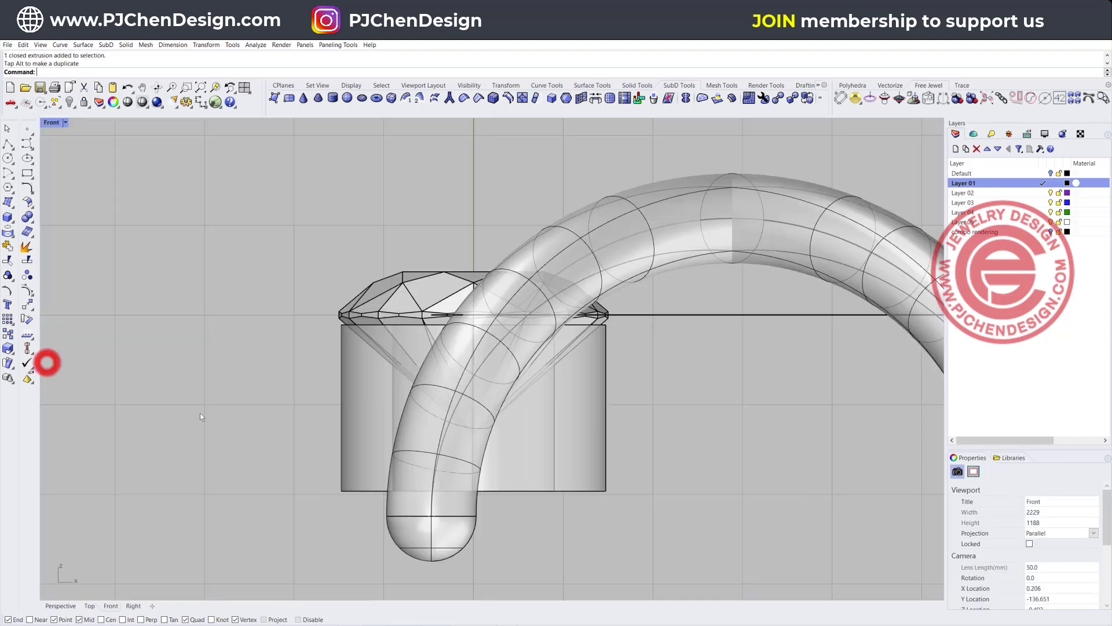
{"action": "left_click", "coordinate": [366, 303]}
{"action": "left_click", "coordinate": [348, 373]}
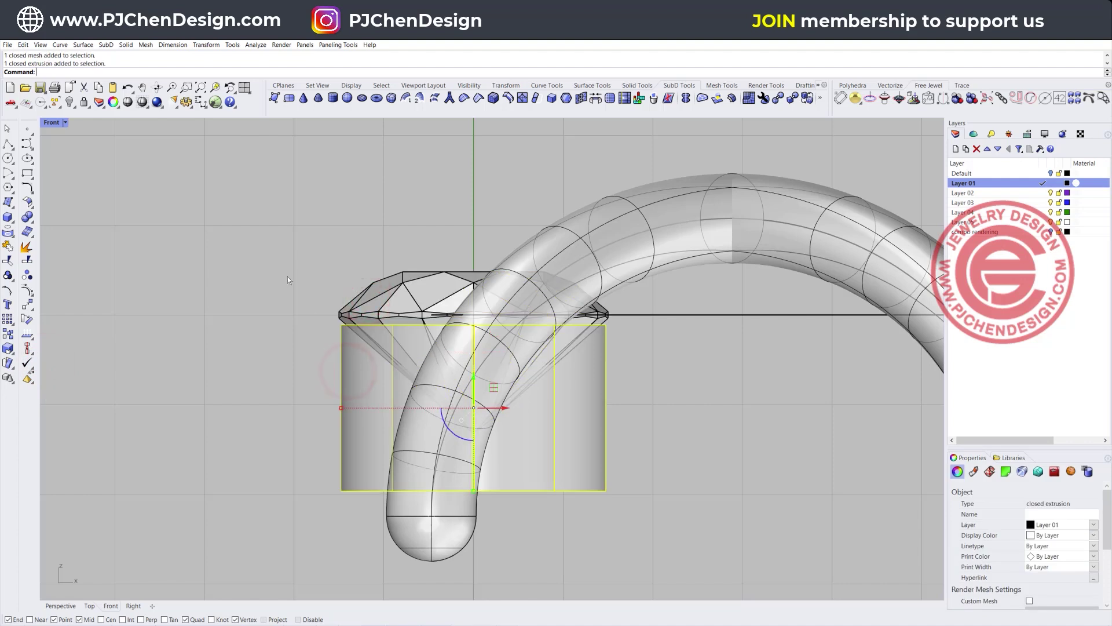
{"action": "left_click", "coordinate": [7, 144]}
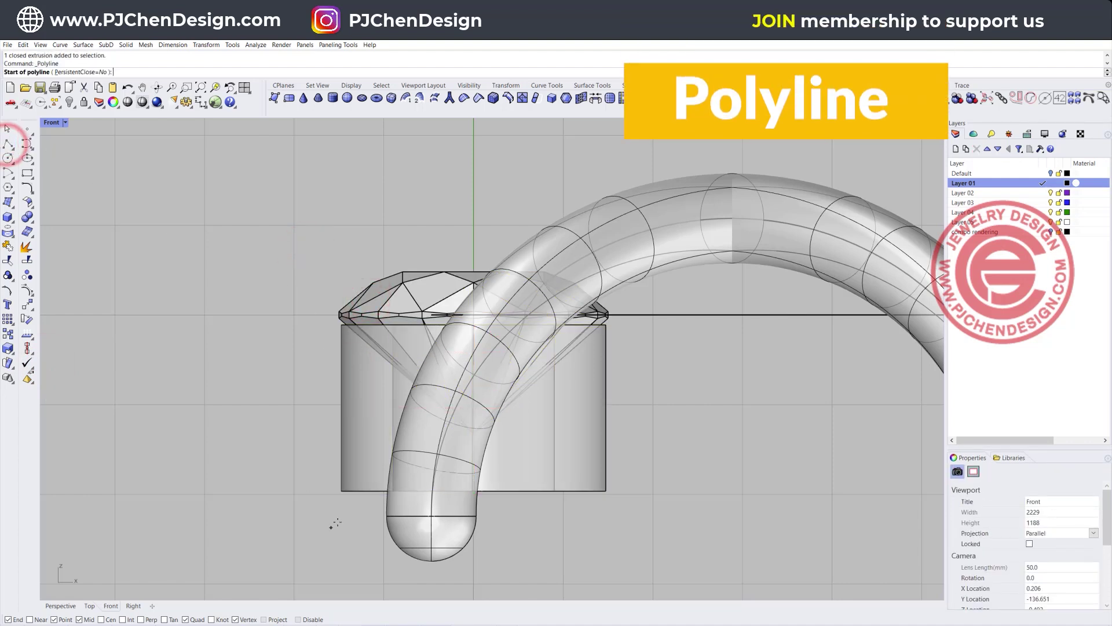
{"action": "left_click", "coordinate": [340, 490]}
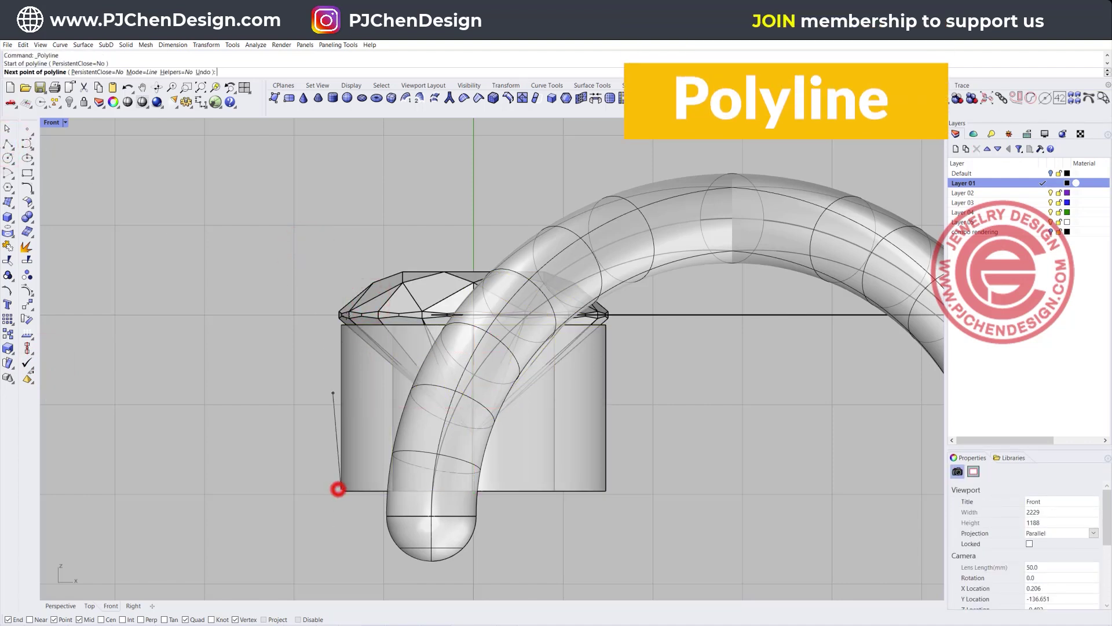
{"action": "left_click", "coordinate": [340, 275]}
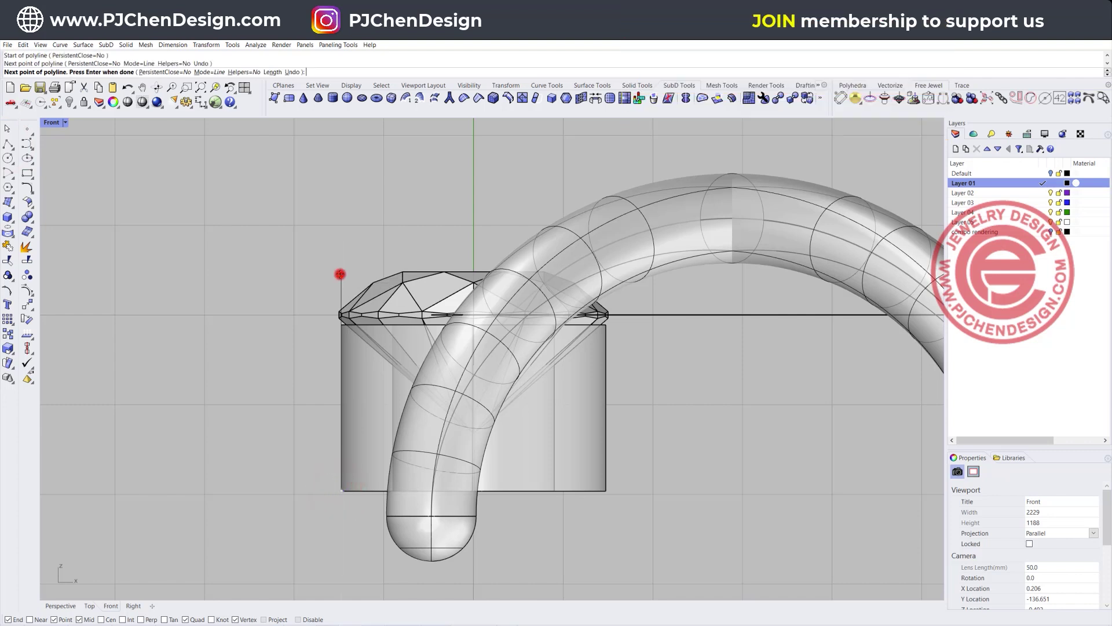
{"action": "key", "text": "Return"}
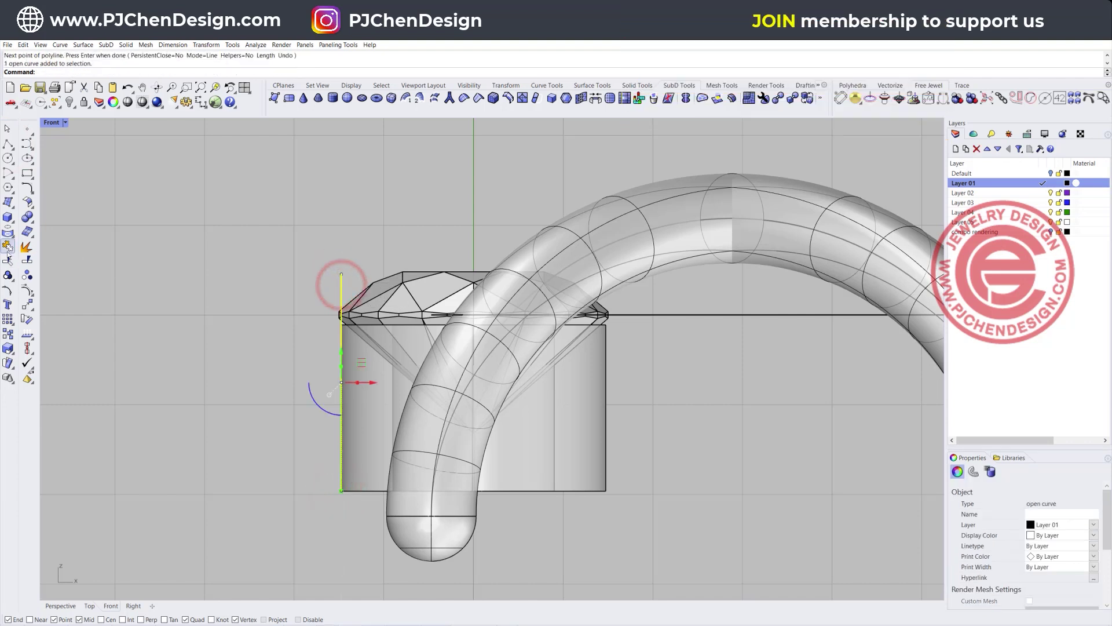
Create a round-capped prong pipe of constant radius 0.4 along the vertical line beside the gem.
{"action": "left_click", "coordinate": [8, 218]}
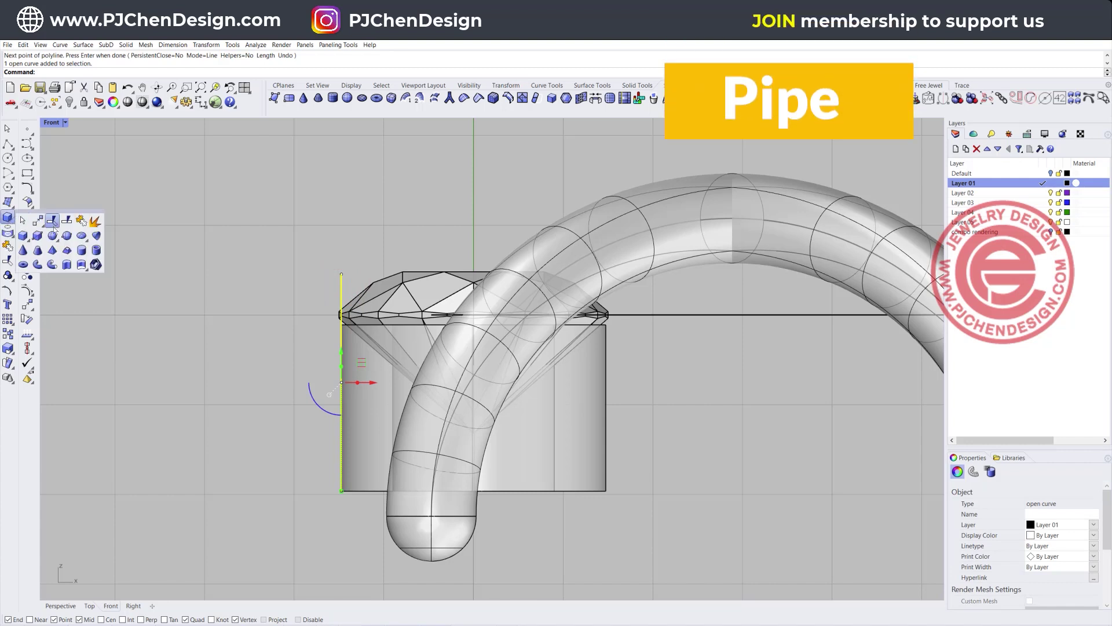
{"action": "left_click", "coordinate": [53, 265]}
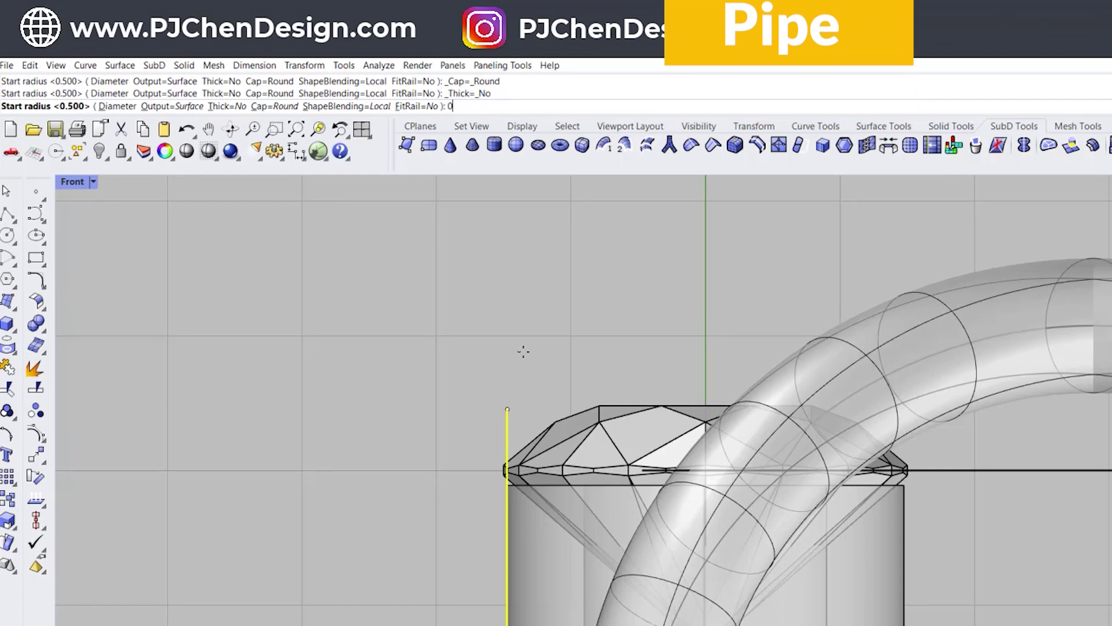
{"action": "type", "text": "0."}
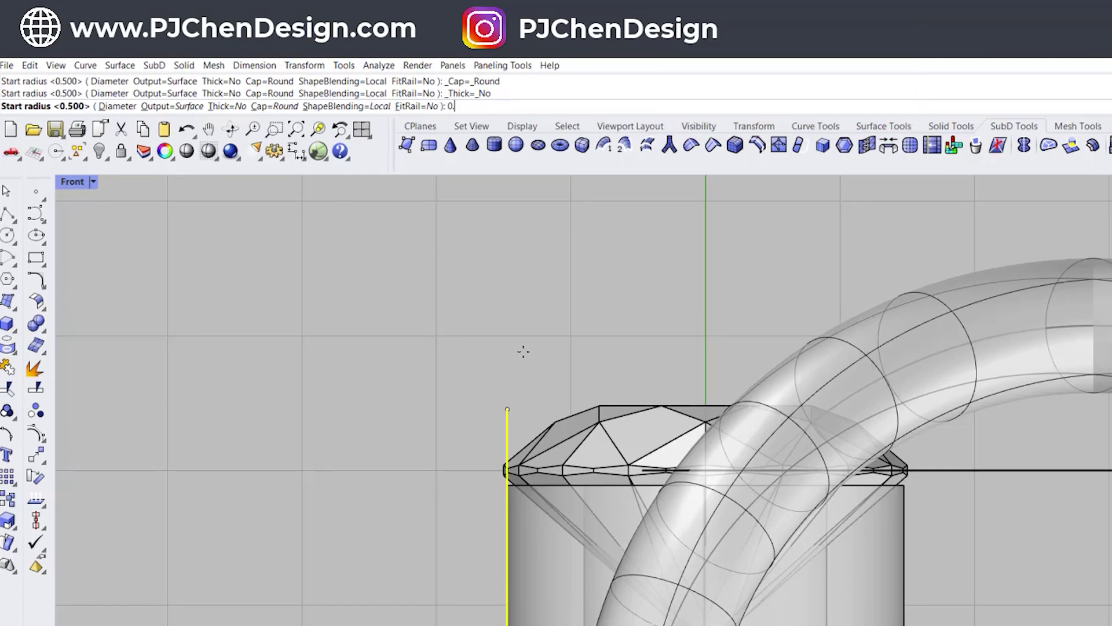
{"action": "type", "text": "4"}
{"action": "key", "text": "Return"}
{"action": "key", "text": "Return"}
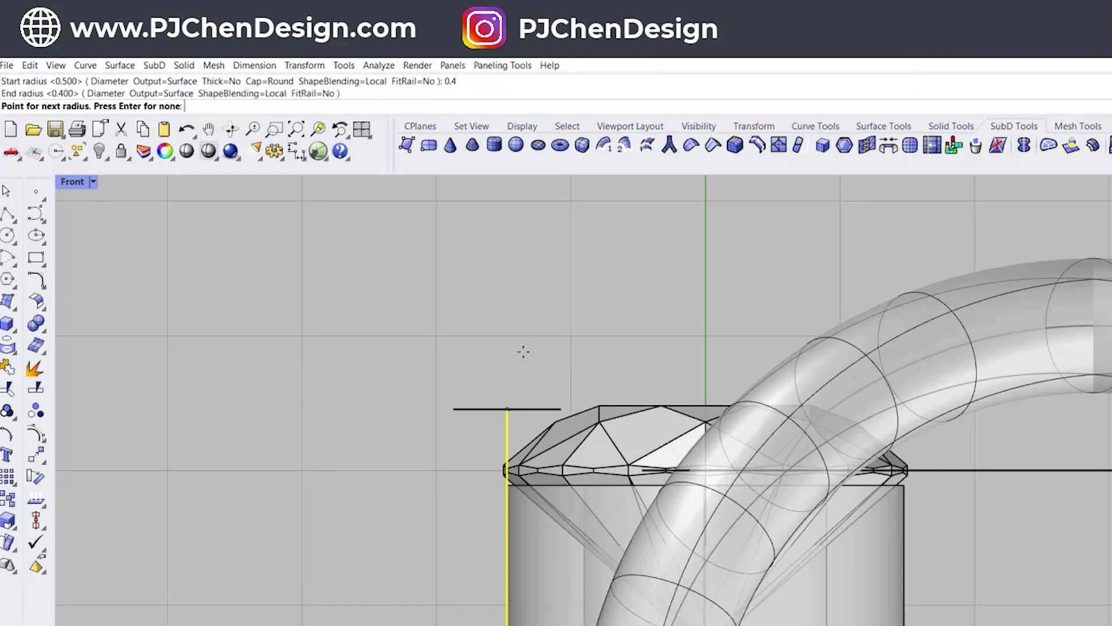
{"action": "key", "text": "Return"}
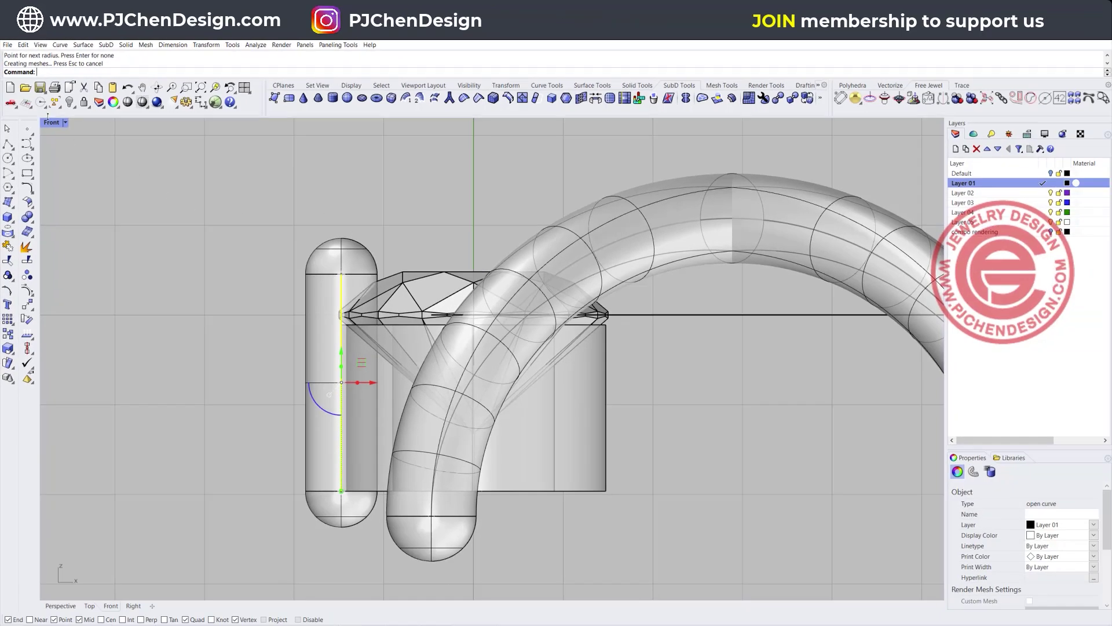
Move the prong outward along X in the Top view so it overlaps only the outer edge of the gem's girdle.
{"action": "double_click", "coordinate": [49, 124]}
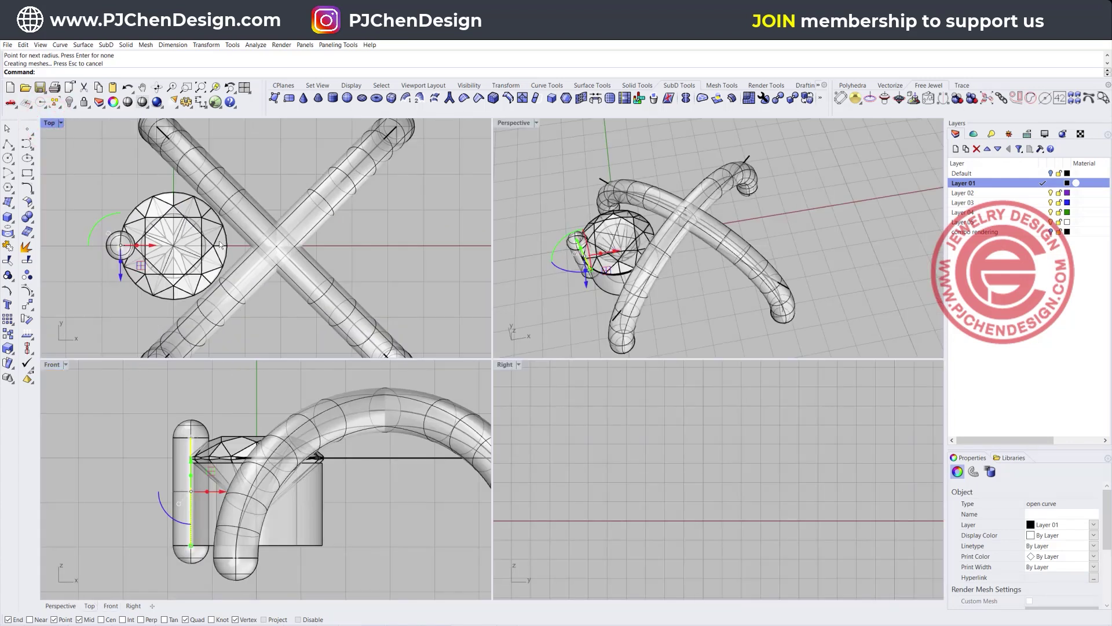
{"action": "scroll", "coordinate": [152, 230], "scroll_direction": "up", "scroll_amount": 8}
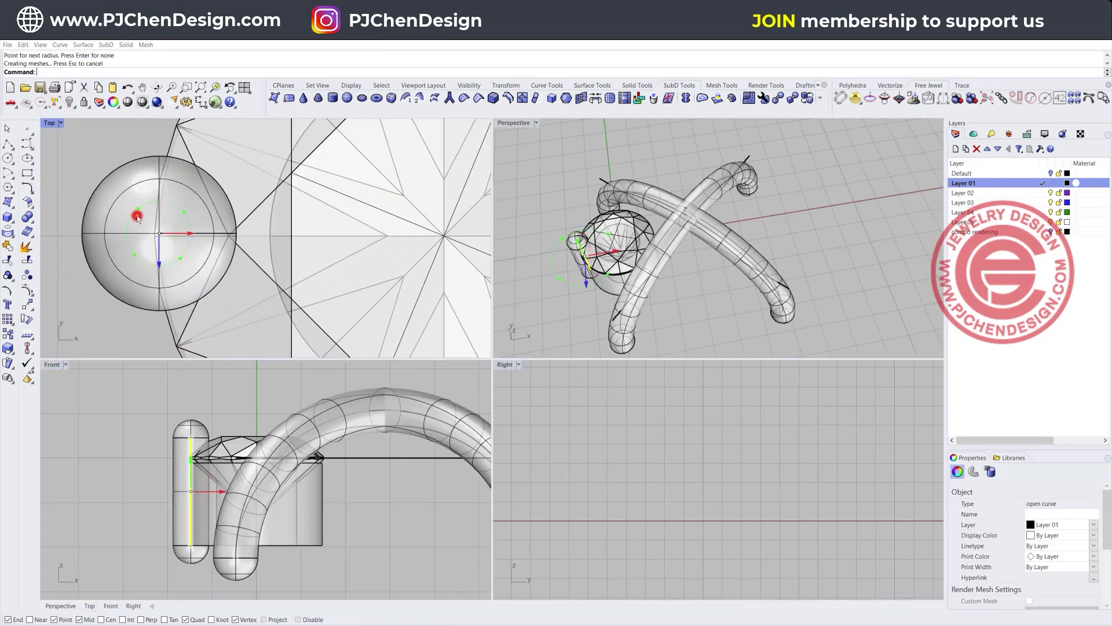
{"action": "left_click", "coordinate": [136, 215]}
{"action": "double_click", "coordinate": [51, 124]}
{"action": "left_click", "coordinate": [251, 263]}
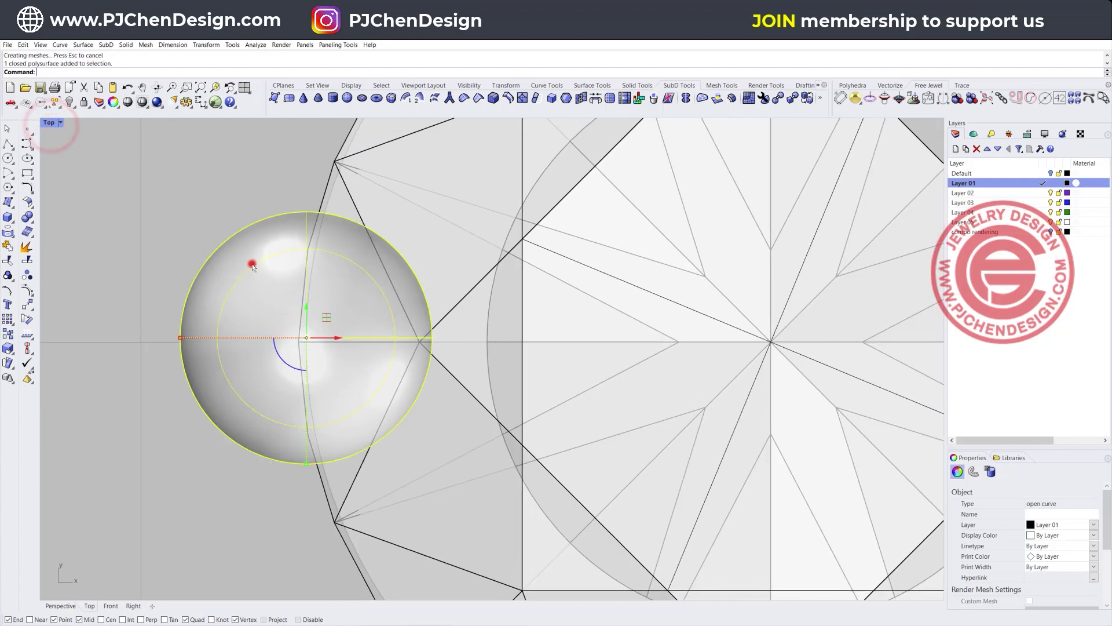
{"action": "left_click_drag", "start_coordinate": [340, 338], "coordinate": [282, 326]}
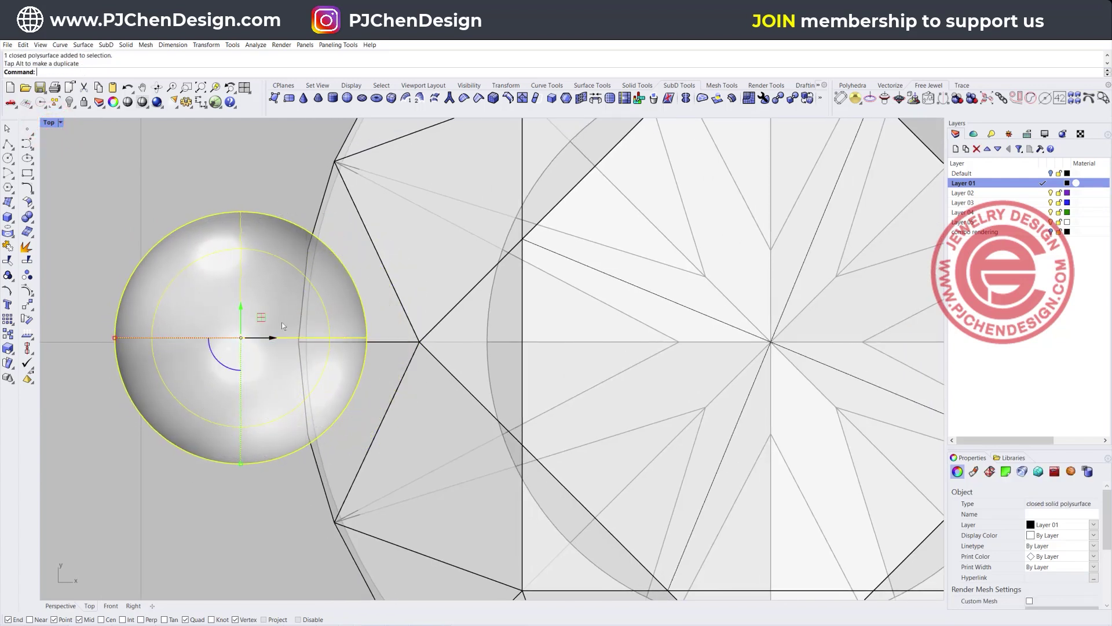
{"action": "left_click", "coordinate": [205, 167]}
Mirror the prong in the Top view across a vertical plane through the gem's centre, keeping the original.
{"action": "left_click", "coordinate": [213, 274]}
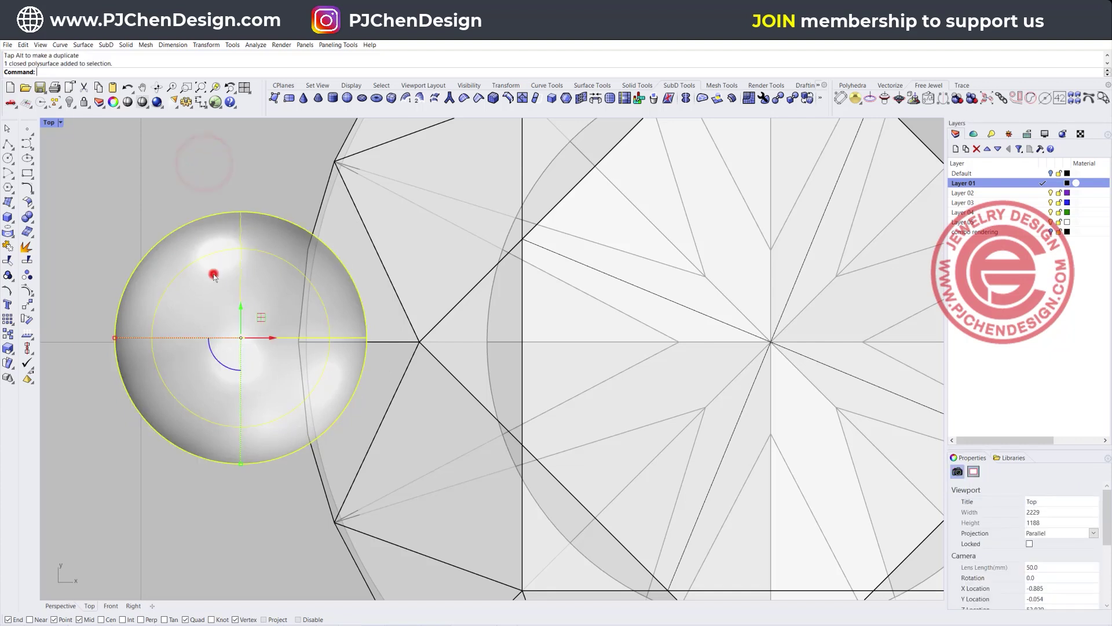
{"action": "scroll", "coordinate": [213, 273], "scroll_direction": "down", "scroll_amount": 8}
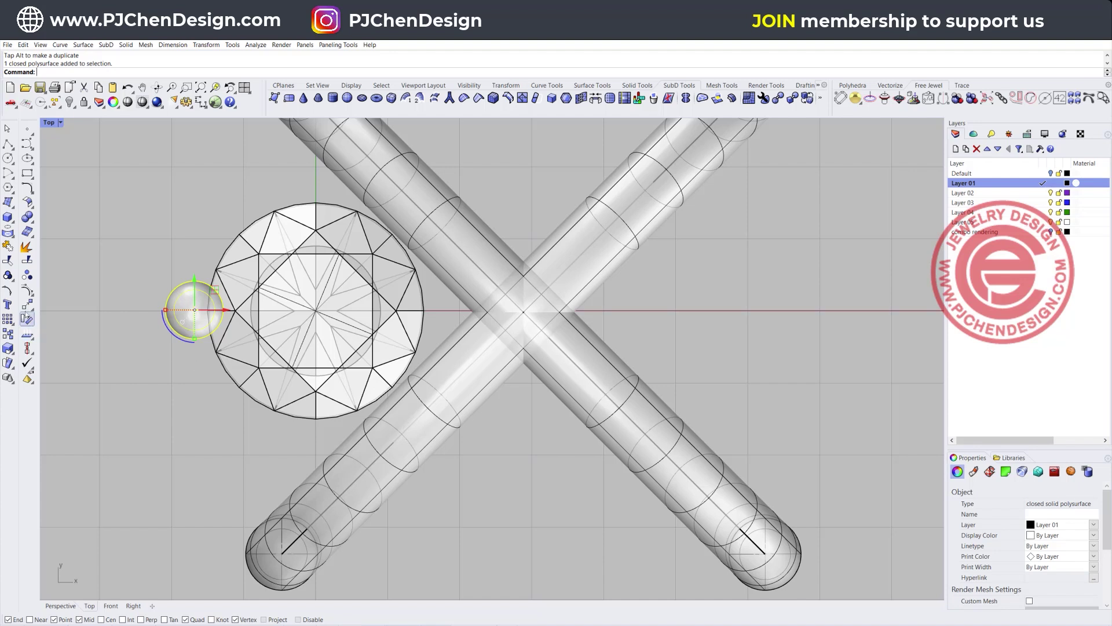
{"action": "left_click", "coordinate": [29, 305]}
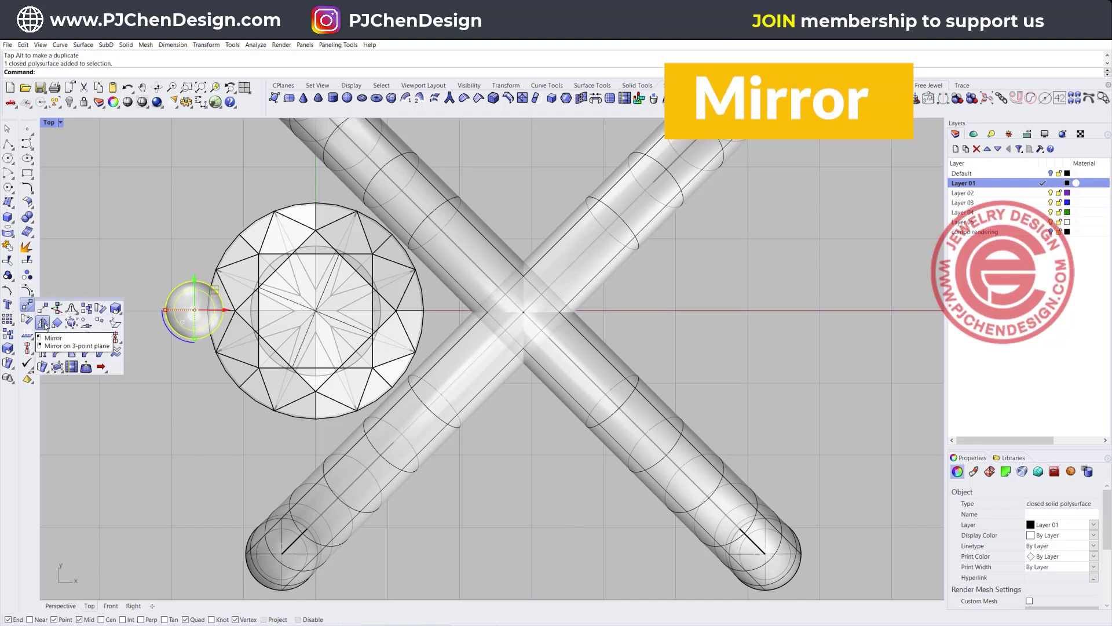
{"action": "left_click", "coordinate": [44, 323]}
{"action": "left_click", "coordinate": [316, 311]}
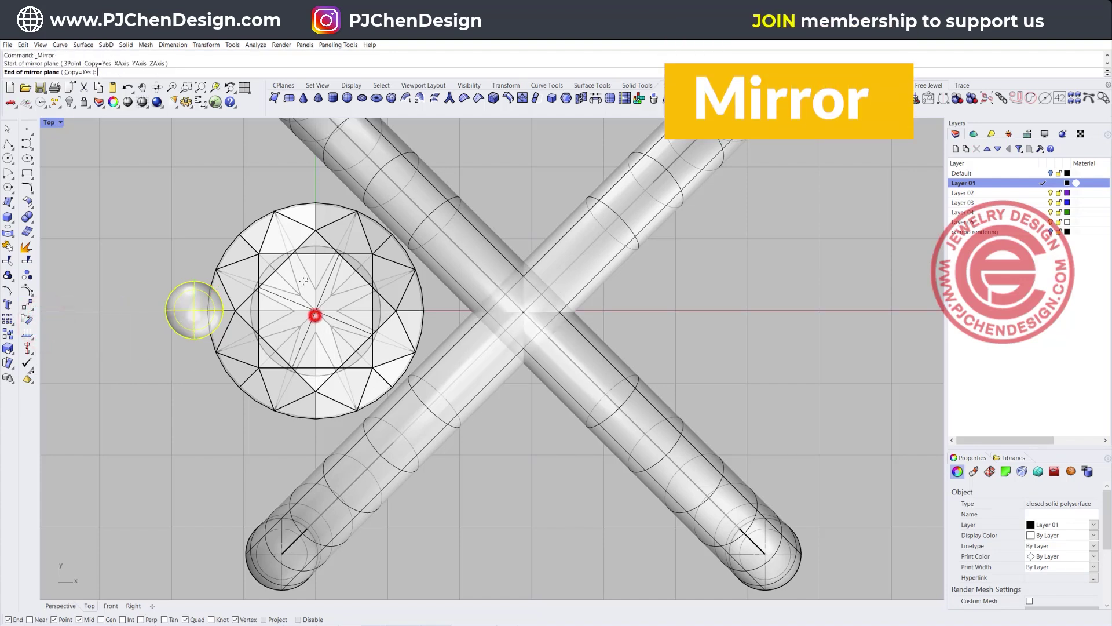
{"action": "left_click", "coordinate": [306, 175]}
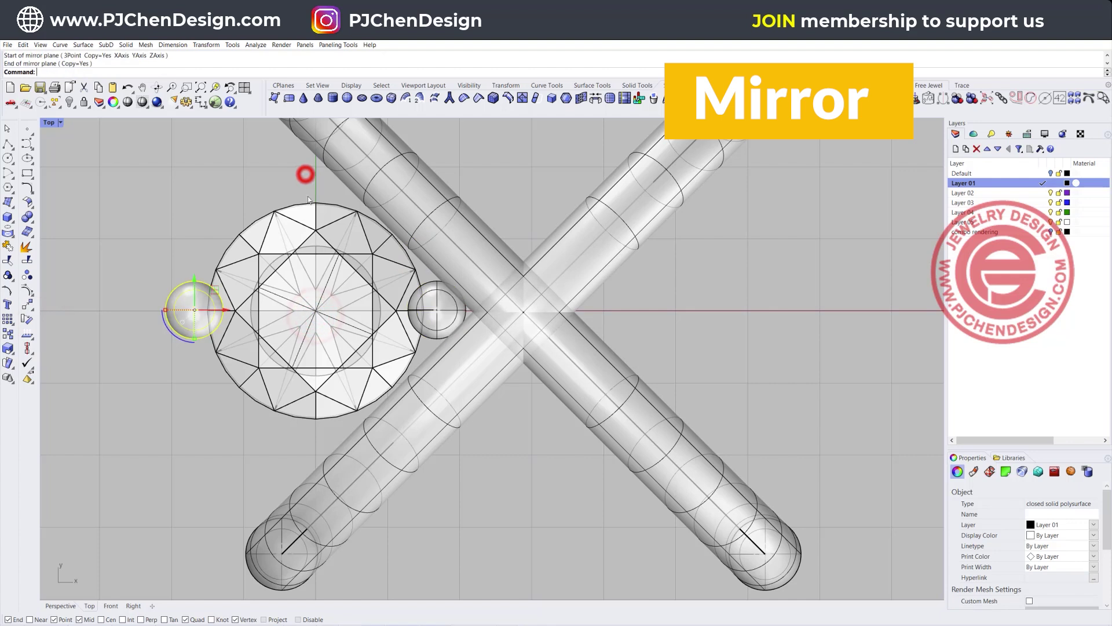
{"action": "left_click", "coordinate": [501, 515]}
Create a box spanning both prongs and move it so its top face lines up with the tube's bottom edge.
{"action": "double_click", "coordinate": [49, 122]}
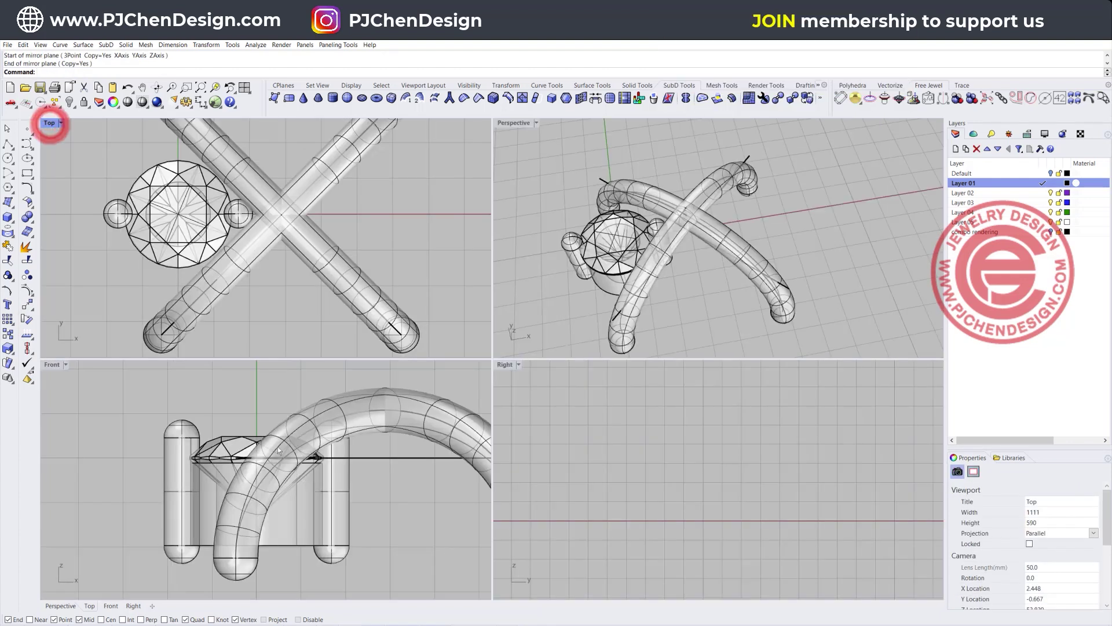
{"action": "scroll", "coordinate": [277, 447], "scroll_direction": "down", "scroll_amount": 4}
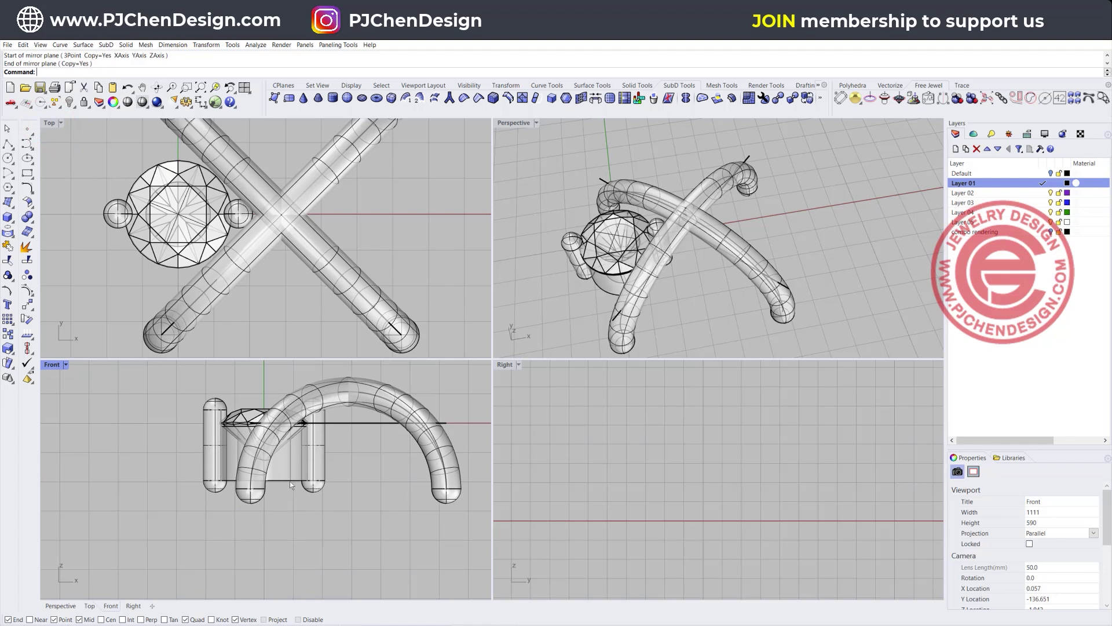
{"action": "scroll", "coordinate": [290, 481], "scroll_direction": "up", "scroll_amount": 5}
{"action": "left_click_drag", "start_coordinate": [380, 493], "coordinate": [266, 443]}
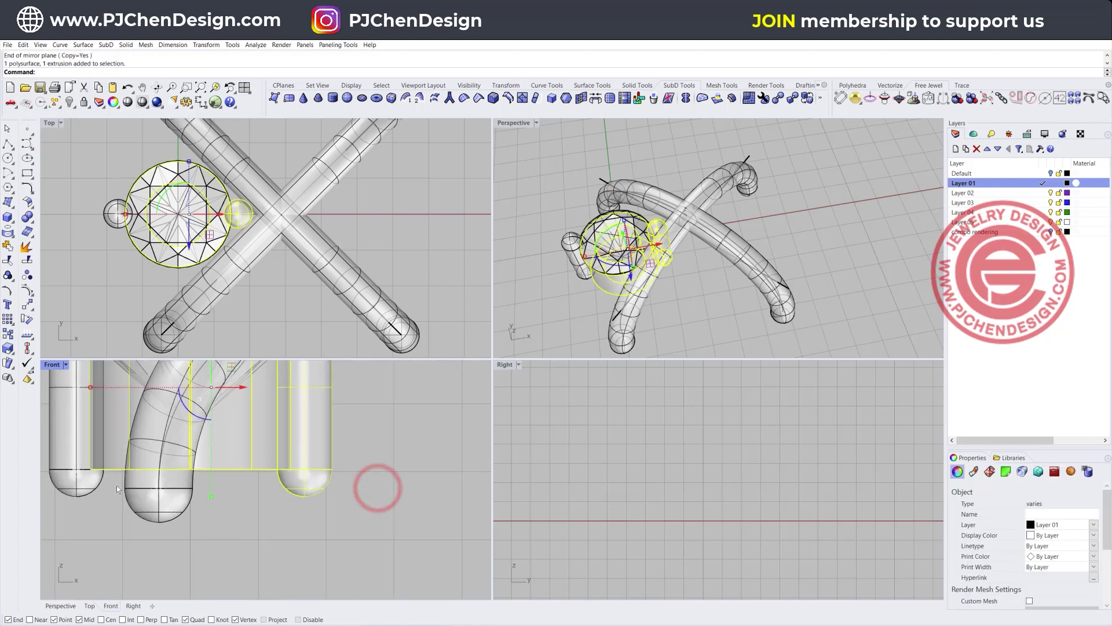
{"action": "right_click_drag", "start_coordinate": [116, 485], "coordinate": [224, 487]}
{"action": "left_click", "coordinate": [87, 285]}
{"action": "left_click", "coordinate": [8, 217]}
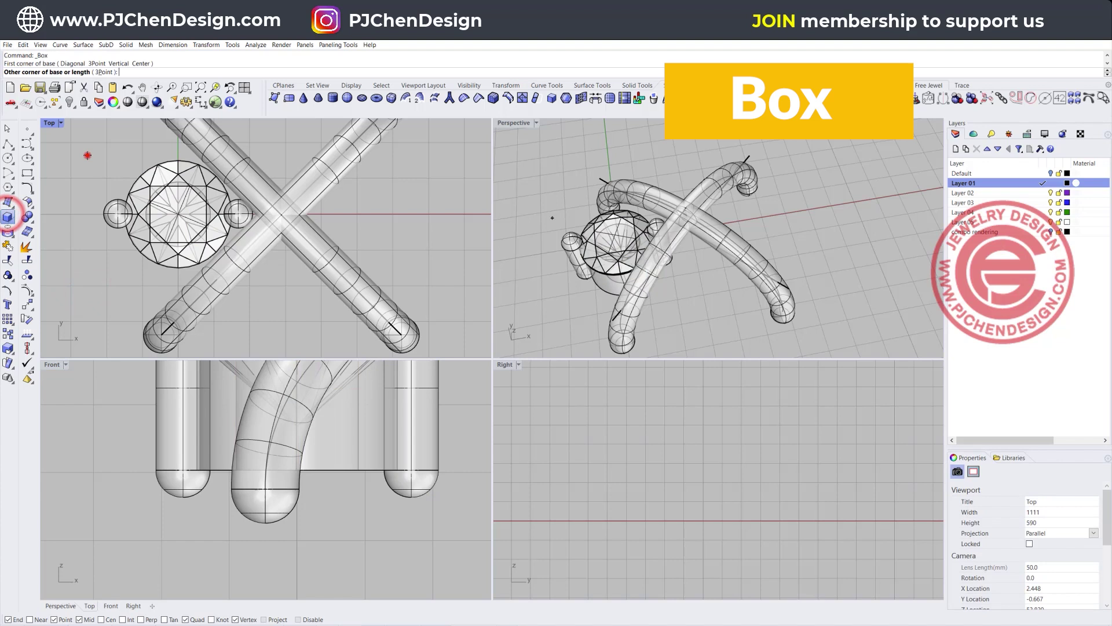
{"action": "left_click", "coordinate": [87, 155]}
{"action": "left_click", "coordinate": [311, 324]}
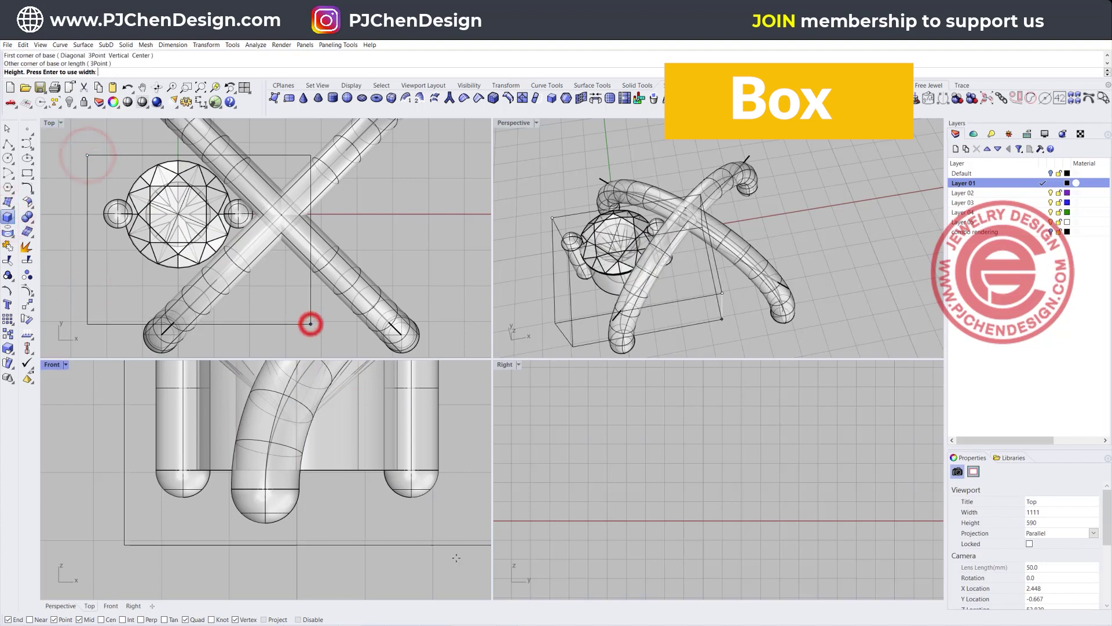
{"action": "left_click", "coordinate": [440, 470]}
{"action": "left_click_drag", "start_coordinate": [244, 584], "coordinate": [252, 582]}
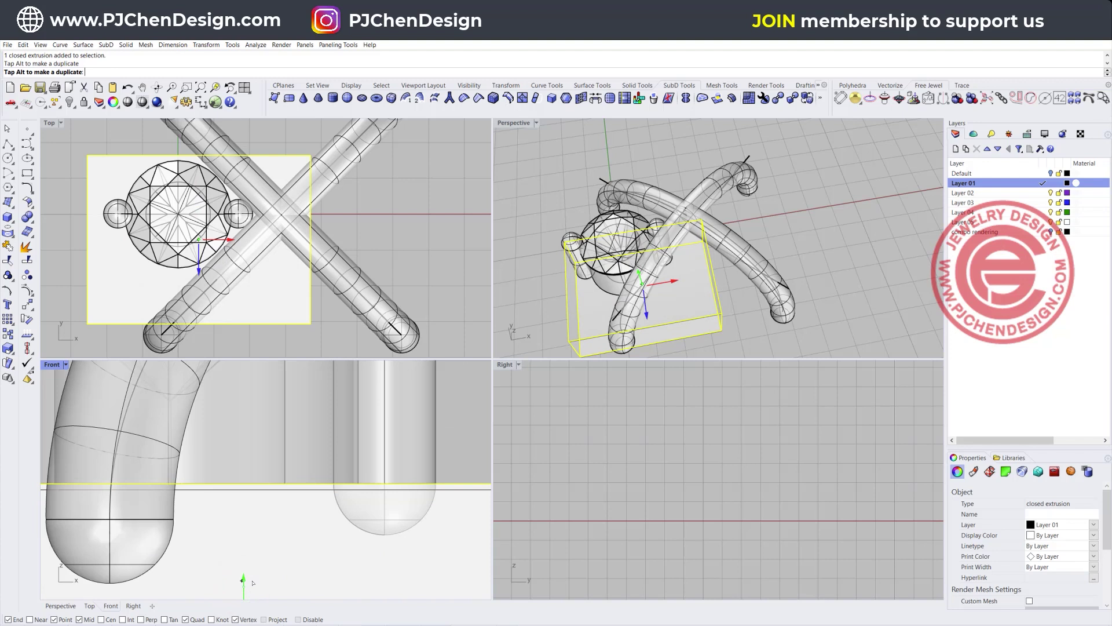
{"action": "scroll", "coordinate": [253, 579], "scroll_direction": "down", "scroll_amount": 3}
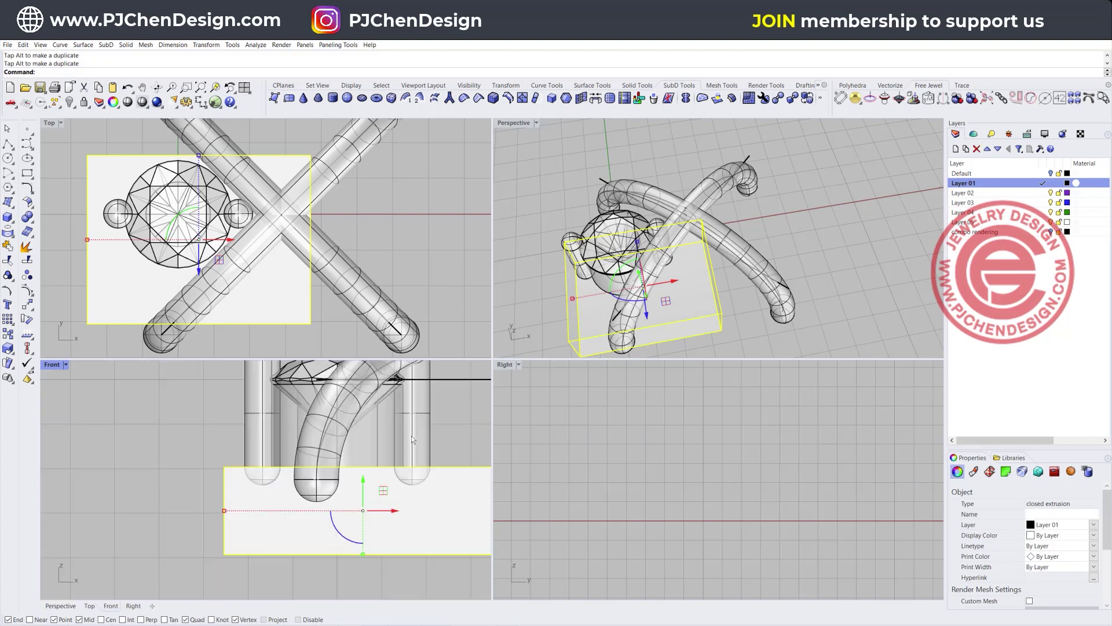
Boolean-difference the box from both prongs to cut their rounded lower ends flush with the tube's base.
{"action": "left_click", "coordinate": [410, 434]}
{"action": "left_click", "coordinate": [269, 428]}
{"action": "left_click", "coordinate": [254, 422]}
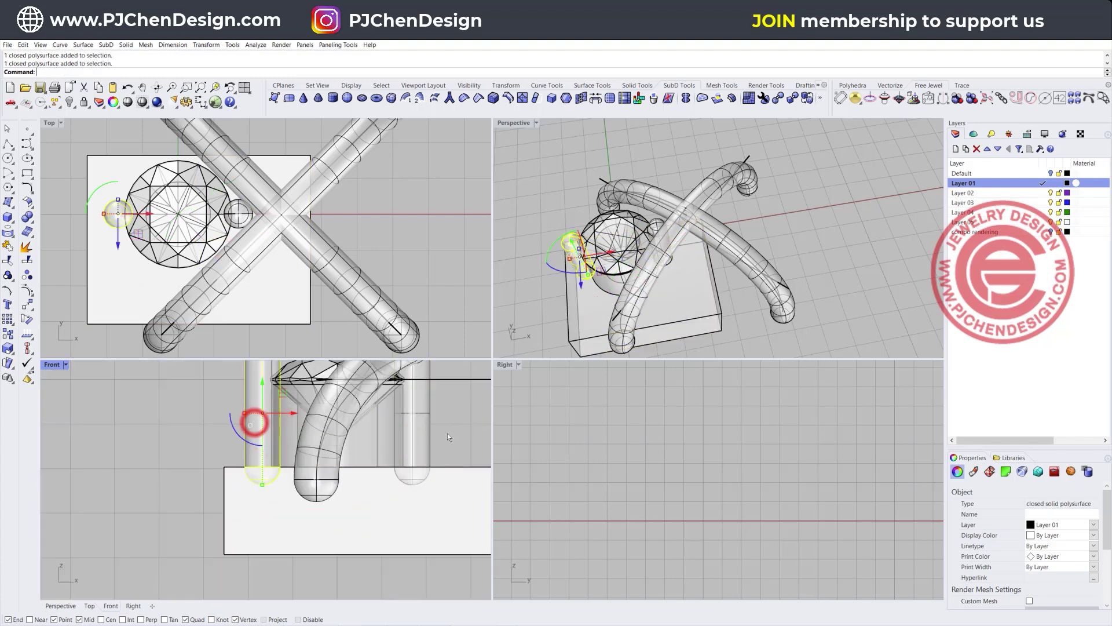
{"action": "left_click", "coordinate": [425, 427]}
{"action": "left_click", "coordinate": [255, 424], "text": "shift"}
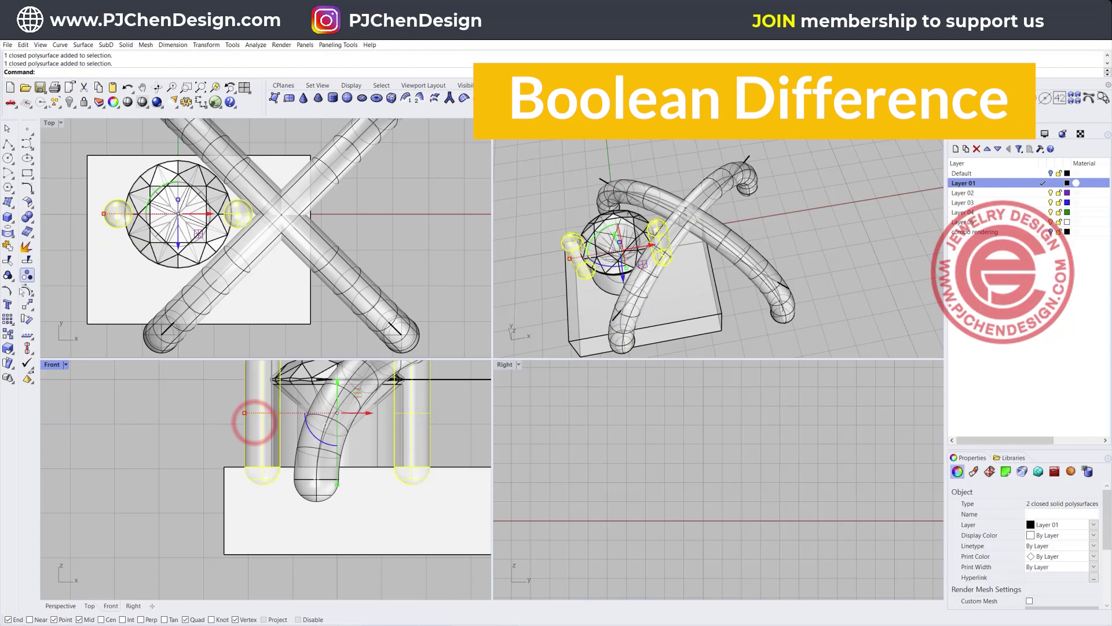
{"action": "left_click", "coordinate": [27, 216]}
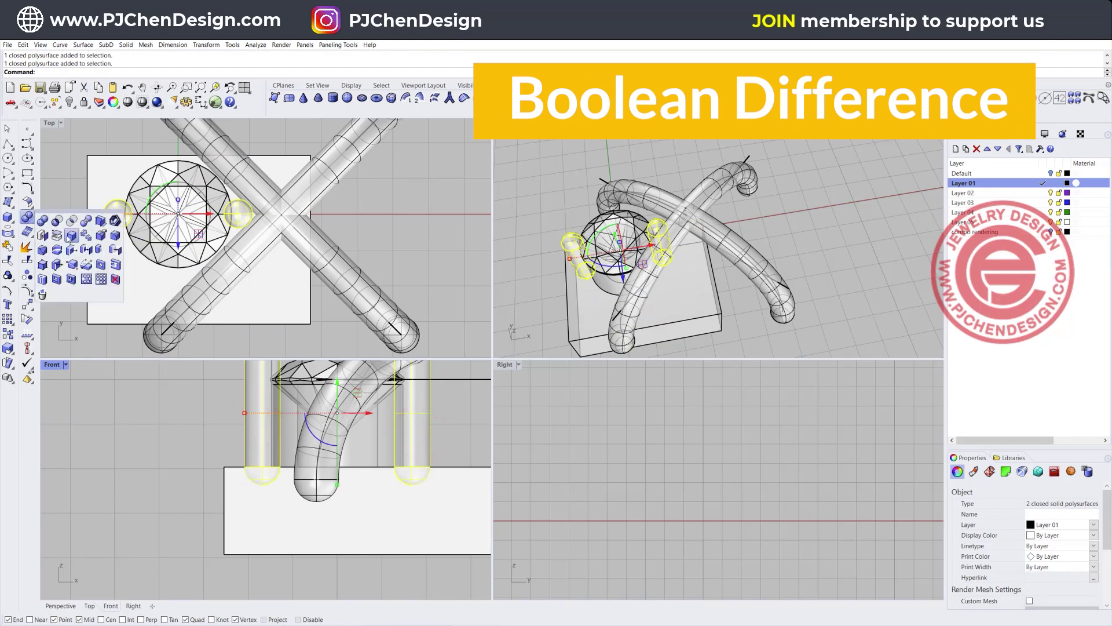
{"action": "left_click", "coordinate": [57, 221]}
{"action": "left_click", "coordinate": [332, 514]}
{"action": "right_click", "coordinate": [330, 514]}
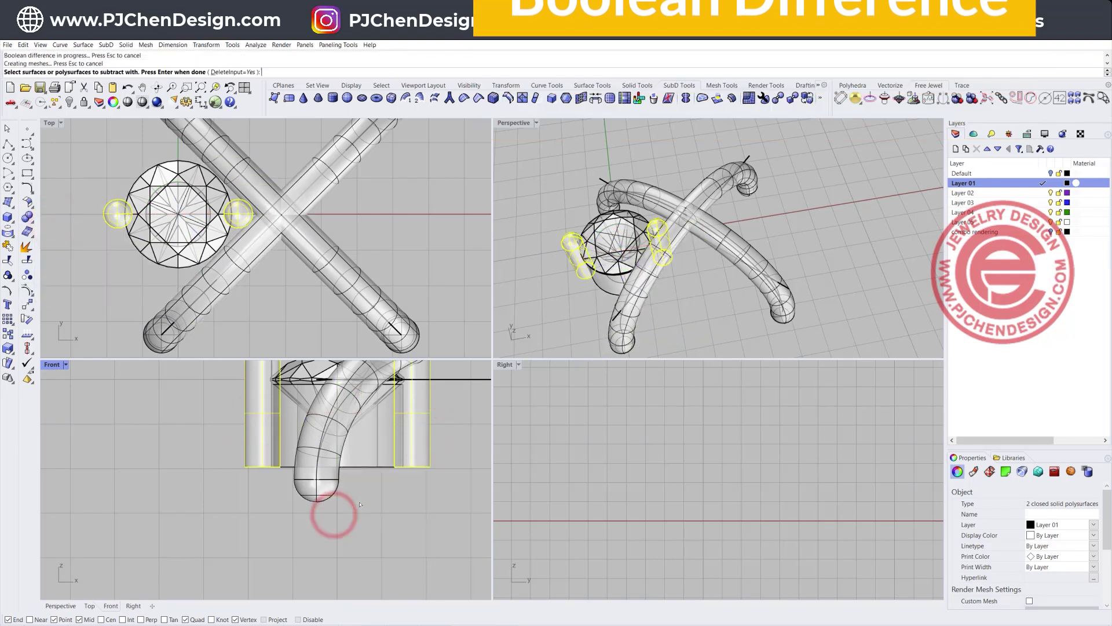
{"action": "left_click", "coordinate": [392, 546]}
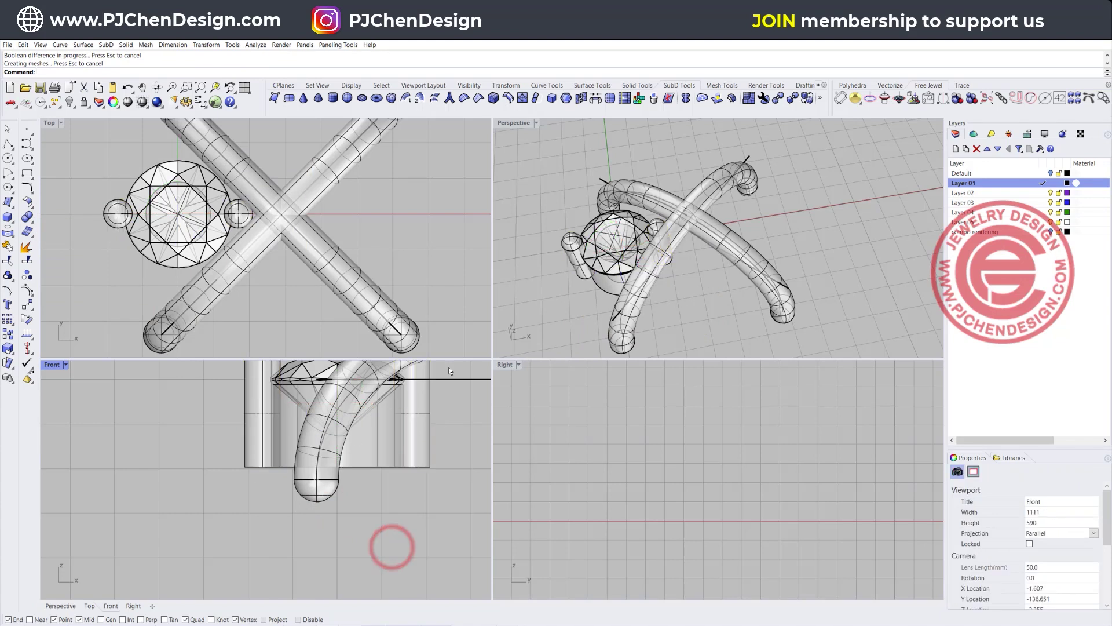
Group the gem, tube, two prongs and prong curve in the Front view, and lock the group.
{"action": "scroll", "coordinate": [302, 427], "scroll_direction": "down", "scroll_amount": 8}
{"action": "right_click_drag", "start_coordinate": [223, 376], "coordinate": [210, 416]}
{"action": "left_click_drag", "start_coordinate": [212, 407], "coordinate": [352, 502]}
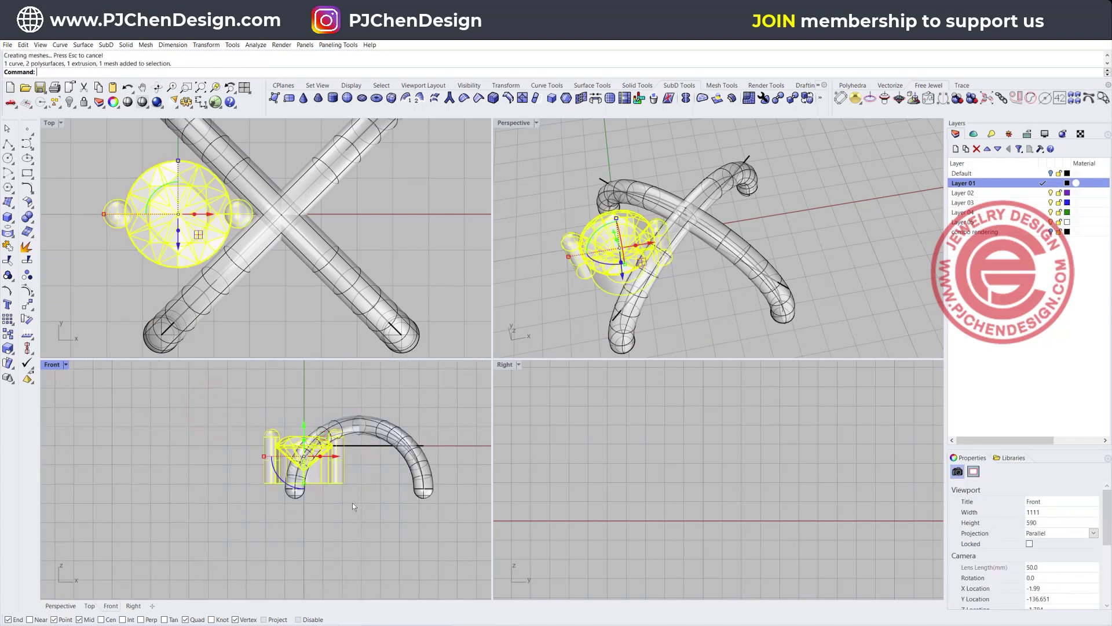
{"action": "left_click", "coordinate": [8, 275]}
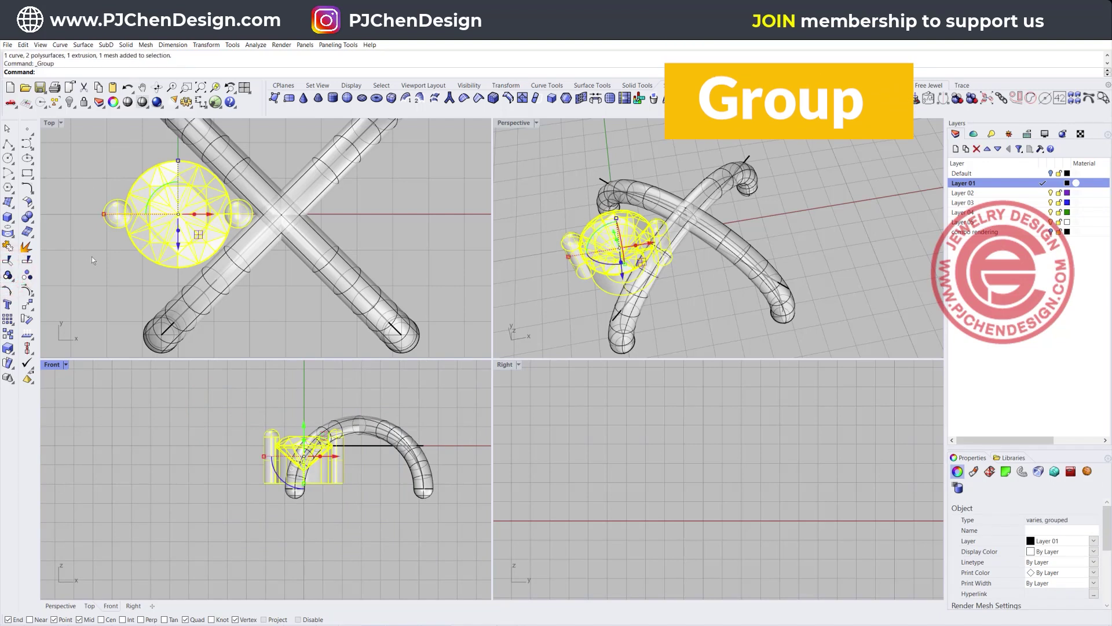
{"action": "left_click", "coordinate": [84, 102]}
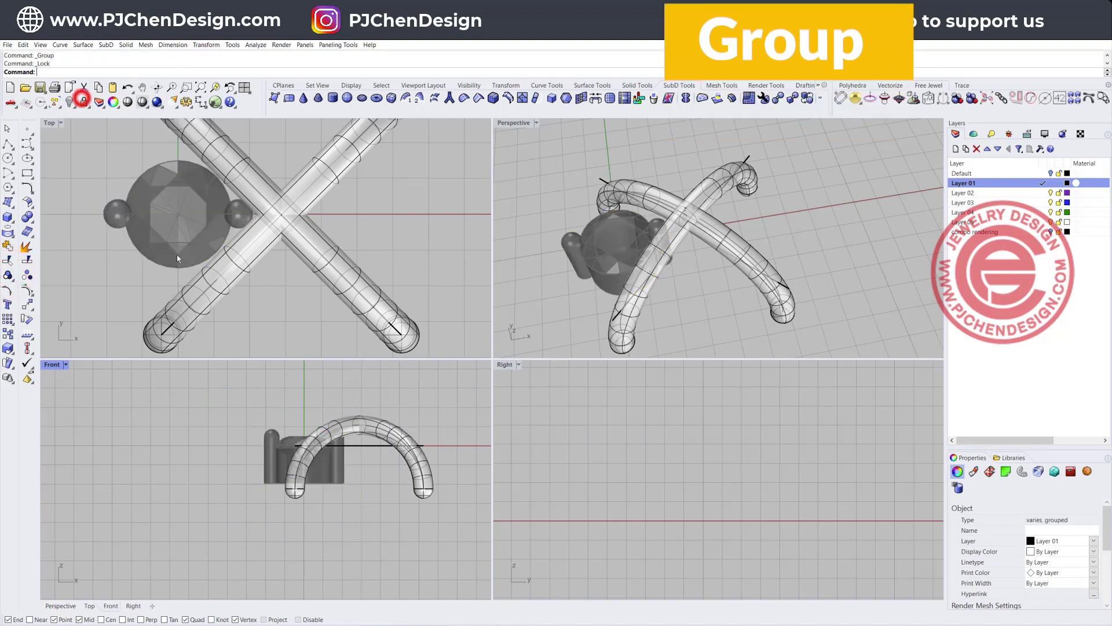
{"action": "left_click", "coordinate": [278, 311]}
Move the X-shaped arched pipe link away from the gem along X and raise it in the Front view.
{"action": "scroll", "coordinate": [321, 457], "scroll_direction": "up", "scroll_amount": 3}
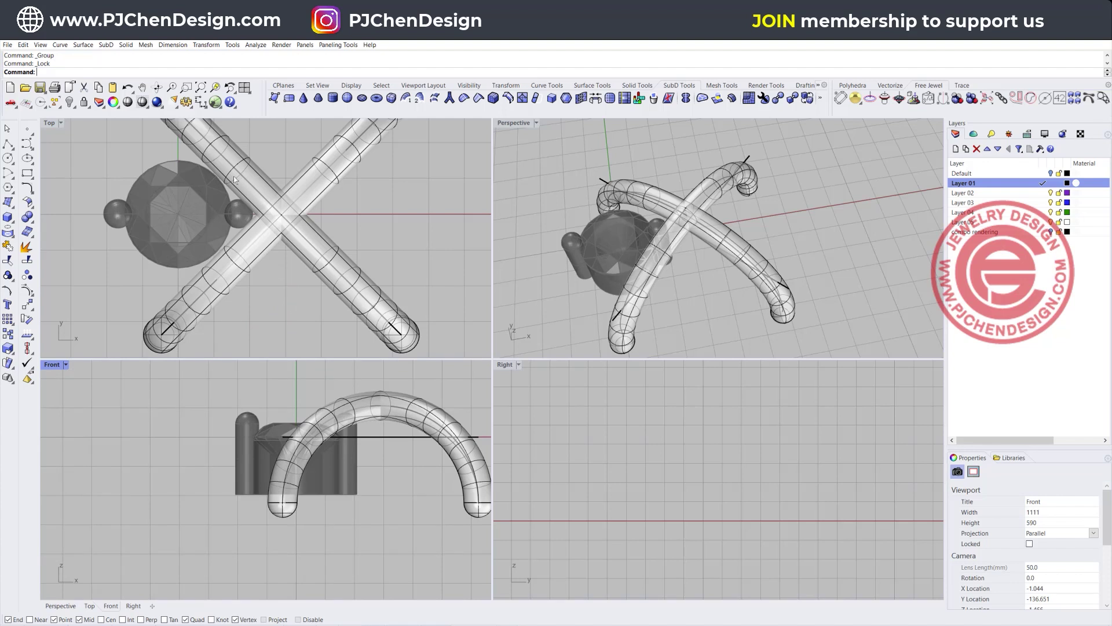
{"action": "right_click_drag", "start_coordinate": [225, 161], "coordinate": [282, 213]}
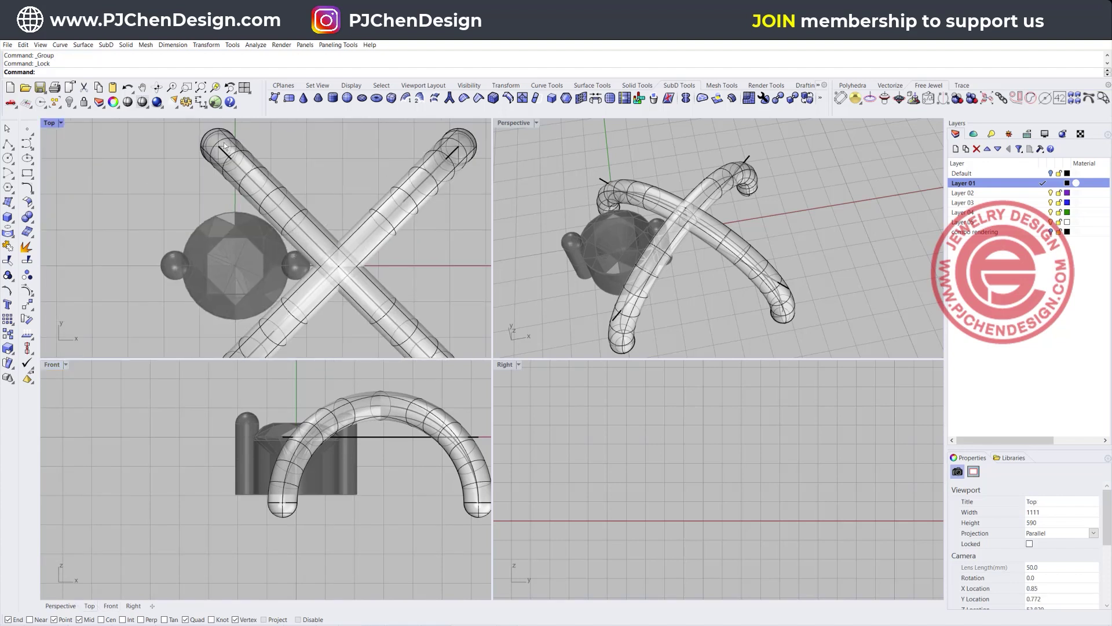
{"action": "right_click_drag", "start_coordinate": [374, 471], "coordinate": [333, 463]}
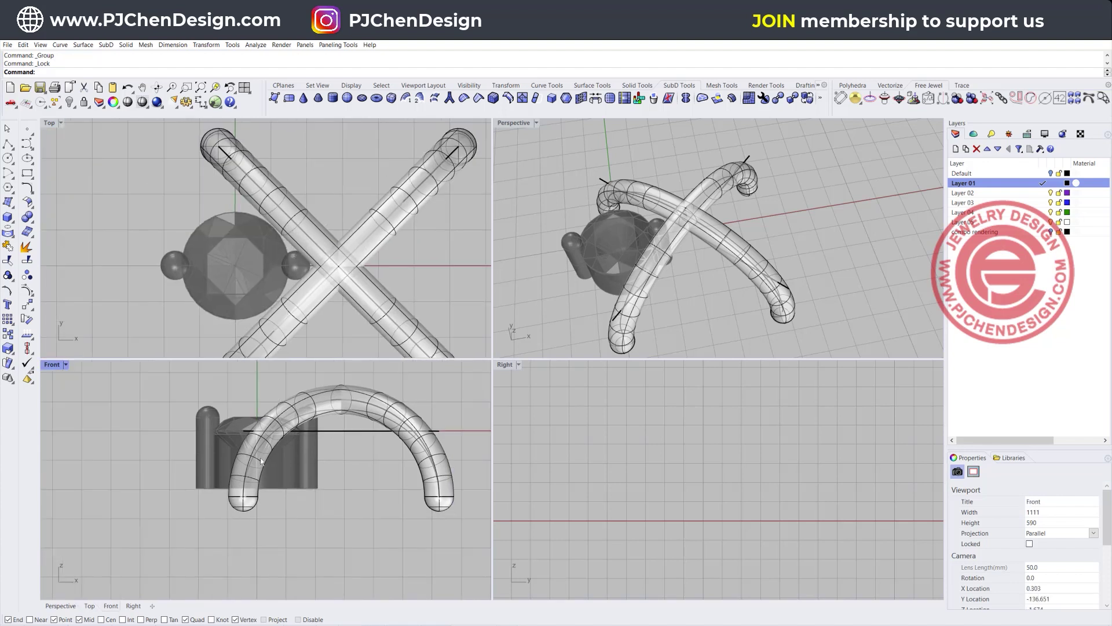
{"action": "left_click_drag", "start_coordinate": [471, 473], "coordinate": [439, 454]}
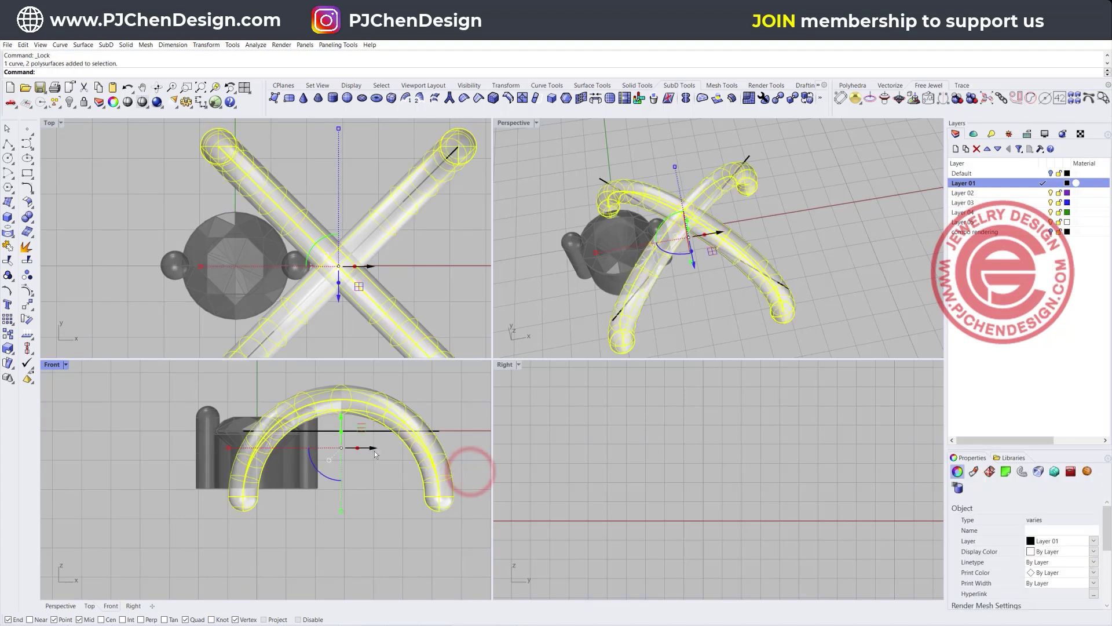
{"action": "left_click_drag", "start_coordinate": [371, 448], "coordinate": [405, 448]}
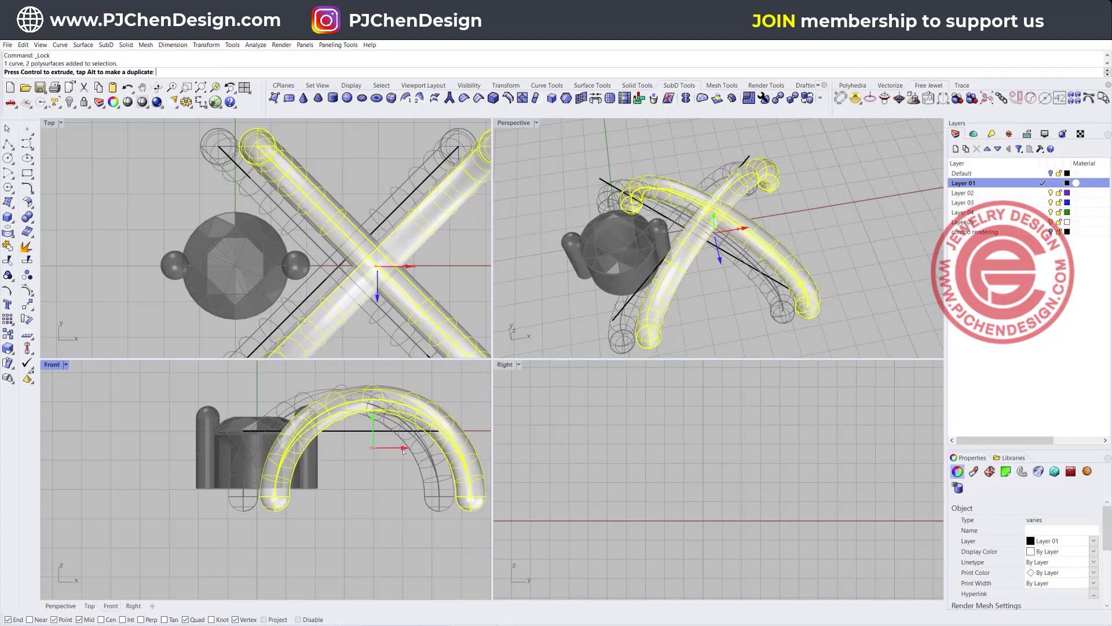
{"action": "mouse_move", "coordinate": [372, 415]}
{"action": "left_mouse_down"}
{"action": "mouse_move", "coordinate": [377, 385]}
{"action": "mouse_move", "coordinate": [377, 395]}
{"action": "left_mouse_up"}
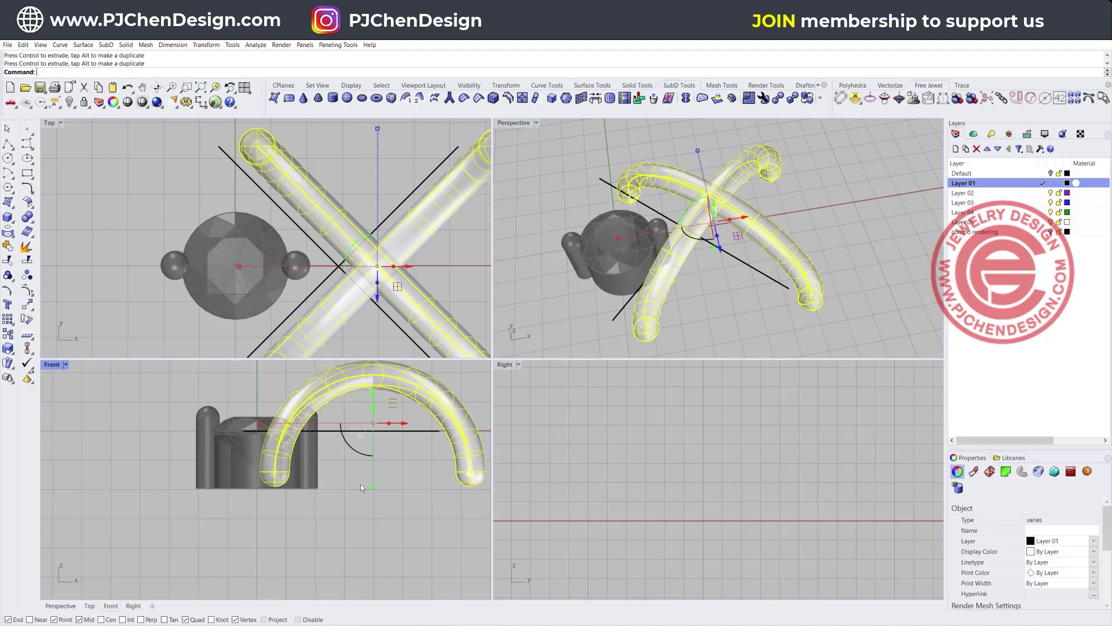
Delete the X-shaped arched pipe link, keeping the two crossing construction lines.
{"action": "left_click", "coordinate": [365, 532]}
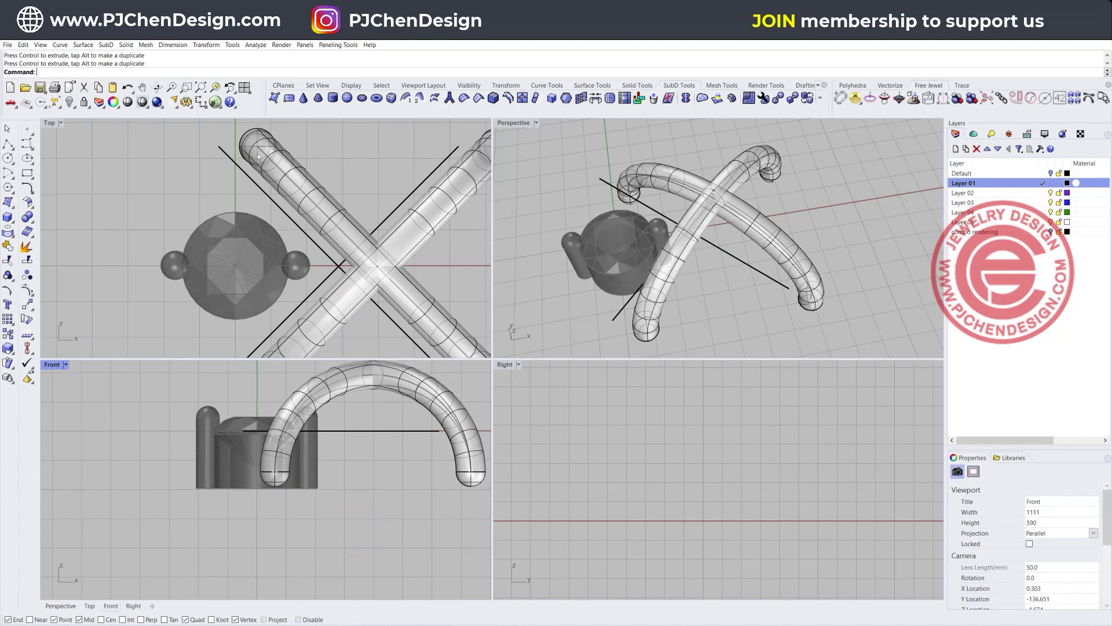
{"action": "left_click", "coordinate": [428, 277]}
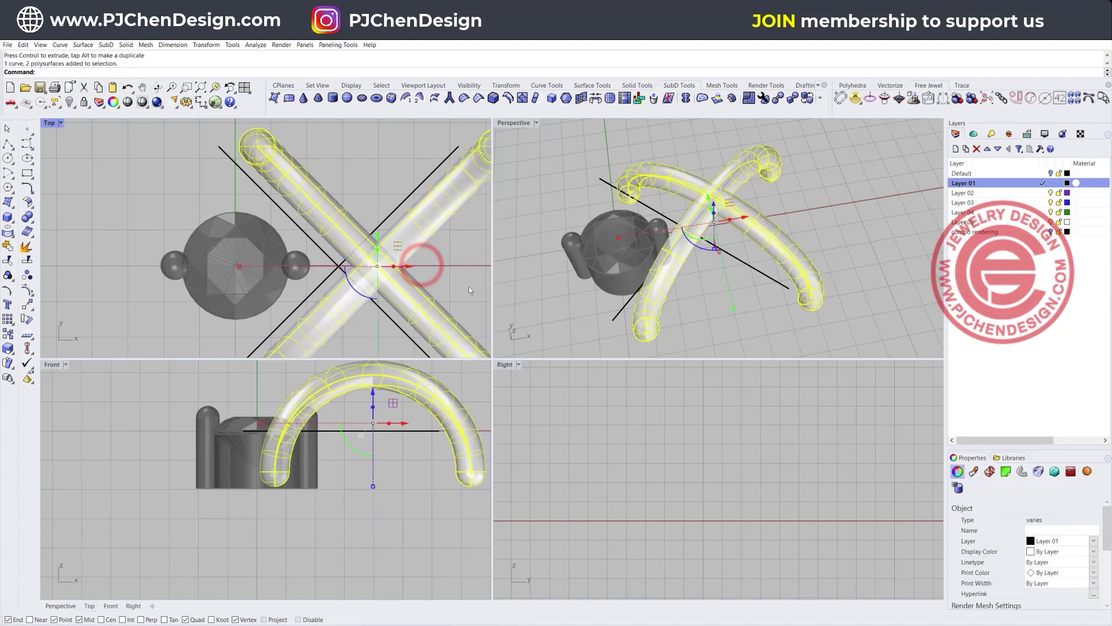
{"action": "key", "text": "Delete"}
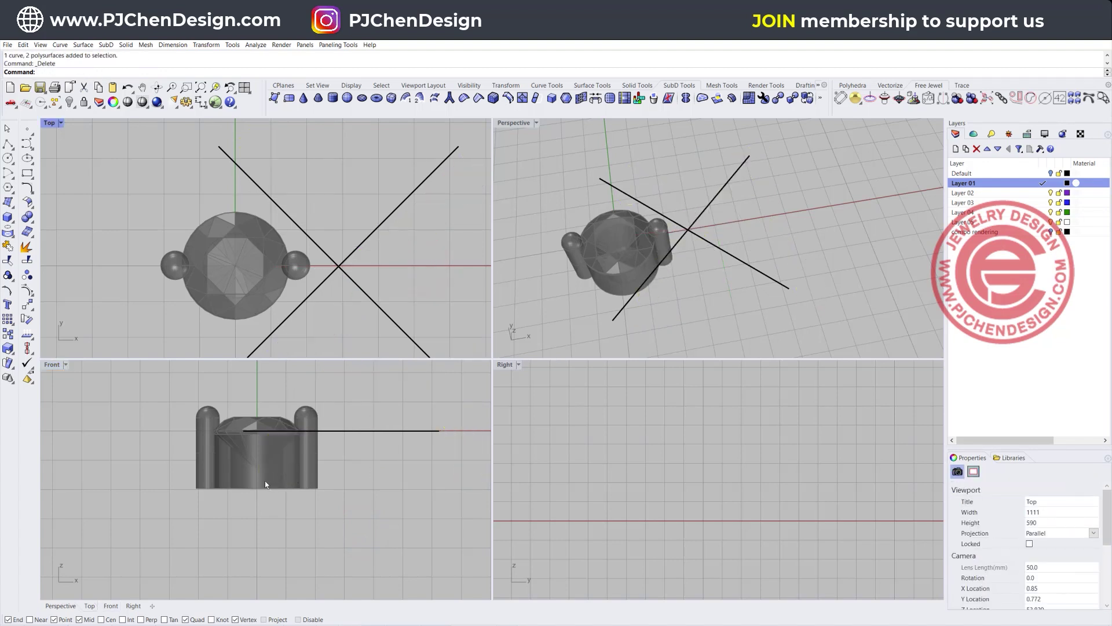
Draw a vertical polyline in the Front view that crosses both construction lines just inside the setting's right prong.
{"action": "left_click", "coordinate": [8, 144]}
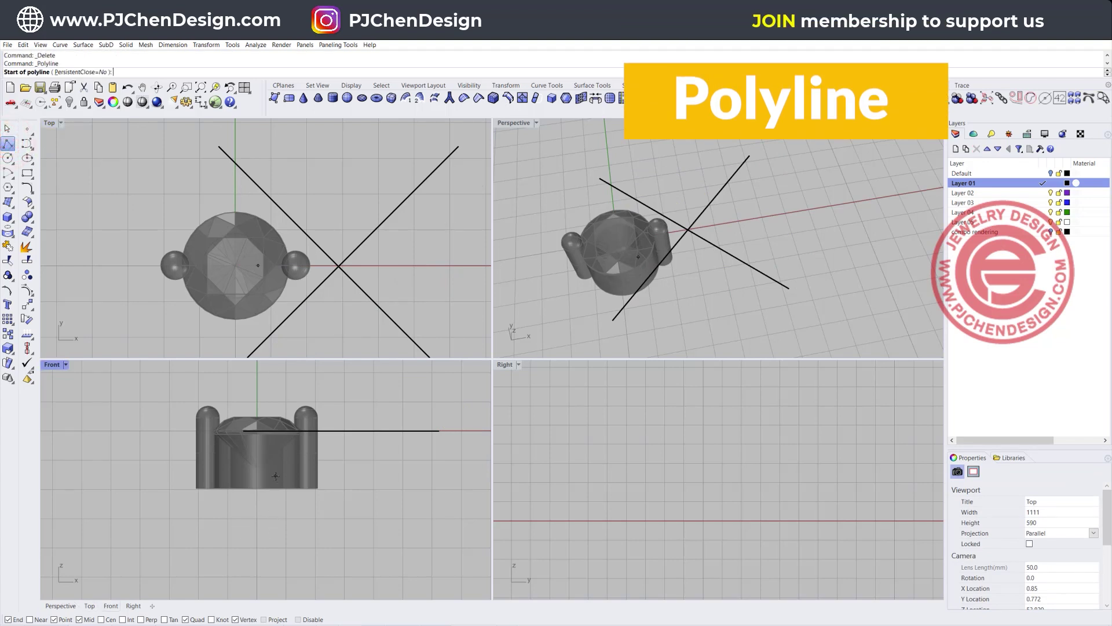
{"action": "scroll", "coordinate": [275, 476], "scroll_direction": "up", "scroll_amount": 5}
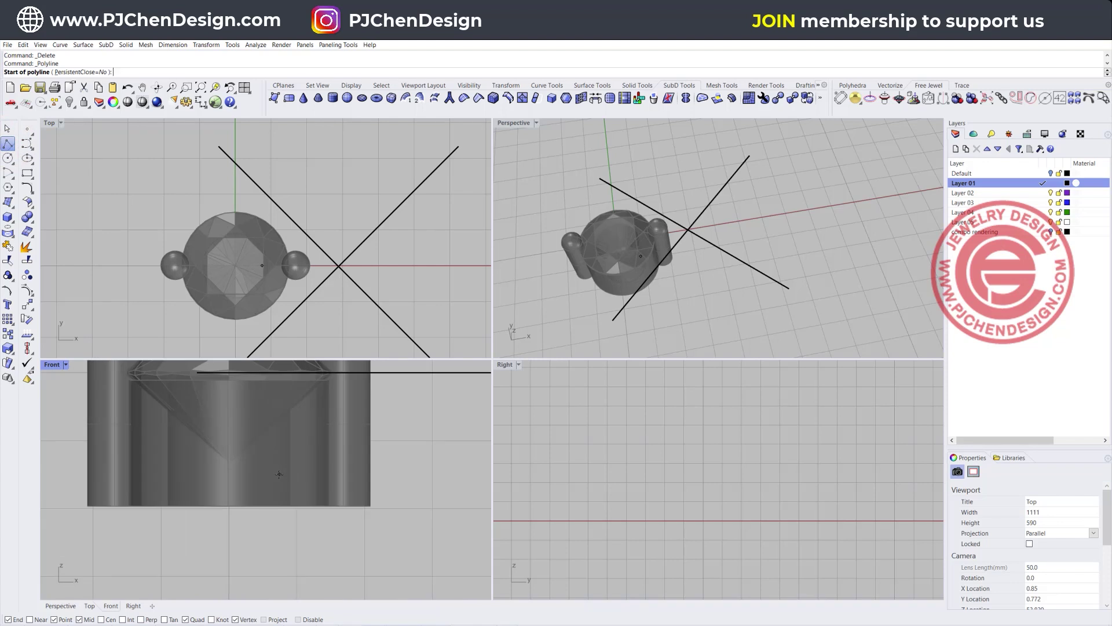
{"action": "left_click", "coordinate": [278, 472]}
{"action": "scroll", "coordinate": [278, 471], "scroll_direction": "down", "scroll_amount": 4}
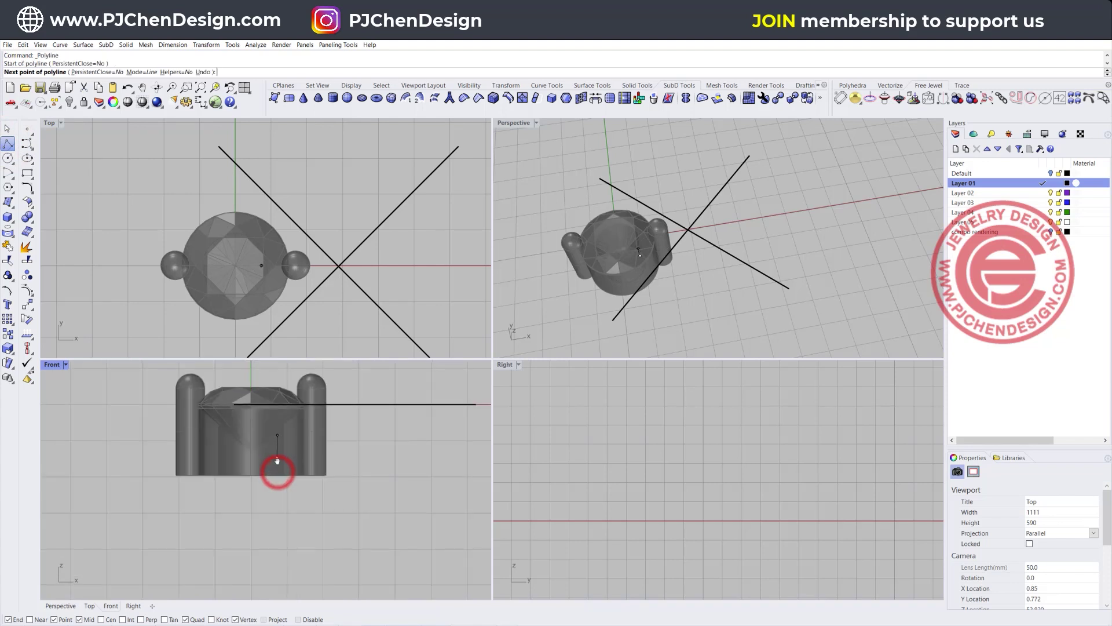
{"action": "left_click", "coordinate": [269, 395]}
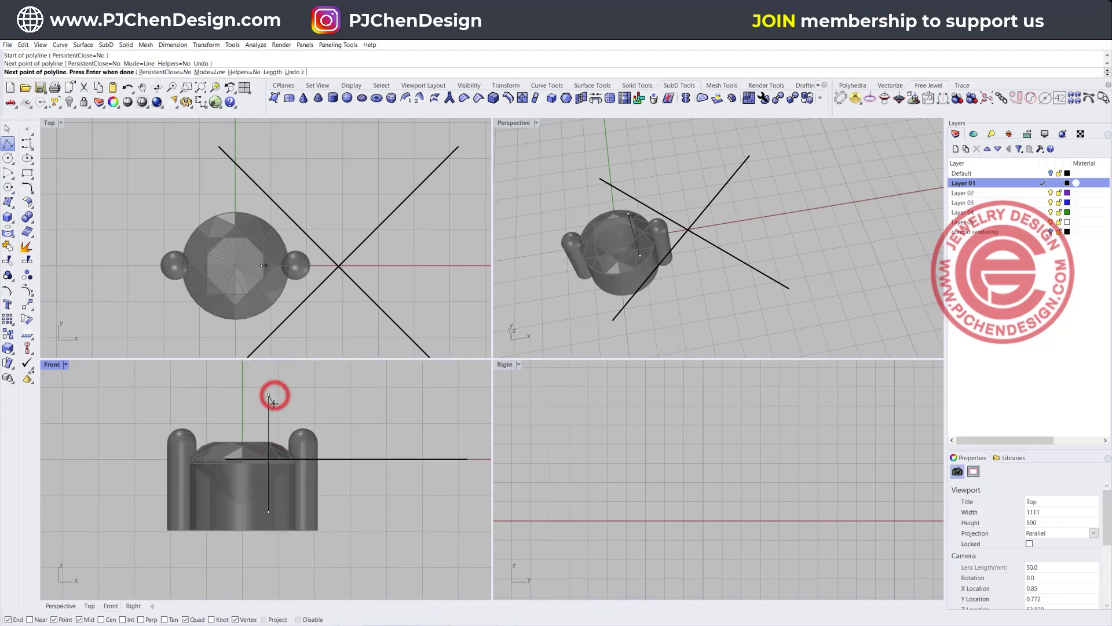
{"action": "right_click", "coordinate": [268, 400]}
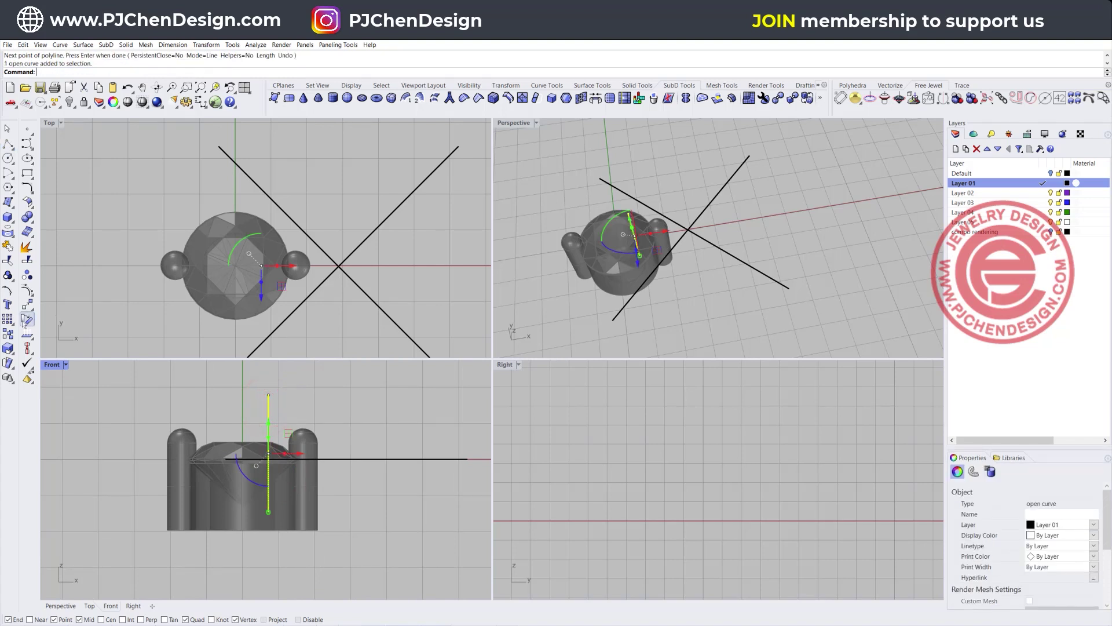
Trim the left ends of both crossing construction lines at the vertical cutting line.
{"action": "left_click", "coordinate": [8, 259]}
{"action": "left_click", "coordinate": [238, 458]}
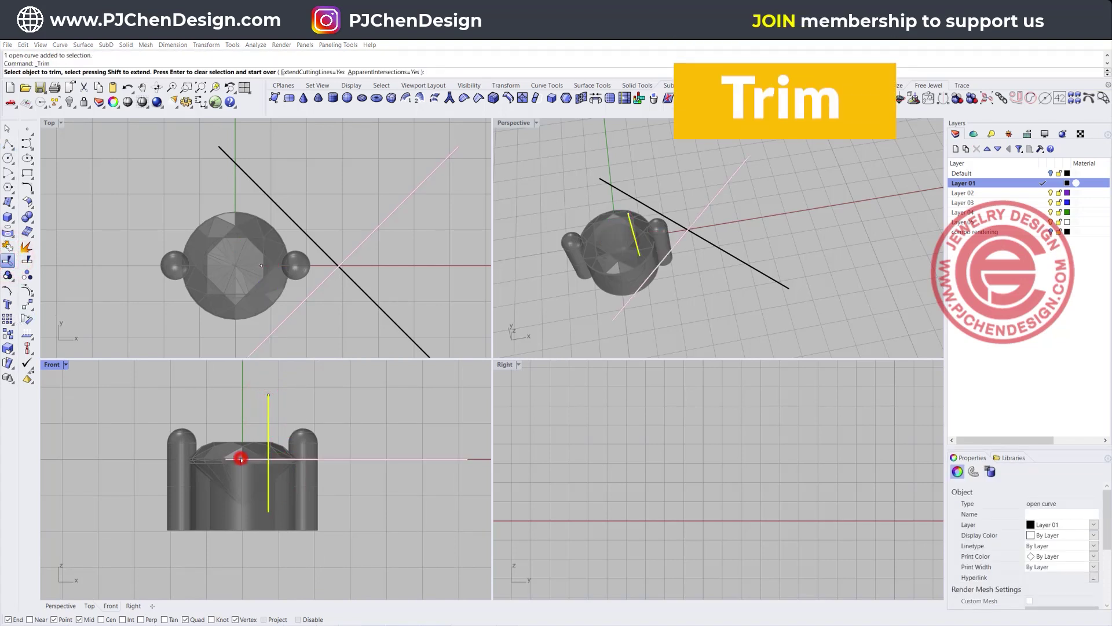
{"action": "left_click", "coordinate": [268, 485]}
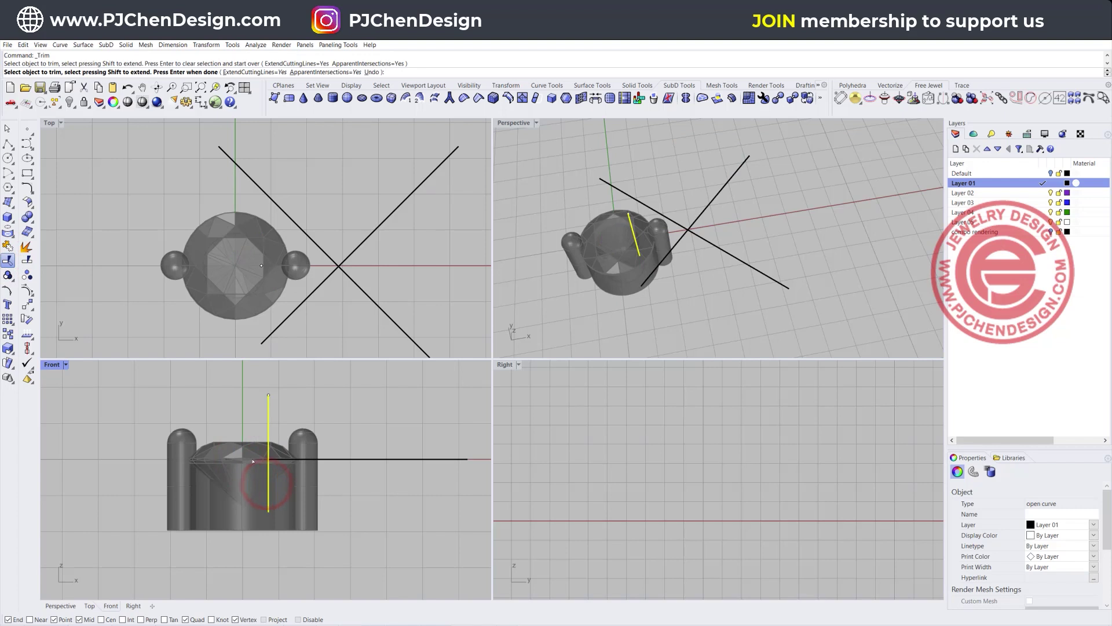
{"action": "left_click", "coordinate": [253, 462]}
{"action": "key", "text": "Return"}
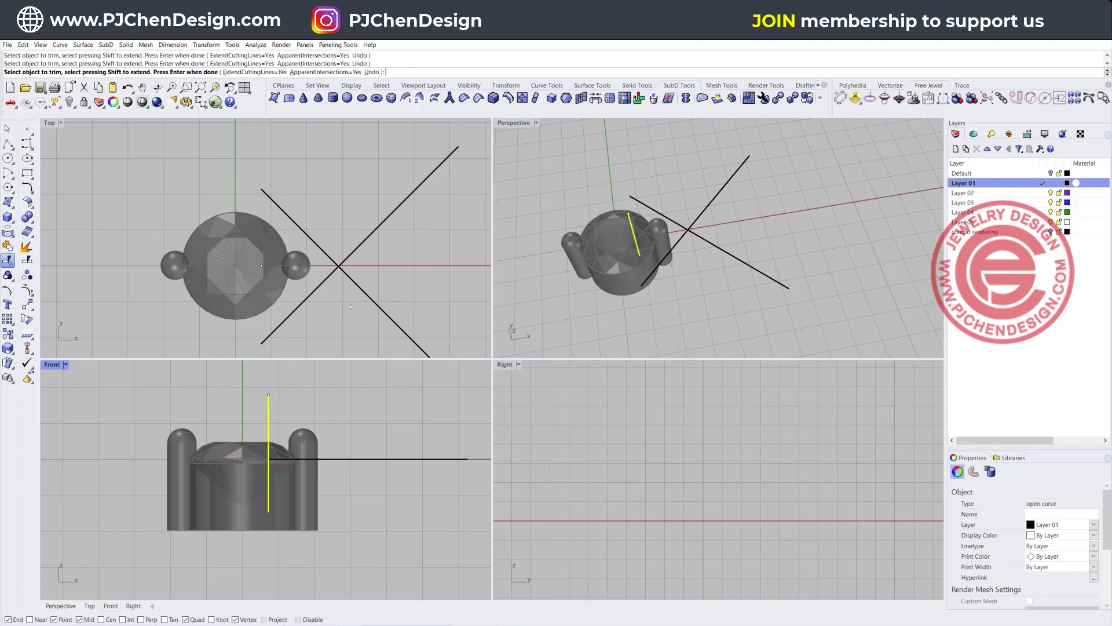
Enable the intersection snap and mirror the vertical cutting line about a vertical axis through the crossing of the two construction lines.
{"action": "left_click", "coordinate": [27, 303]}
{"action": "left_click", "coordinate": [41, 318]}
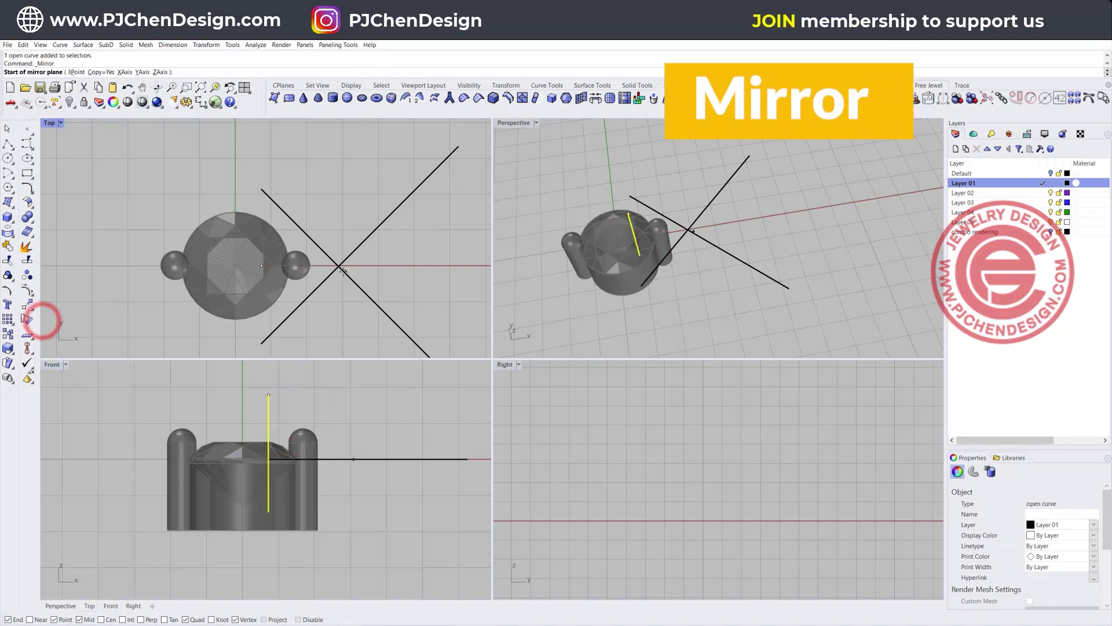
{"action": "left_click", "coordinate": [125, 620]}
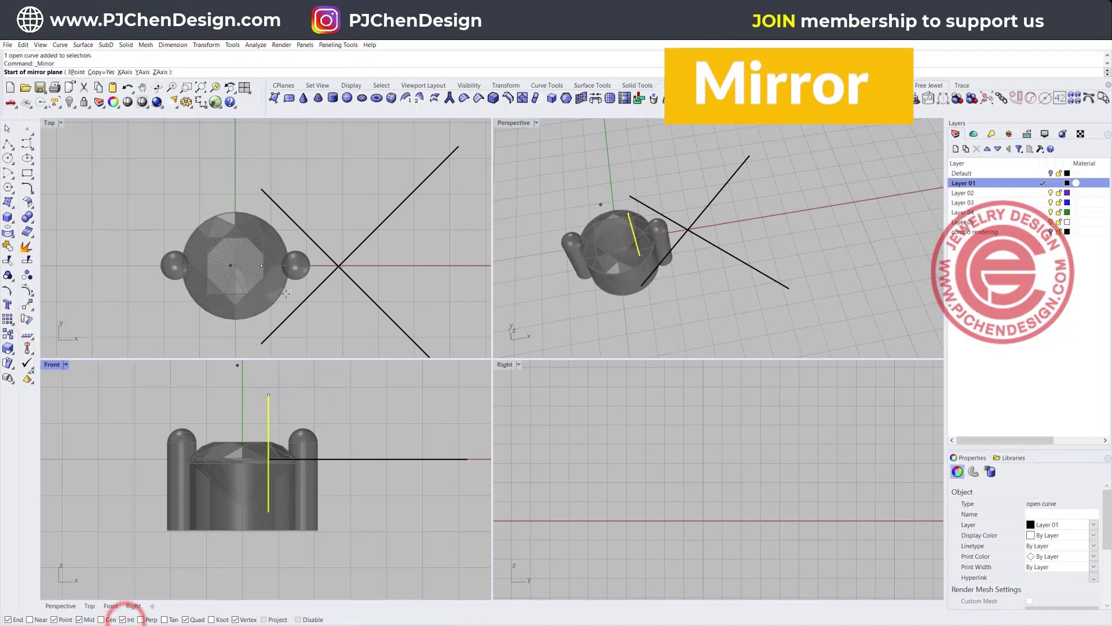
{"action": "left_click", "coordinate": [340, 264]}
{"action": "left_click", "coordinate": [345, 149]}
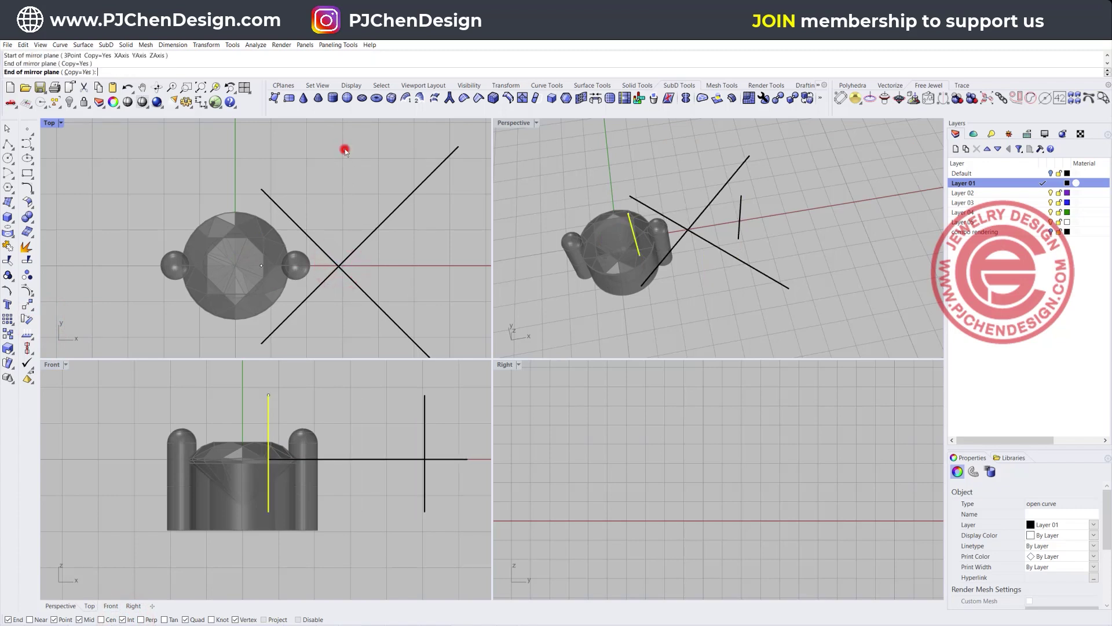
Trim the right ends of both construction lines at the mirrored cutting line.
{"action": "left_click", "coordinate": [425, 416]}
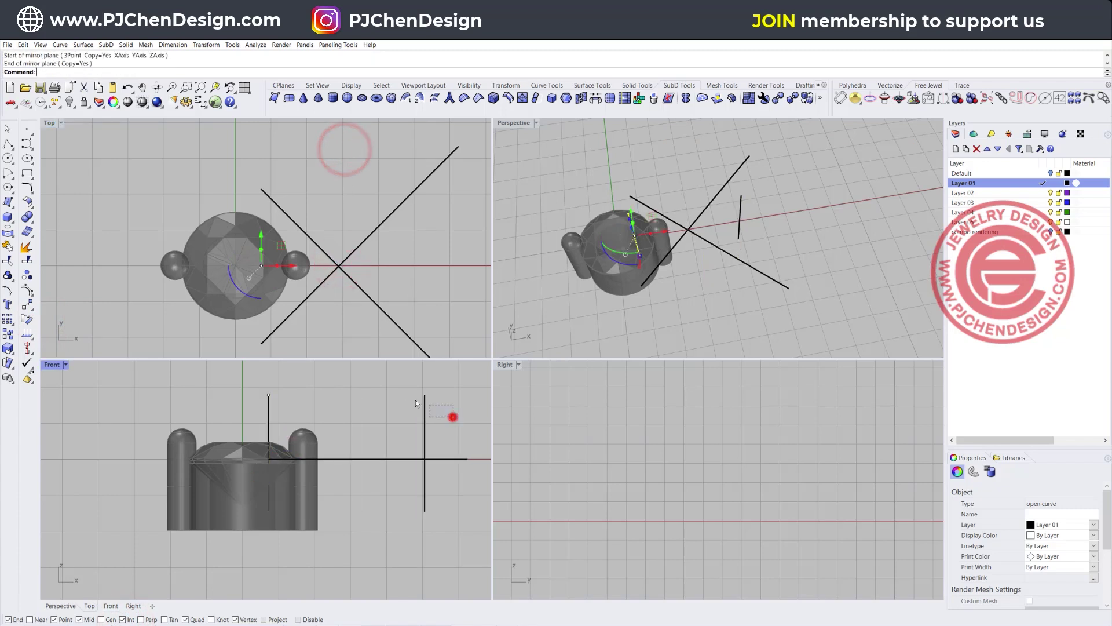
{"action": "left_click", "coordinate": [8, 259]}
{"action": "left_click", "coordinate": [450, 460]}
{"action": "left_click", "coordinate": [449, 459]}
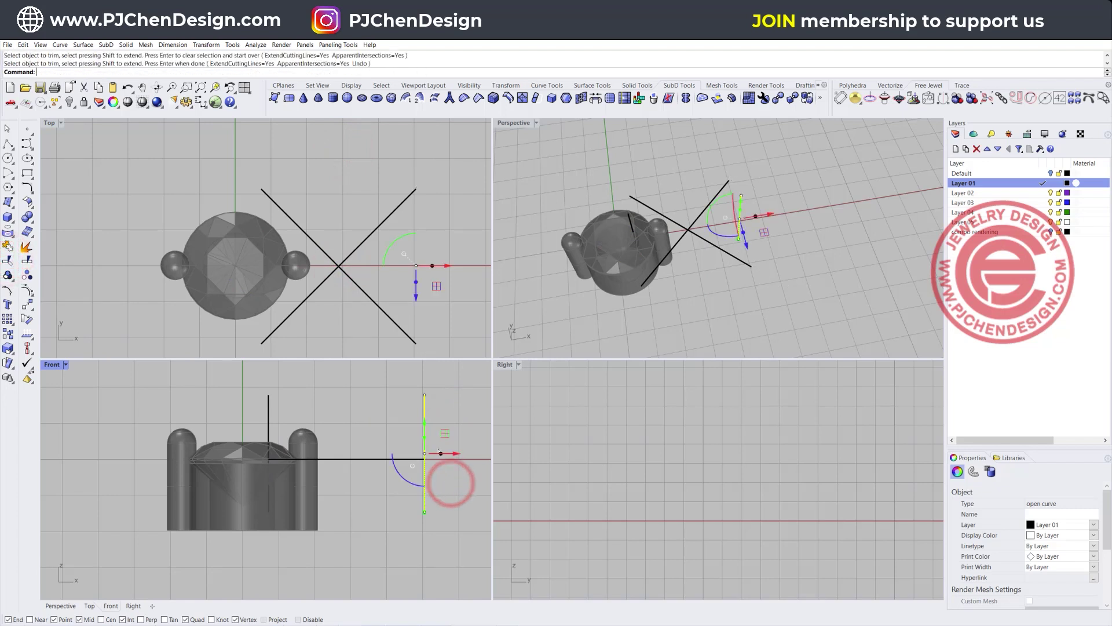
{"action": "key", "text": "Return"}
Delete both vertical cutting lines, keeping the shortened construction cross.
{"action": "left_click_drag", "start_coordinate": [396, 398], "coordinate": [395, 397]}
{"action": "key", "text": "Delete"}
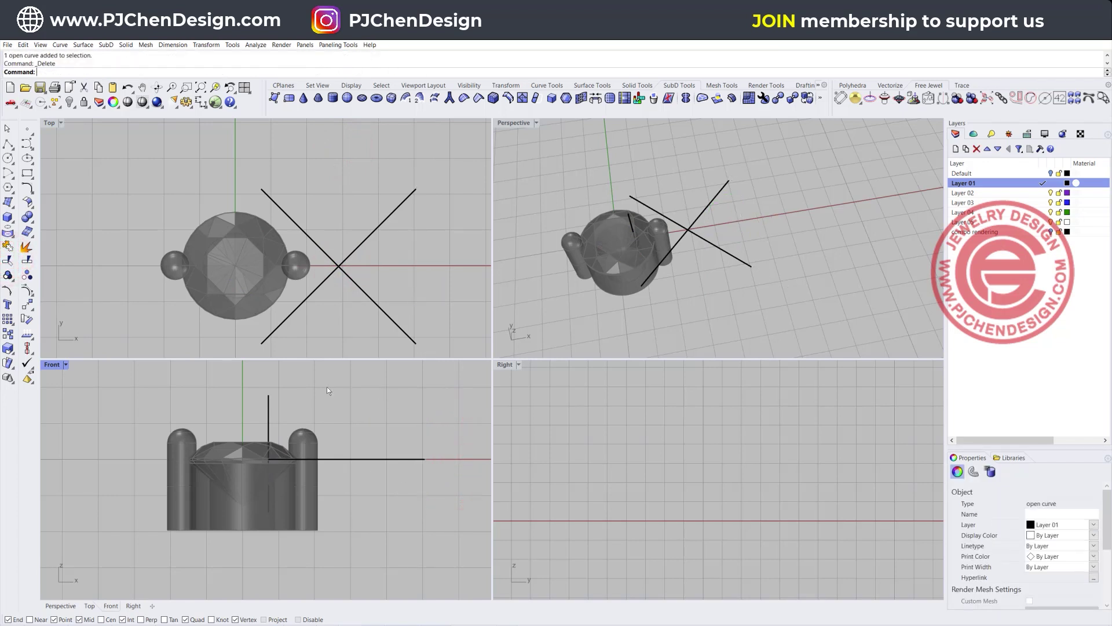
{"action": "left_click_drag", "start_coordinate": [295, 397], "coordinate": [242, 374]}
{"action": "key", "text": "Delete"}
Draw an upright arc between the ends of the descending diagonal, setting its start direction vertically in the Front view.
{"action": "left_click", "coordinate": [391, 317]}
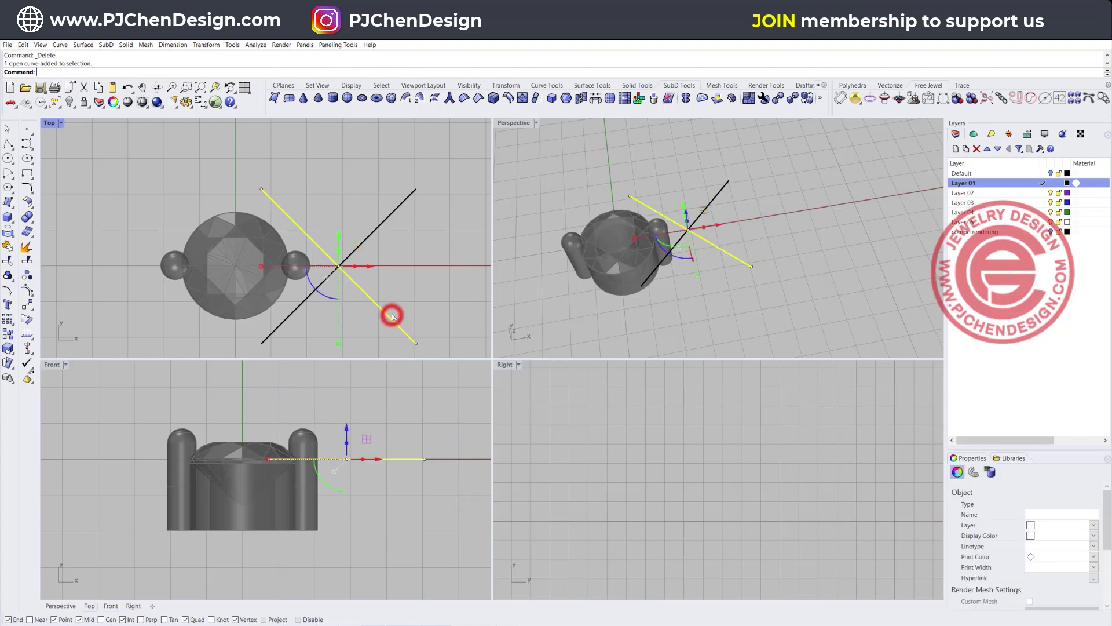
{"action": "right_click_drag", "start_coordinate": [298, 243], "coordinate": [273, 210]}
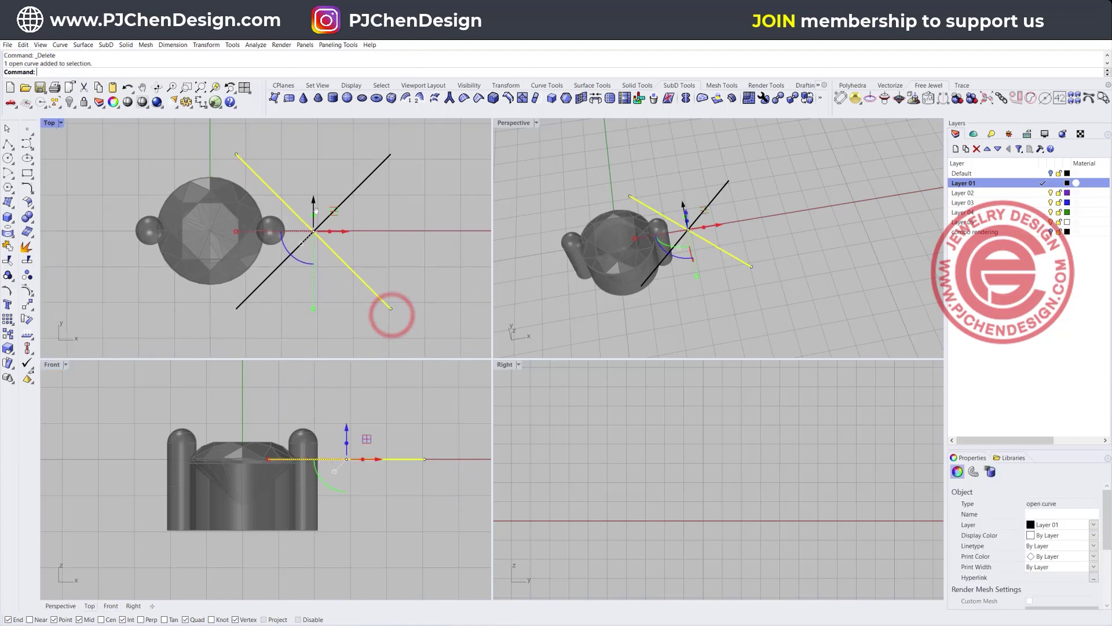
{"action": "left_click", "coordinate": [14, 219]}
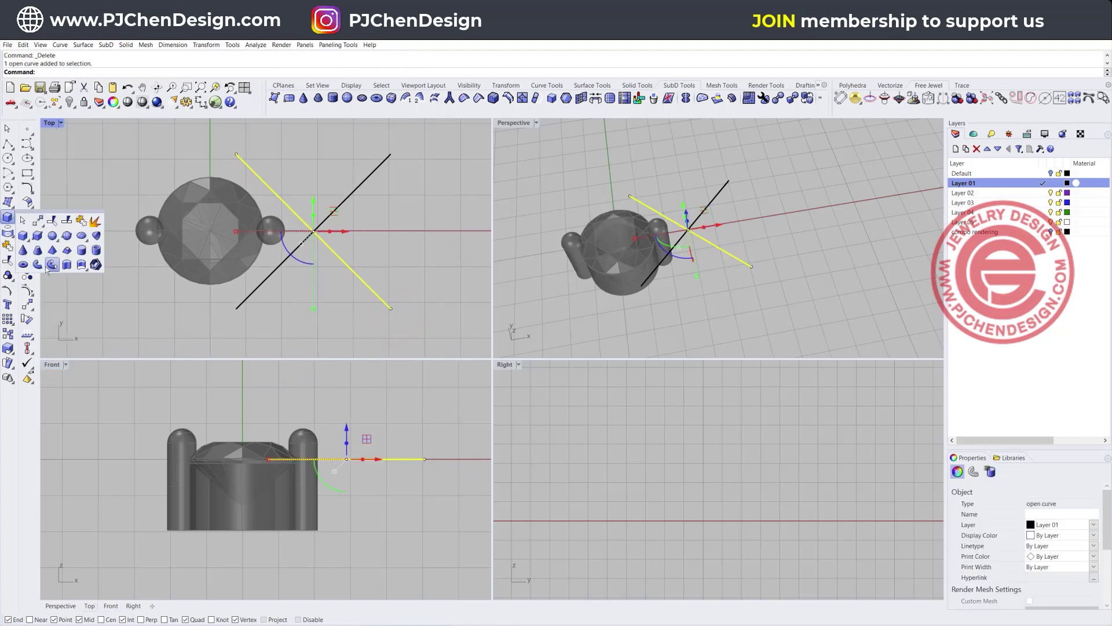
{"action": "left_click", "coordinate": [8, 173]}
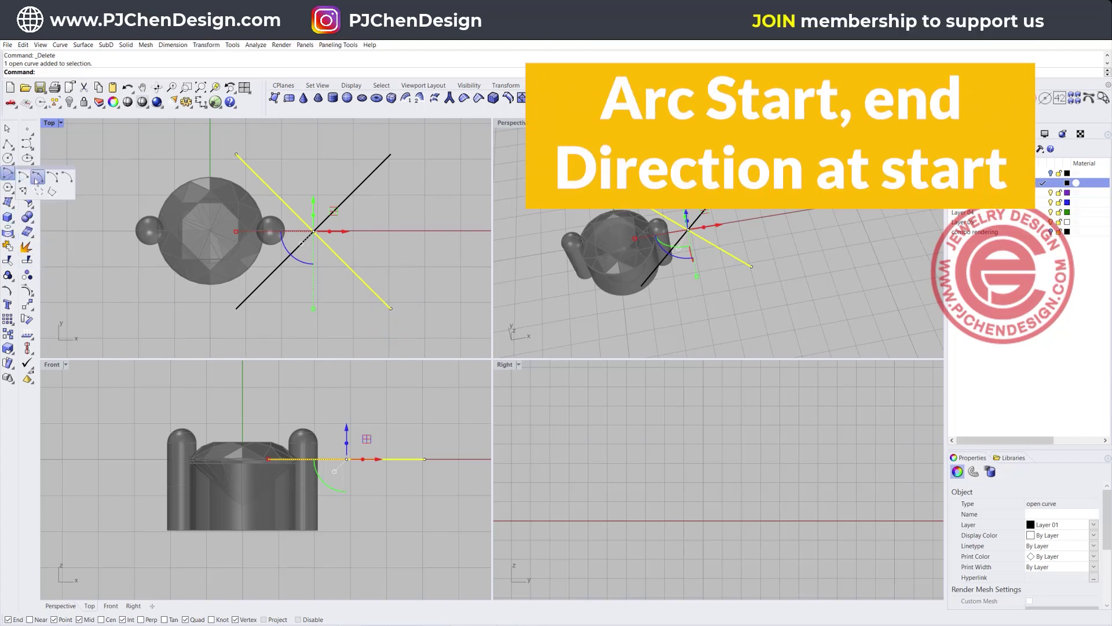
{"action": "left_click", "coordinate": [51, 179]}
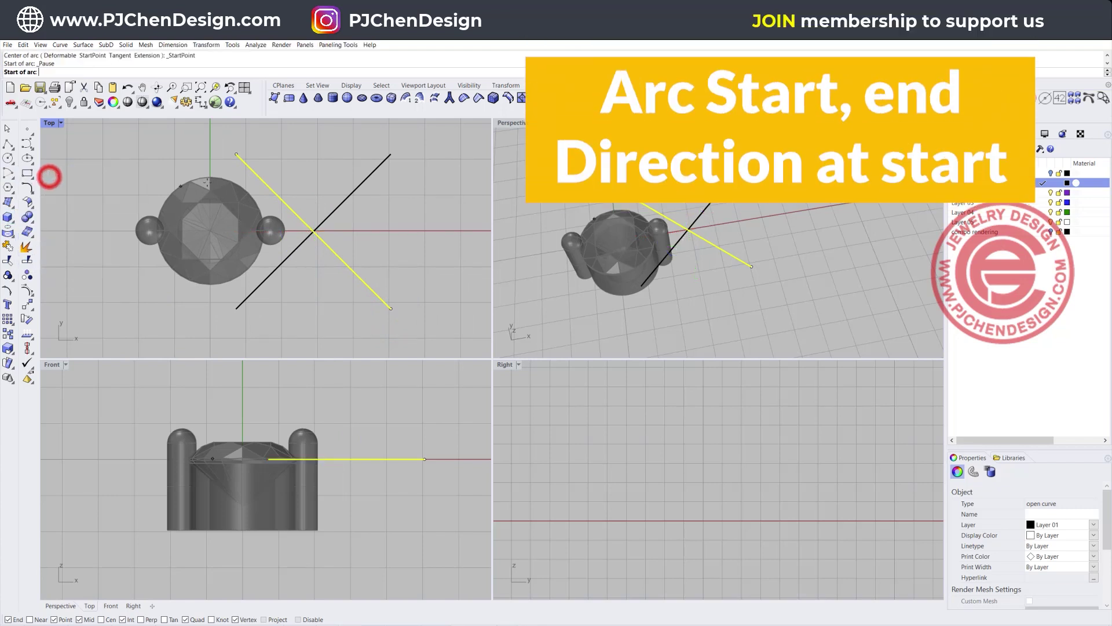
{"action": "left_click", "coordinate": [235, 153]}
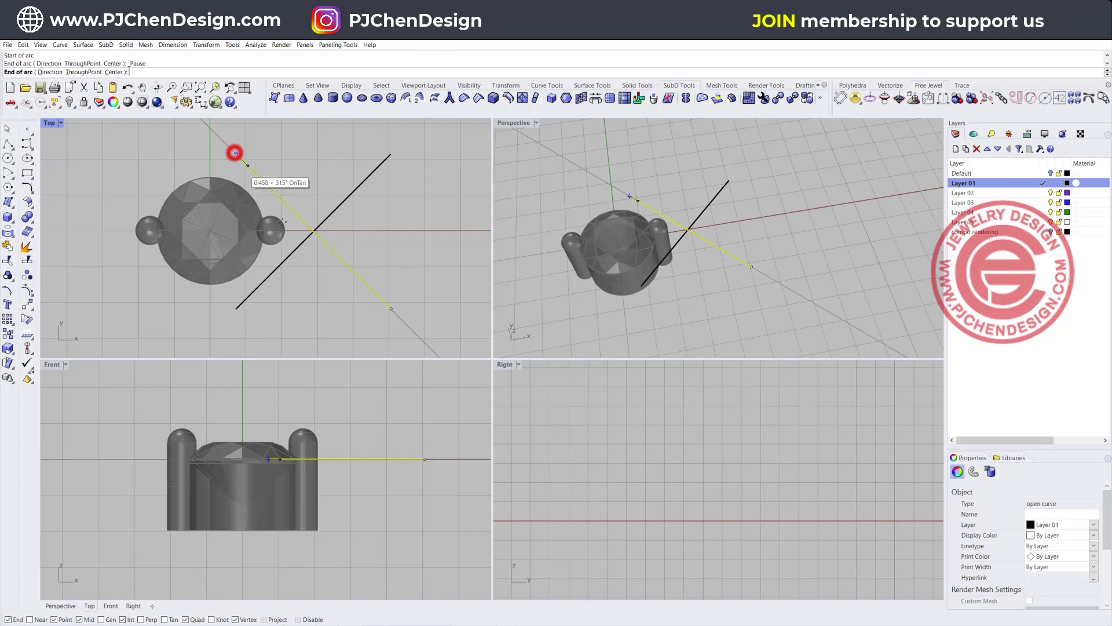
{"action": "left_click", "coordinate": [391, 308]}
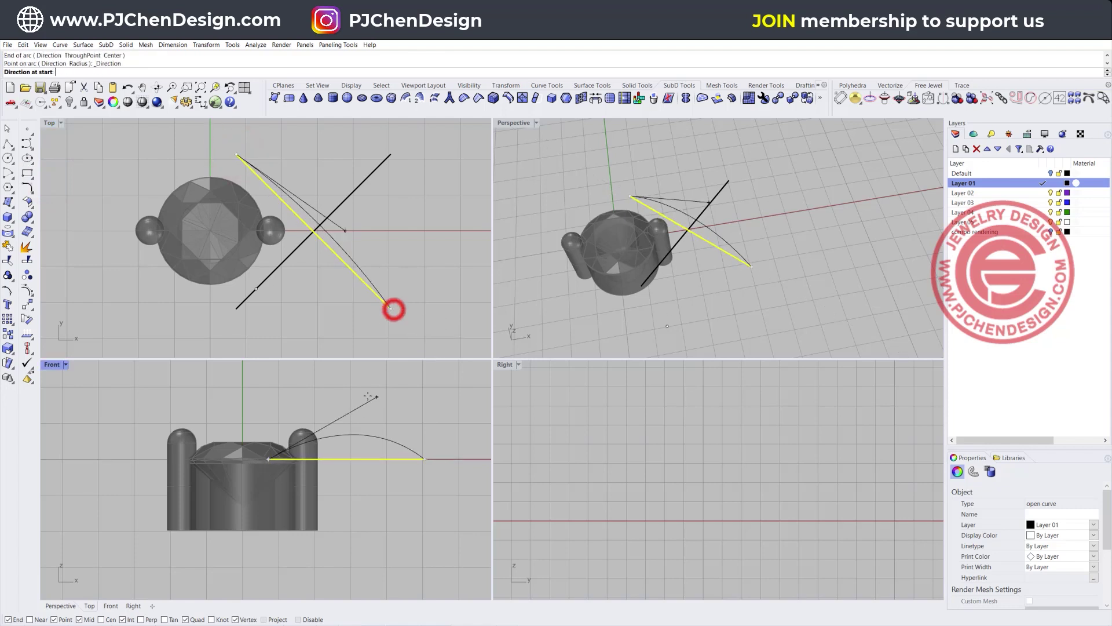
{"action": "left_click", "coordinate": [285, 373]}
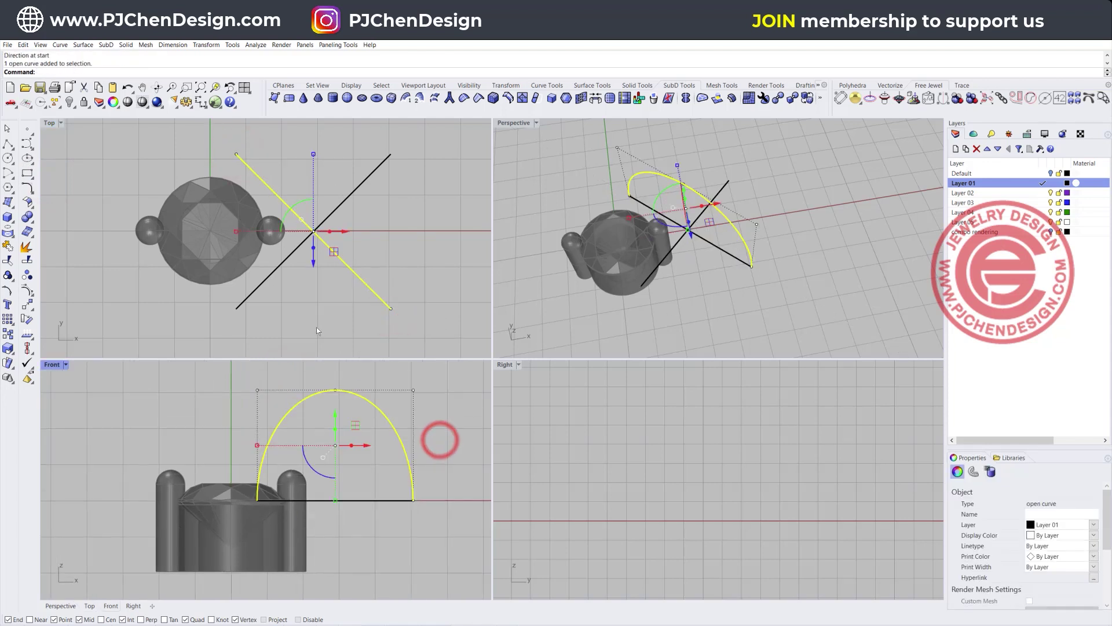
Create a round-capped pipe with radius 0.5 at both ends along the upright arc.
{"action": "left_click", "coordinate": [10, 220]}
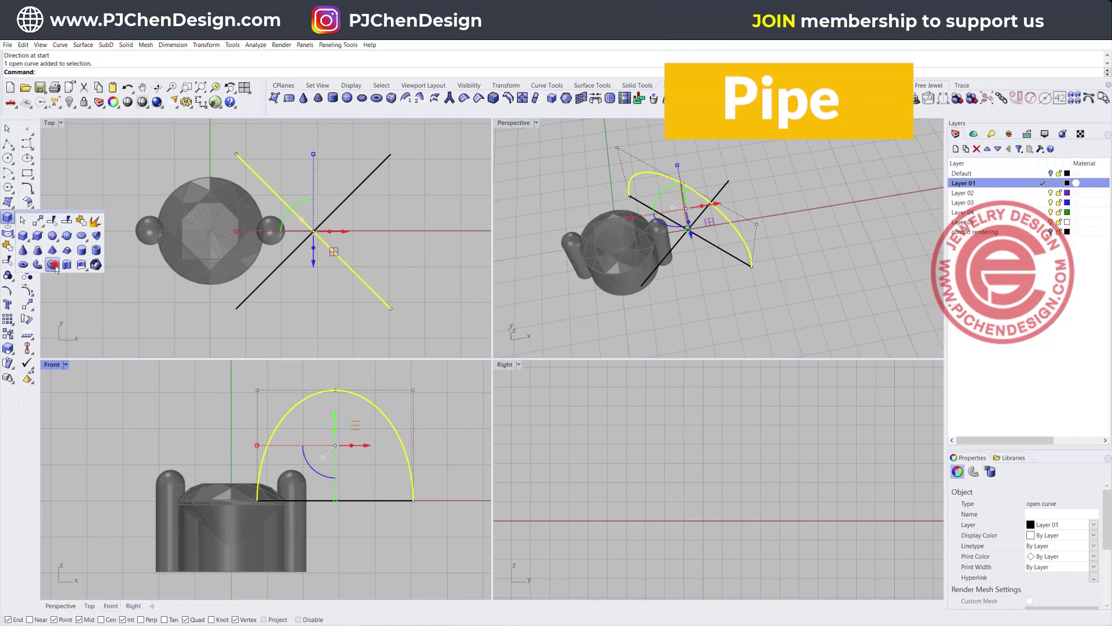
{"action": "left_click", "coordinate": [52, 265]}
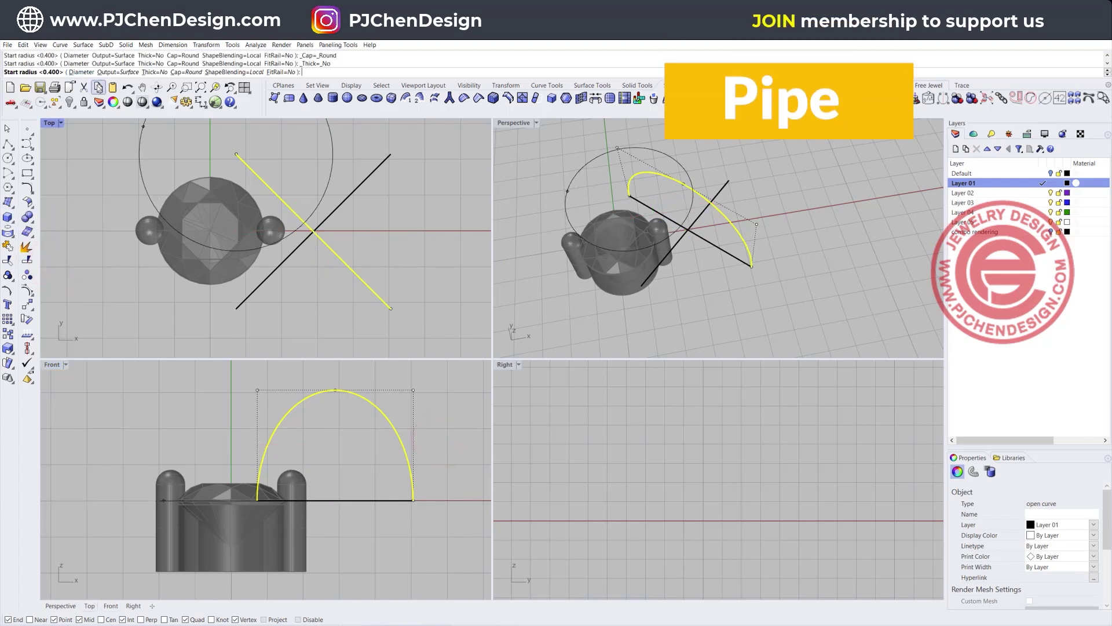
{"action": "type", "text": "0.5"}
{"action": "key", "text": "Return"}
{"action": "key", "text": "Return"}
{"action": "key", "text": "Return"}
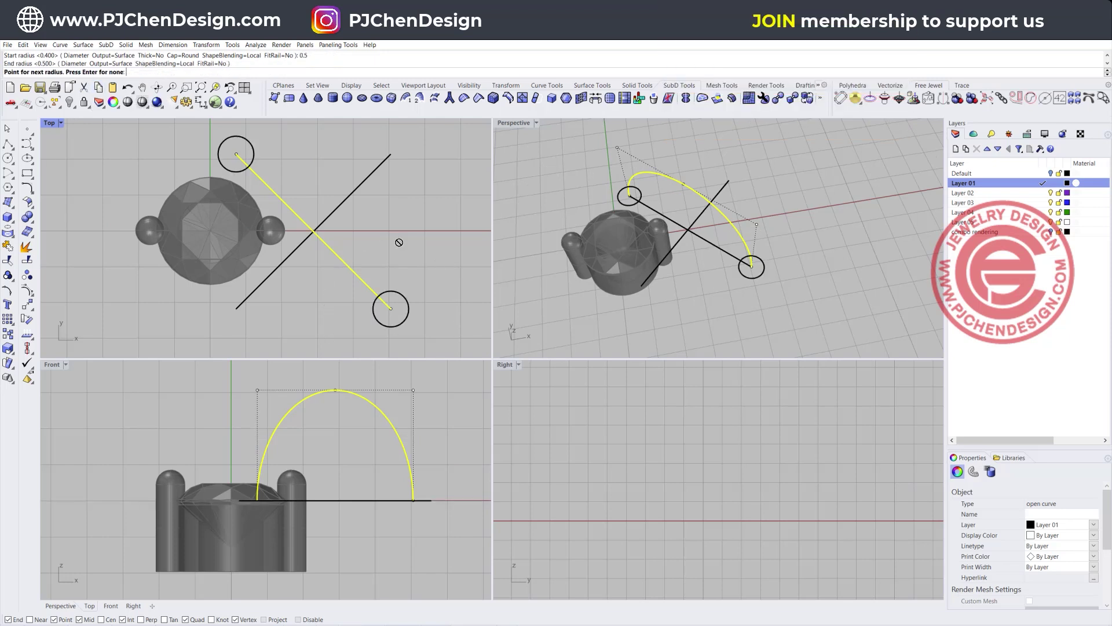
{"action": "left_click", "coordinate": [415, 218]}
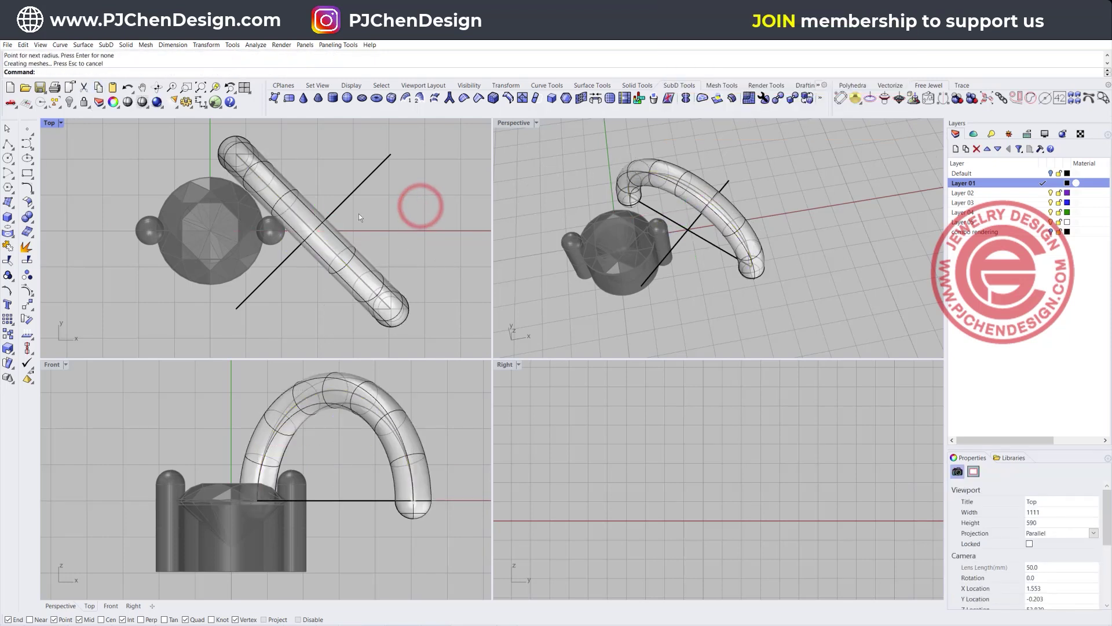
Rotate a duplicate of the arched pipe in the Top view onto the other diagonal to form an X.
{"action": "left_click", "coordinate": [334, 232]}
{"action": "left_click_drag", "start_coordinate": [298, 255], "coordinate": [389, 242]}
{"action": "key", "text": "alt"}
{"action": "left_click", "coordinate": [447, 278]}
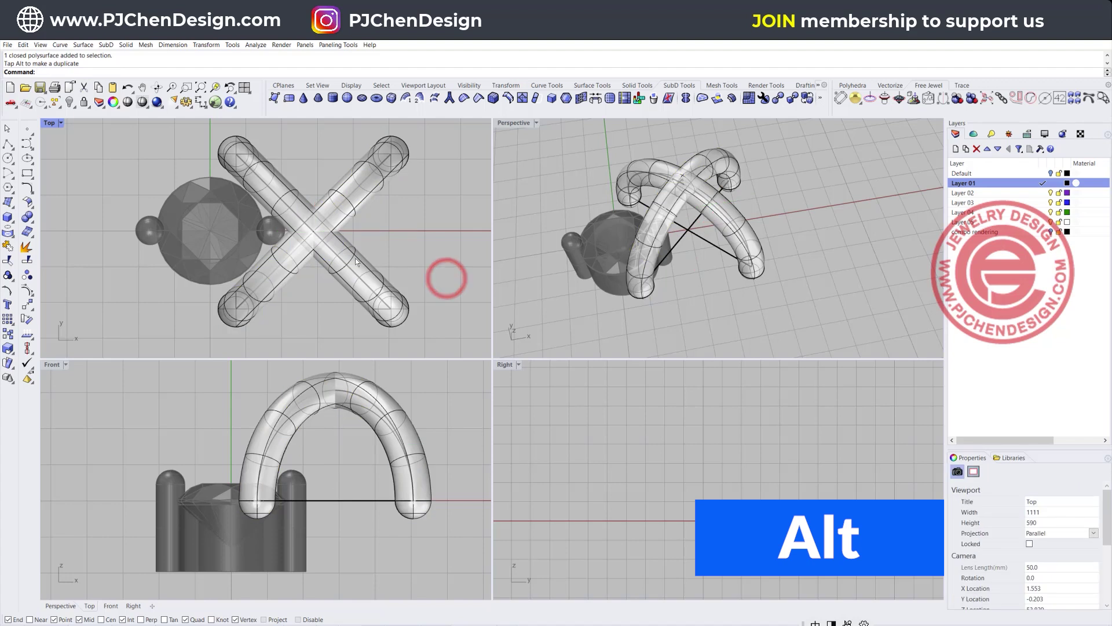
Move both arched pipes and their arc down in the Front view until the rounded ends are level with the setting's base.
{"action": "left_click", "coordinate": [513, 211]}
{"action": "left_click_drag", "start_coordinate": [477, 437], "coordinate": [325, 394]}
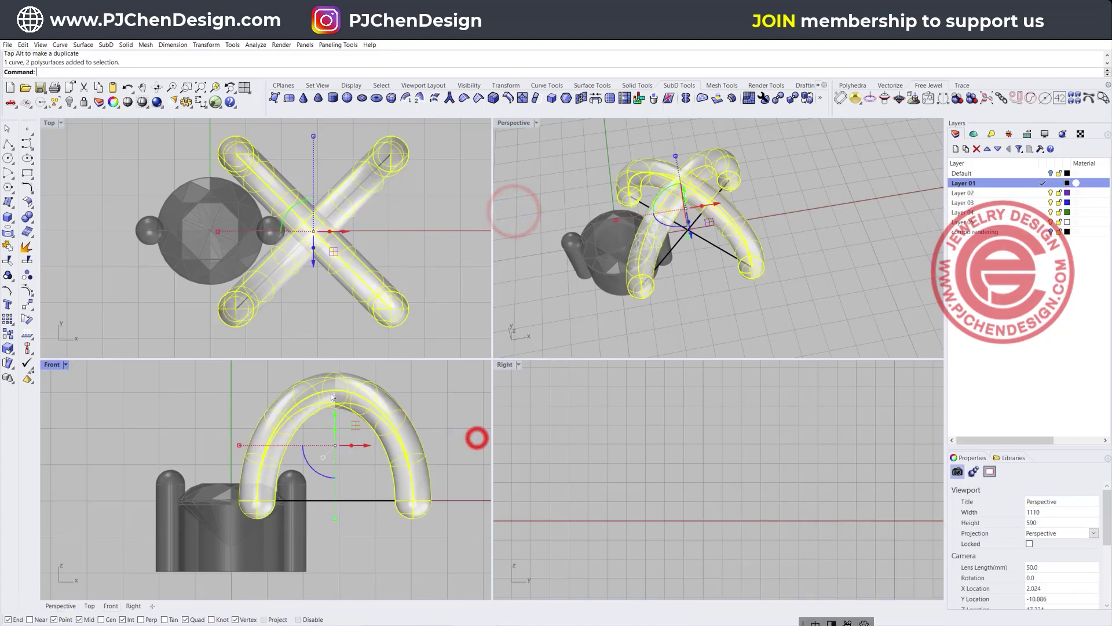
{"action": "right_click_drag", "start_coordinate": [325, 394], "coordinate": [270, 381]}
{"action": "left_click_drag", "start_coordinate": [277, 399], "coordinate": [300, 453]}
{"action": "left_click", "coordinate": [397, 417]}
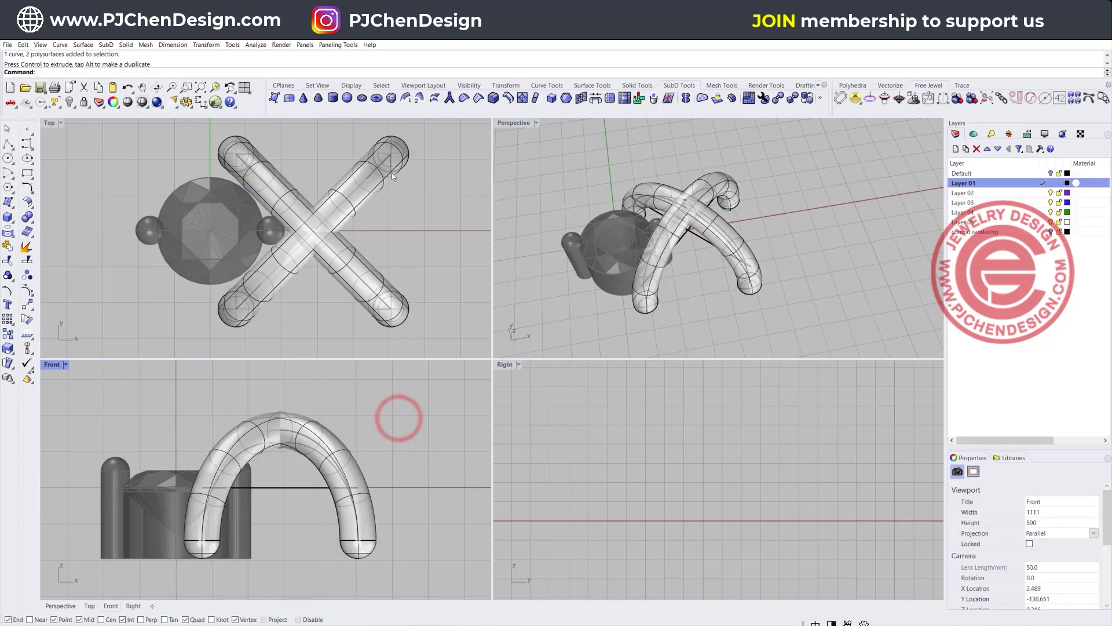
Add a solid cylinder of diameter 0.35 from the front-left pipe end to the back-left pipe end, passing through the tube setting.
{"action": "right_click_drag", "start_coordinate": [701, 289], "coordinate": [812, 268]}
{"action": "scroll", "coordinate": [686, 242], "scroll_direction": "up", "scroll_amount": 5}
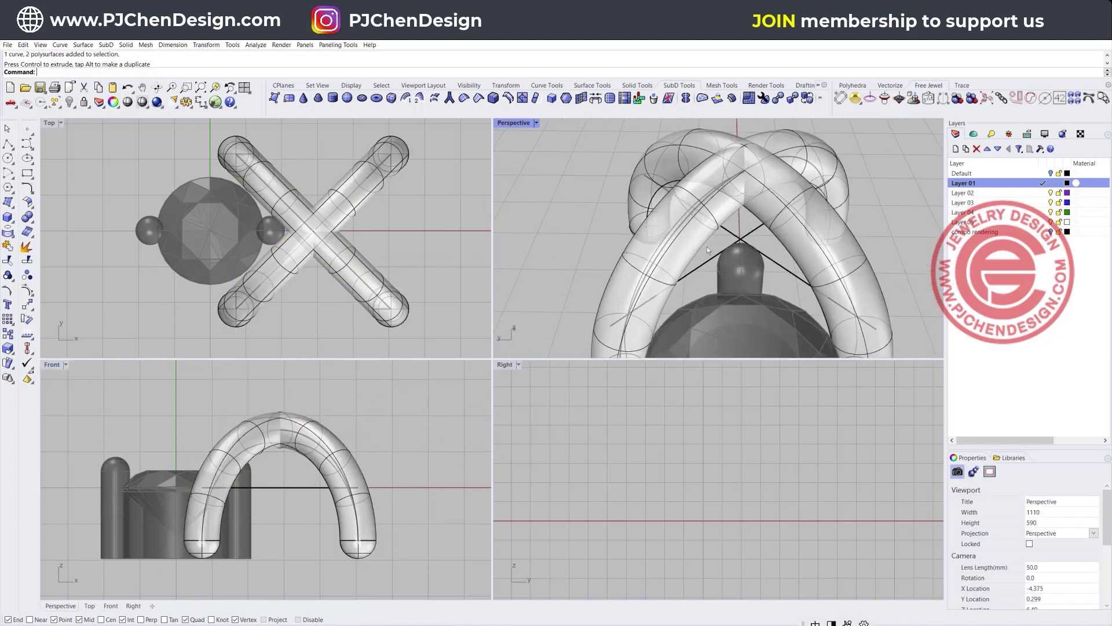
{"action": "right_click_drag", "start_coordinate": [712, 342], "coordinate": [636, 283]}
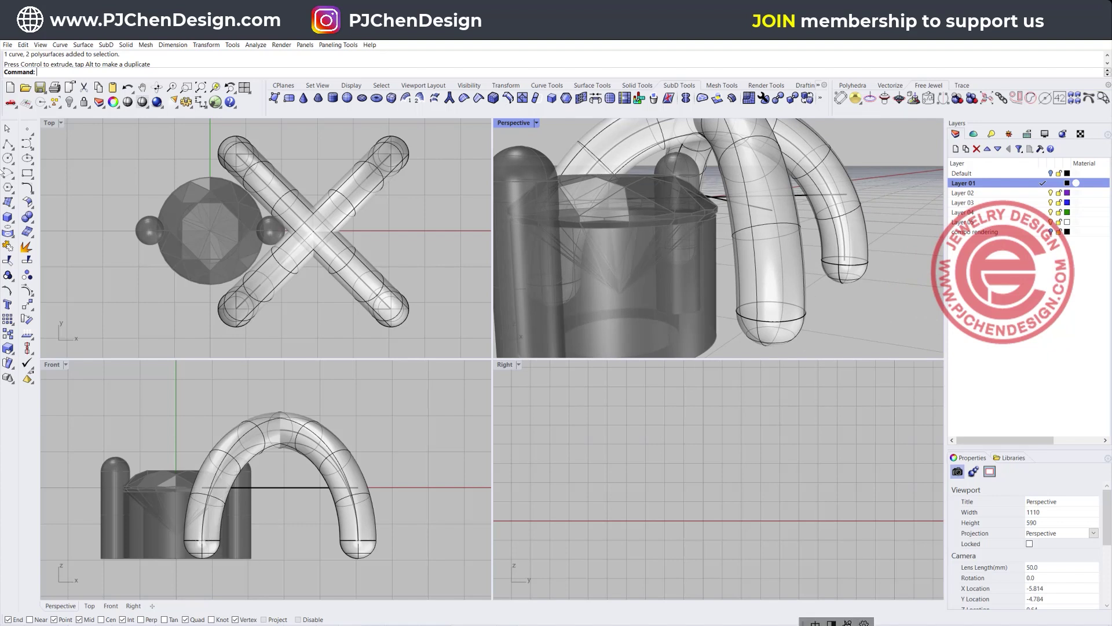
{"action": "left_click", "coordinate": [9, 218]}
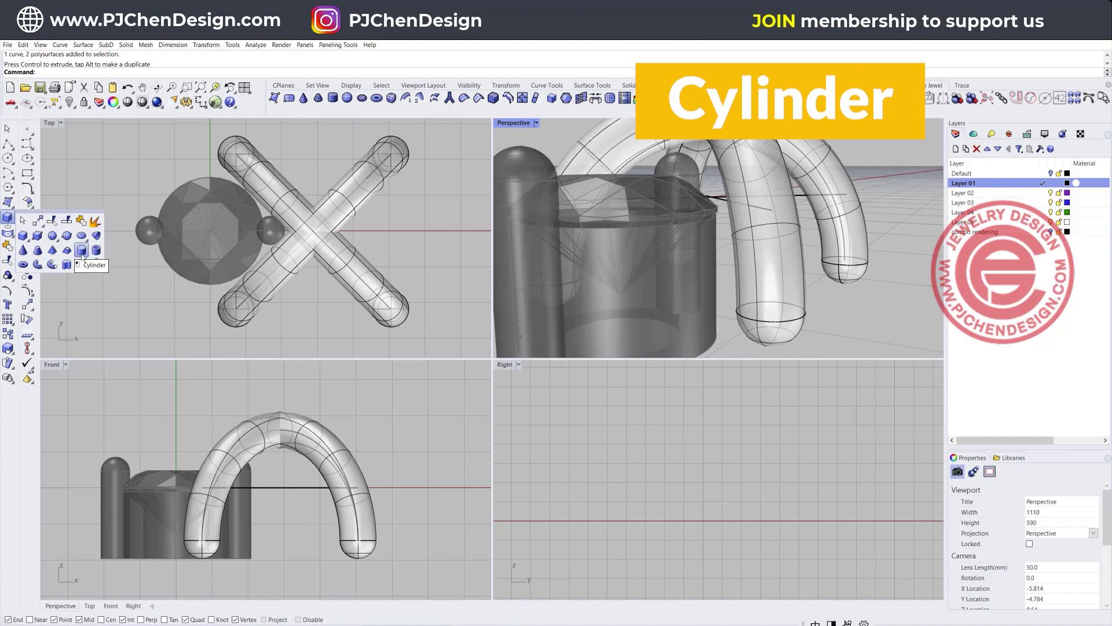
{"action": "left_click", "coordinate": [81, 251]}
{"action": "scroll", "coordinate": [202, 537], "scroll_direction": "up", "scroll_amount": 5}
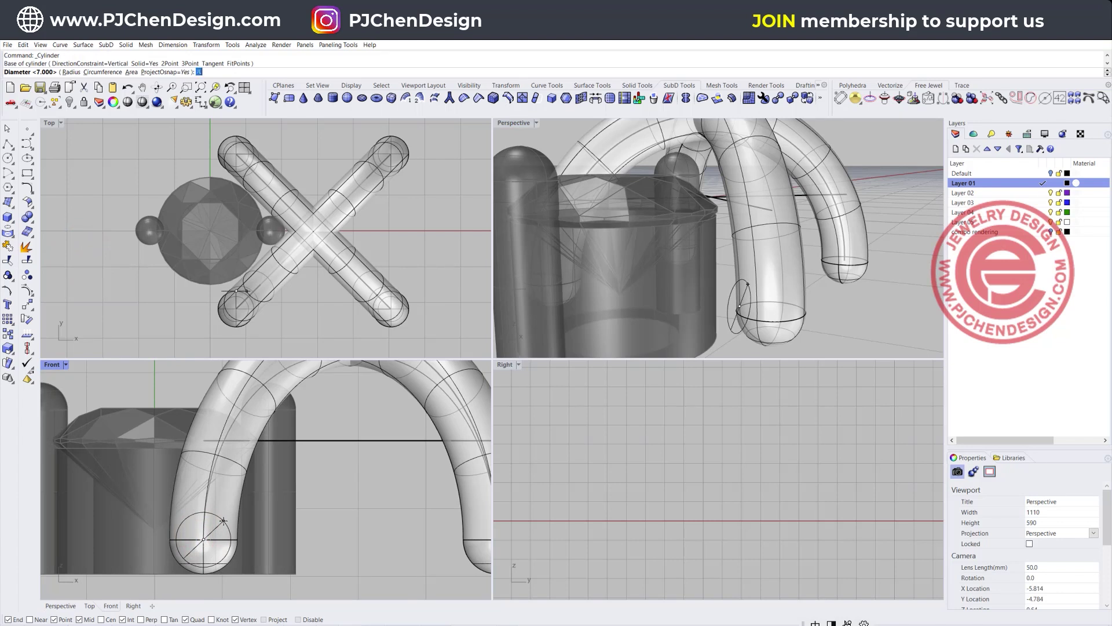
{"action": "type", "text": "0.35"}
{"action": "key", "text": "Return"}
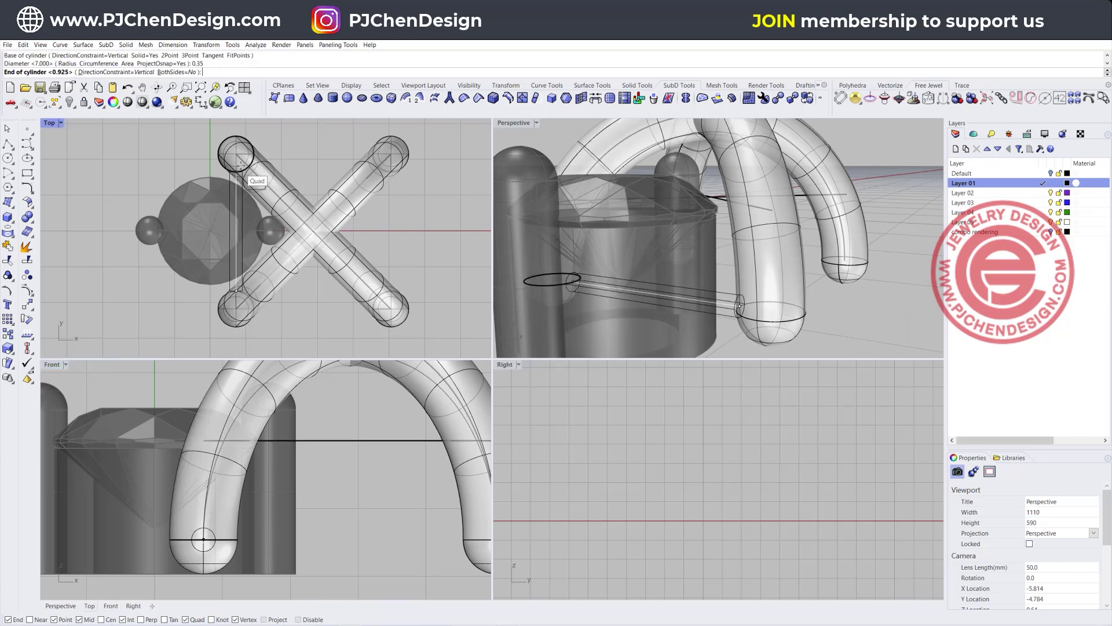
{"action": "left_click", "coordinate": [237, 148]}
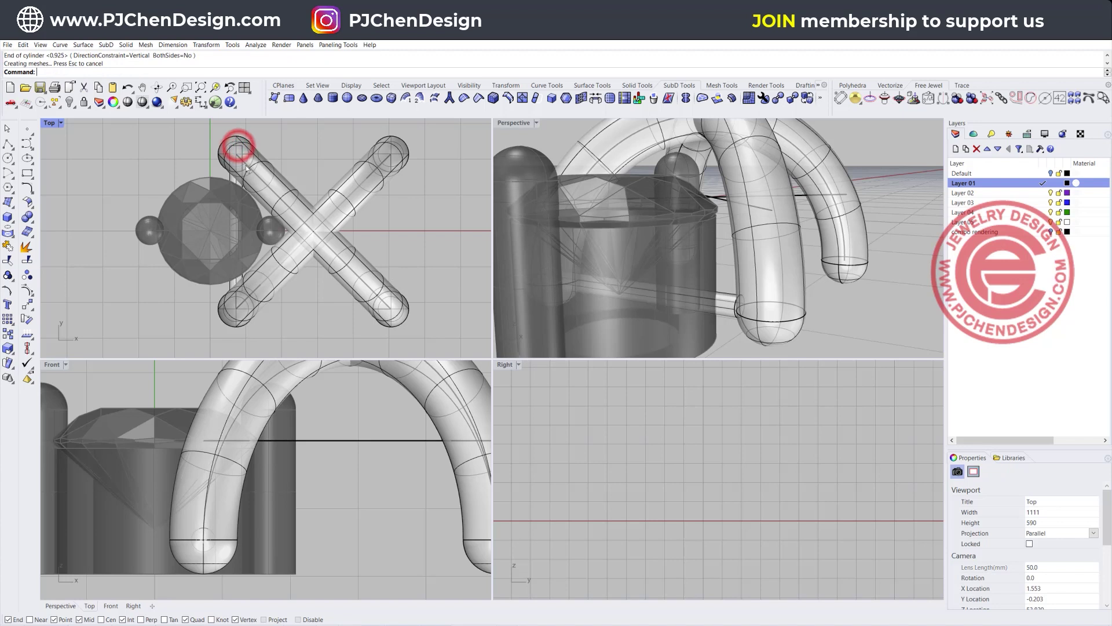
Align the cross pin by horizontal centers at 0 so it is centred on the X axis in the Top view.
{"action": "left_click", "coordinate": [238, 165]}
{"action": "left_click", "coordinate": [237, 168]}
{"action": "left_click", "coordinate": [236, 174]}
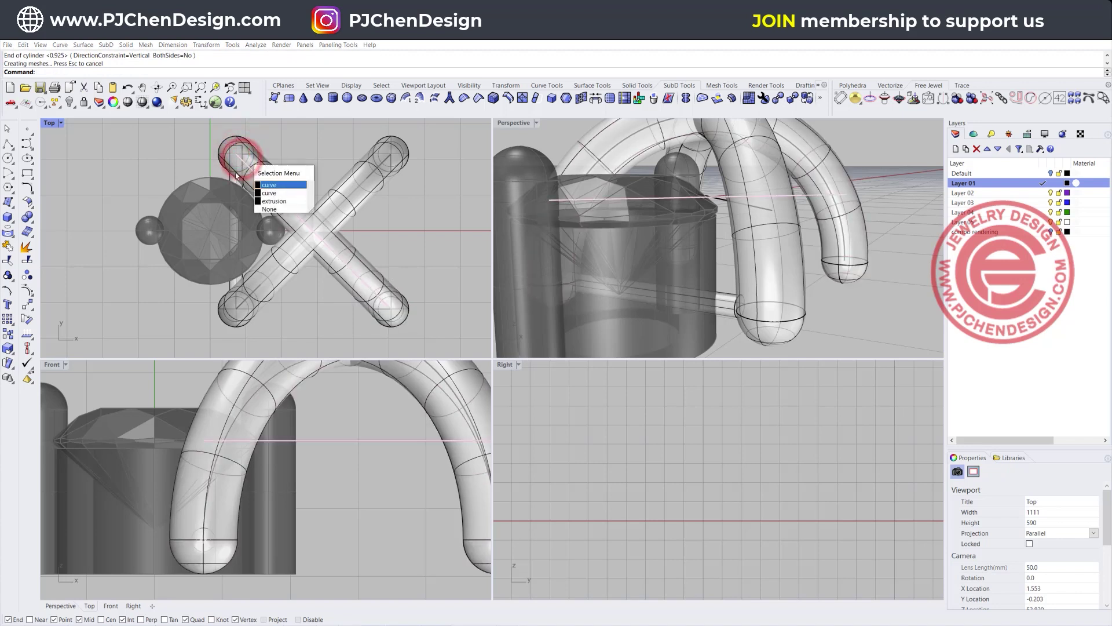
{"action": "left_click", "coordinate": [274, 201]}
{"action": "left_click", "coordinate": [27, 347]}
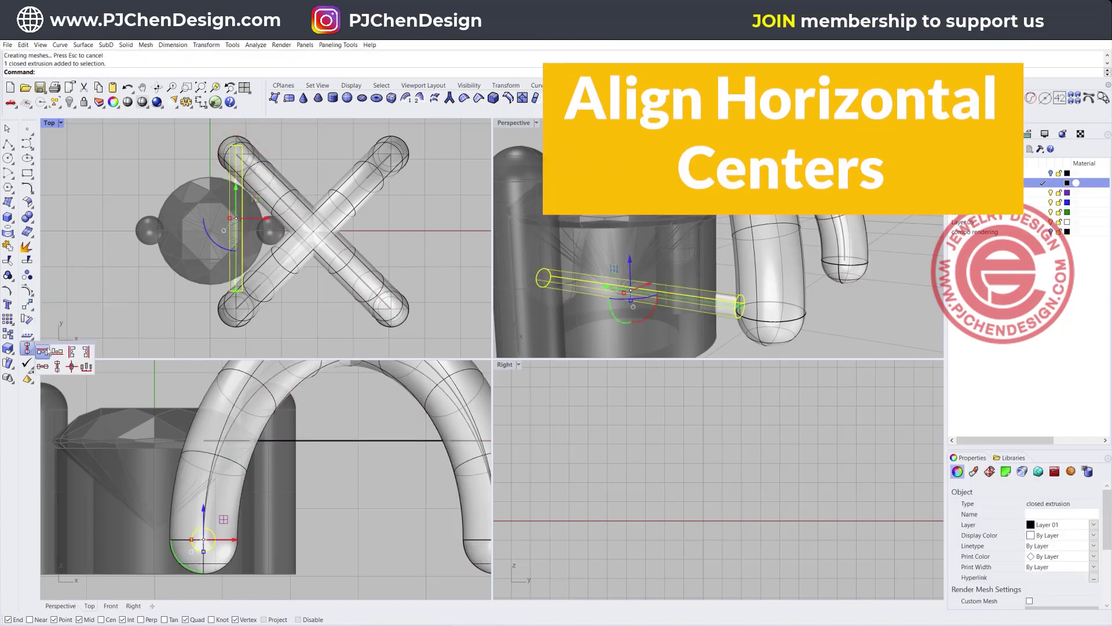
{"action": "left_click", "coordinate": [42, 366]}
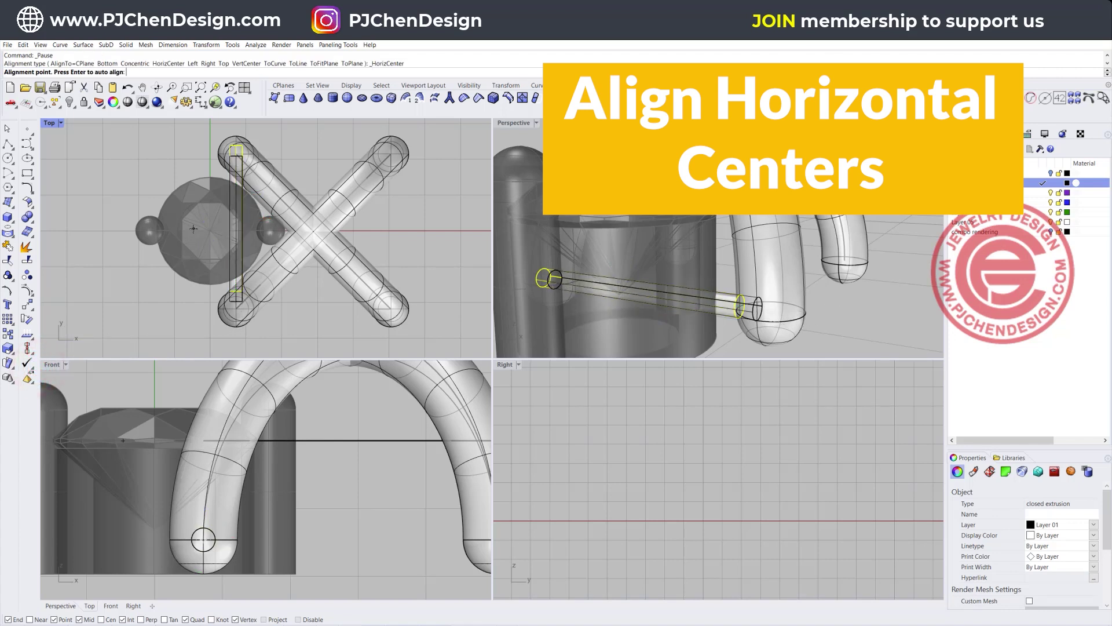
{"action": "key", "text": "Return"}
{"action": "left_click", "coordinate": [114, 309]}
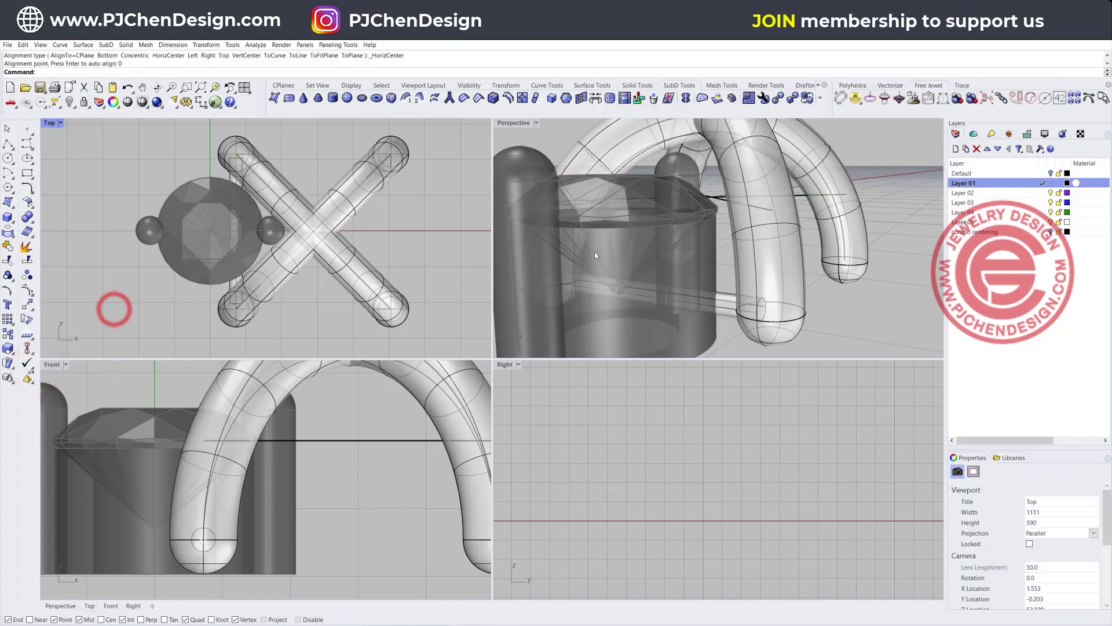
Unlock the locked gem and two-prong tube setting.
{"action": "scroll", "coordinate": [645, 257], "scroll_direction": "down", "scroll_amount": 5}
{"action": "right_click_drag", "start_coordinate": [681, 300], "coordinate": [654, 284]}
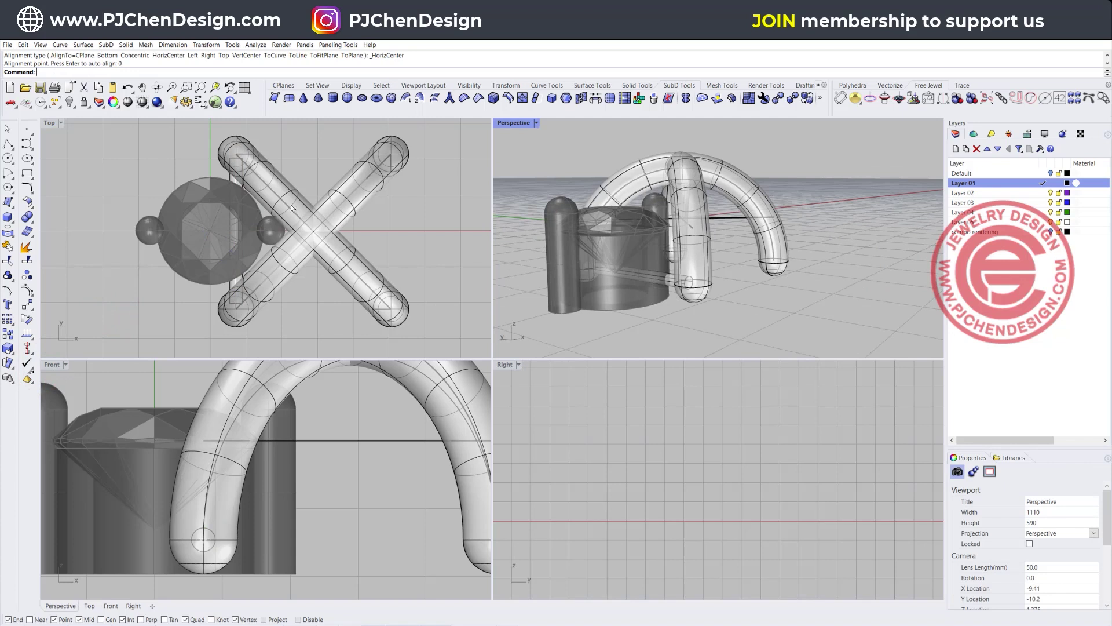
{"action": "right_click", "coordinate": [85, 102]}
{"action": "left_click", "coordinate": [173, 153]}
Mirror a copy of the grouped gem and setting across a vertical plane through the X link's centre.
{"action": "left_click_drag", "start_coordinate": [180, 302], "coordinate": [137, 235]}
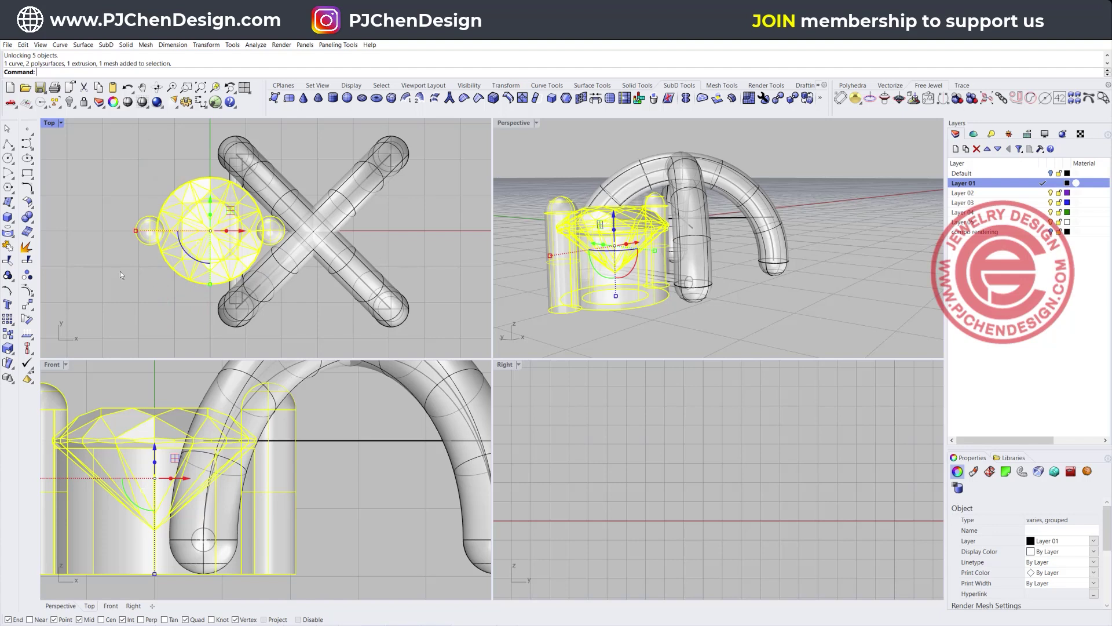
{"action": "left_click", "coordinate": [27, 305]}
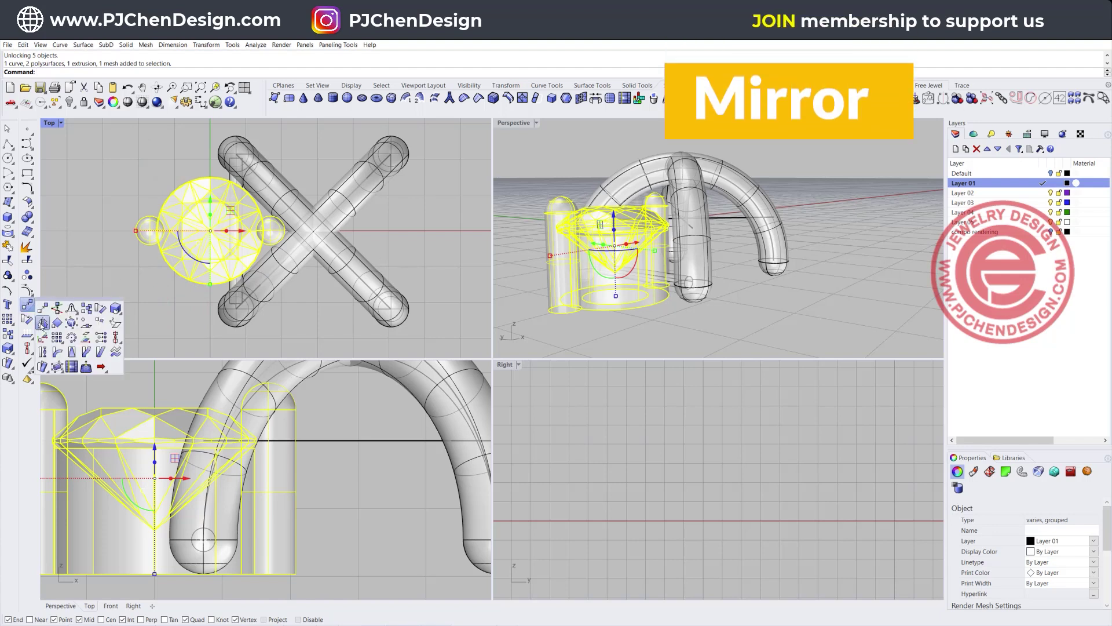
{"action": "left_click", "coordinate": [311, 231]}
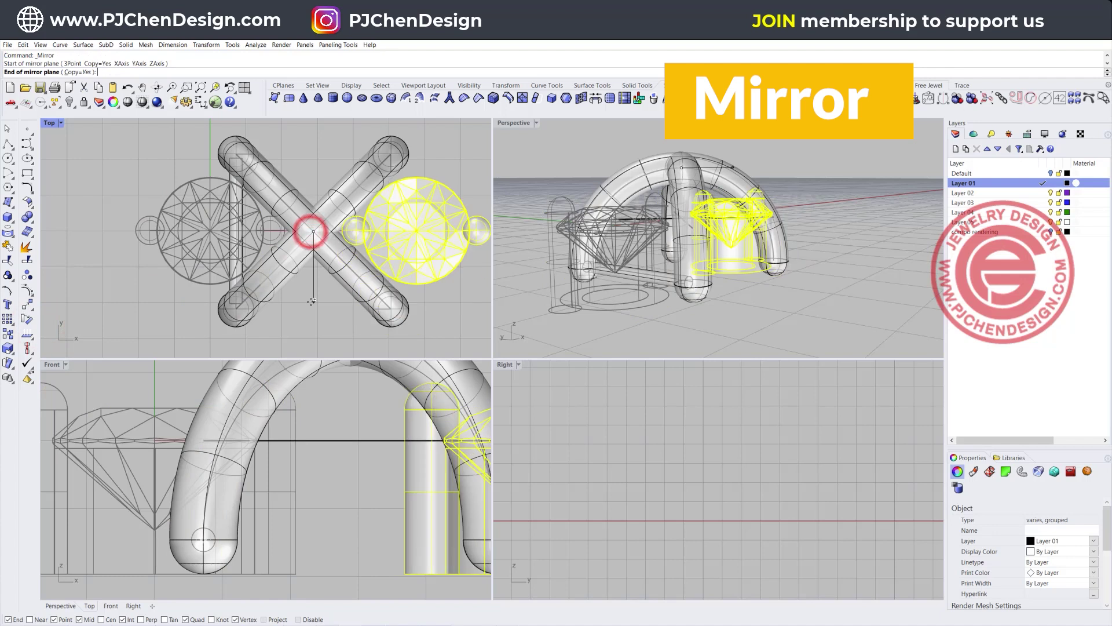
{"action": "left_click", "coordinate": [310, 305]}
Examine up close how the cross pin, tube setting and rounded pipe end meet.
{"action": "right_click_drag", "start_coordinate": [733, 249], "coordinate": [709, 272]}
{"action": "scroll", "coordinate": [688, 307], "scroll_direction": "up", "scroll_amount": 7}
{"action": "right_click_drag", "start_coordinate": [690, 309], "coordinate": [716, 301]}
{"action": "left_click", "coordinate": [740, 275]}
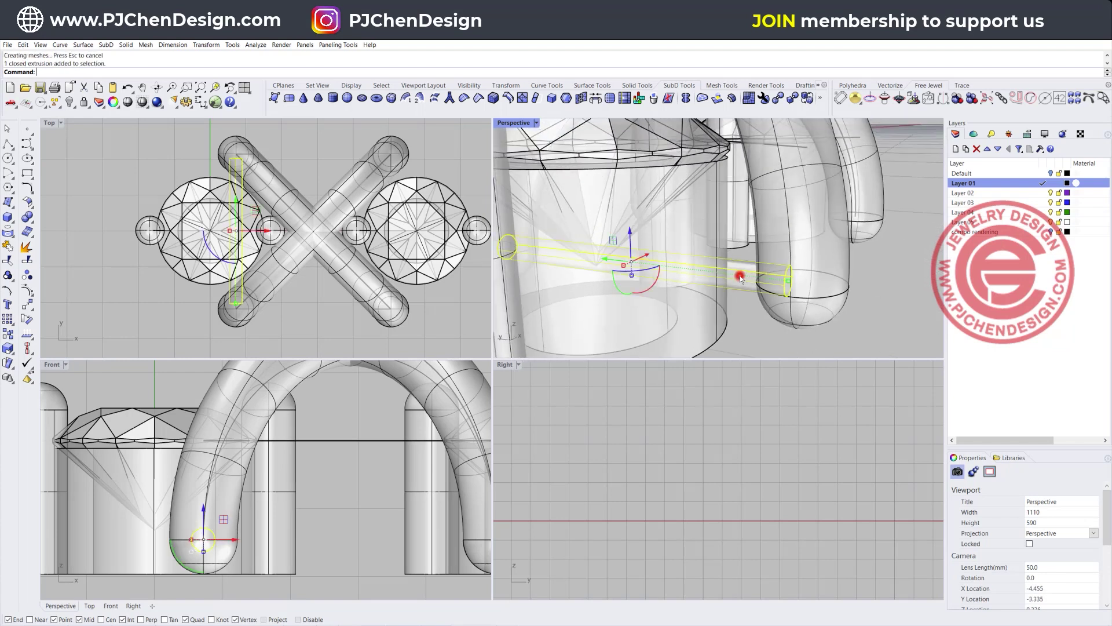
{"action": "left_click", "coordinate": [718, 317]}
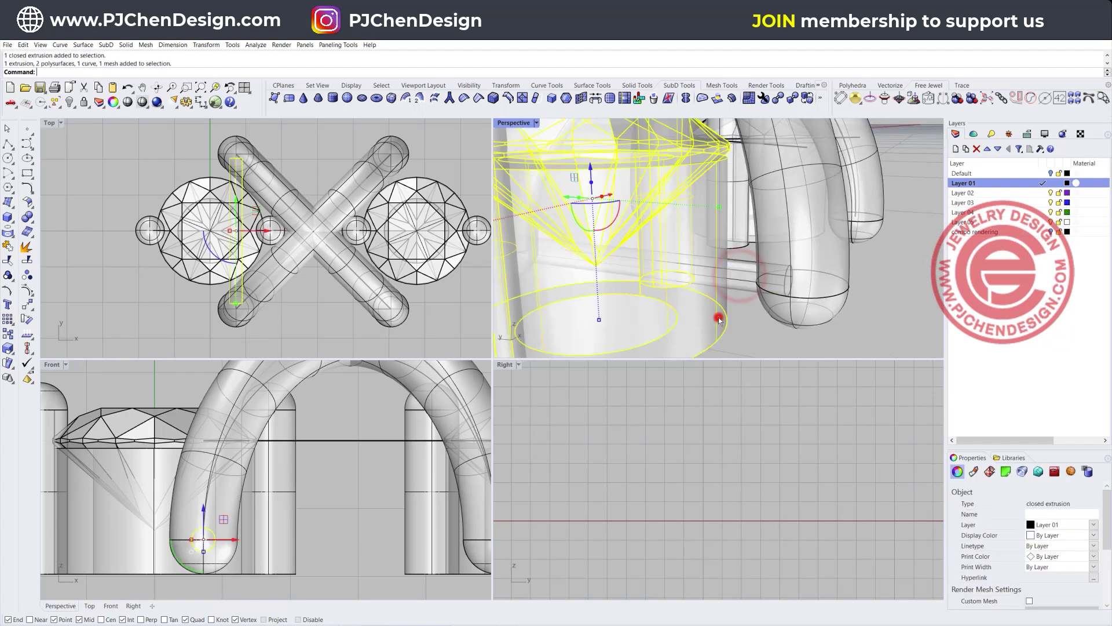
{"action": "left_click", "coordinate": [814, 295]}
{"action": "scroll", "coordinate": [813, 294], "scroll_direction": "down", "scroll_amount": 8}
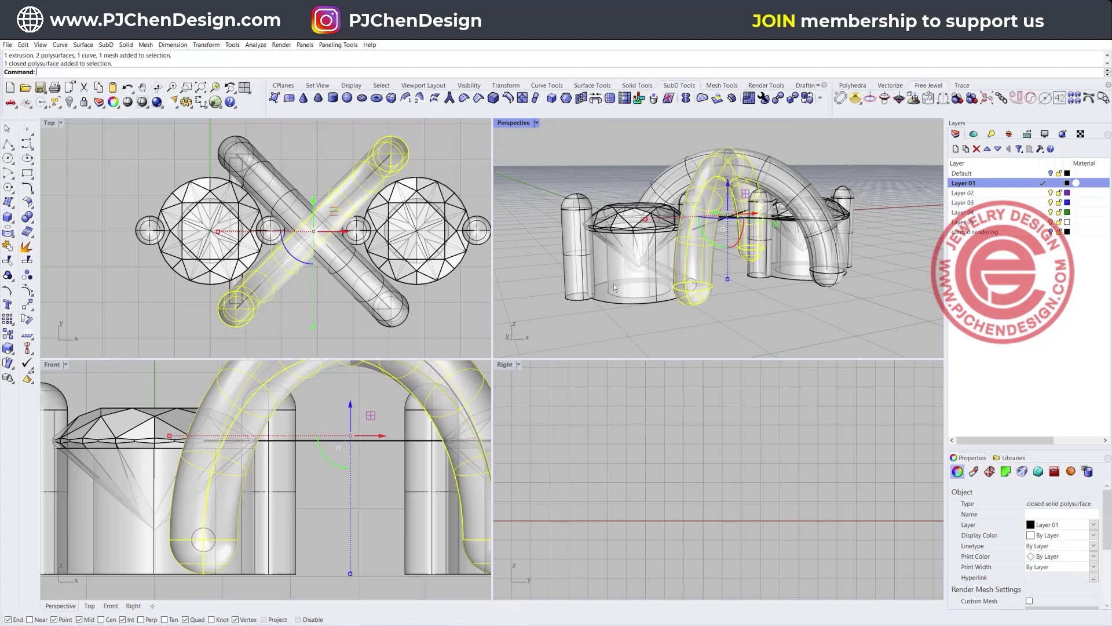
Mirror a copy of the cross pin in the Front view across the tube setting's vertical centre line.
{"action": "scroll", "coordinate": [318, 480], "scroll_direction": "up", "scroll_amount": 4}
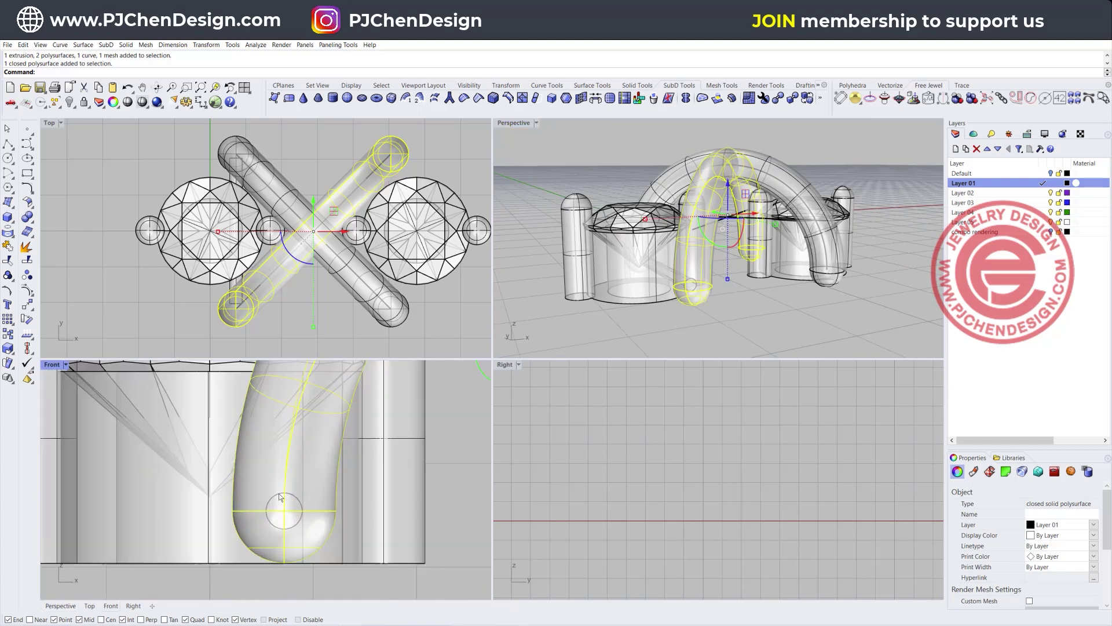
{"action": "left_click", "coordinate": [291, 497]}
{"action": "scroll", "coordinate": [255, 481], "scroll_direction": "down", "scroll_amount": 3}
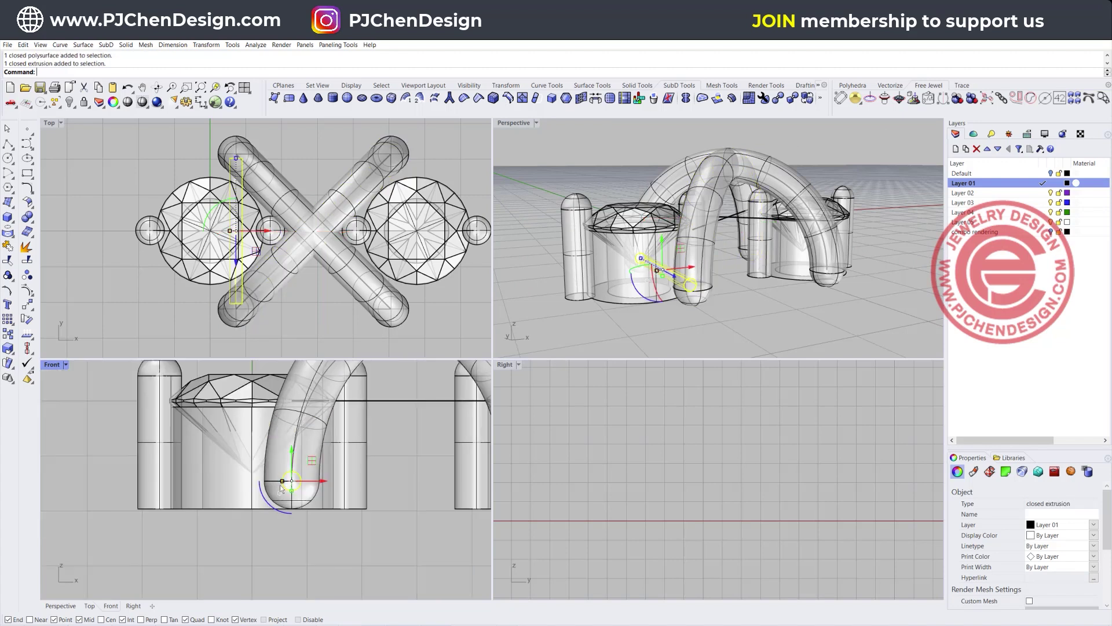
{"action": "scroll", "coordinate": [291, 481], "scroll_direction": "up", "scroll_amount": 1}
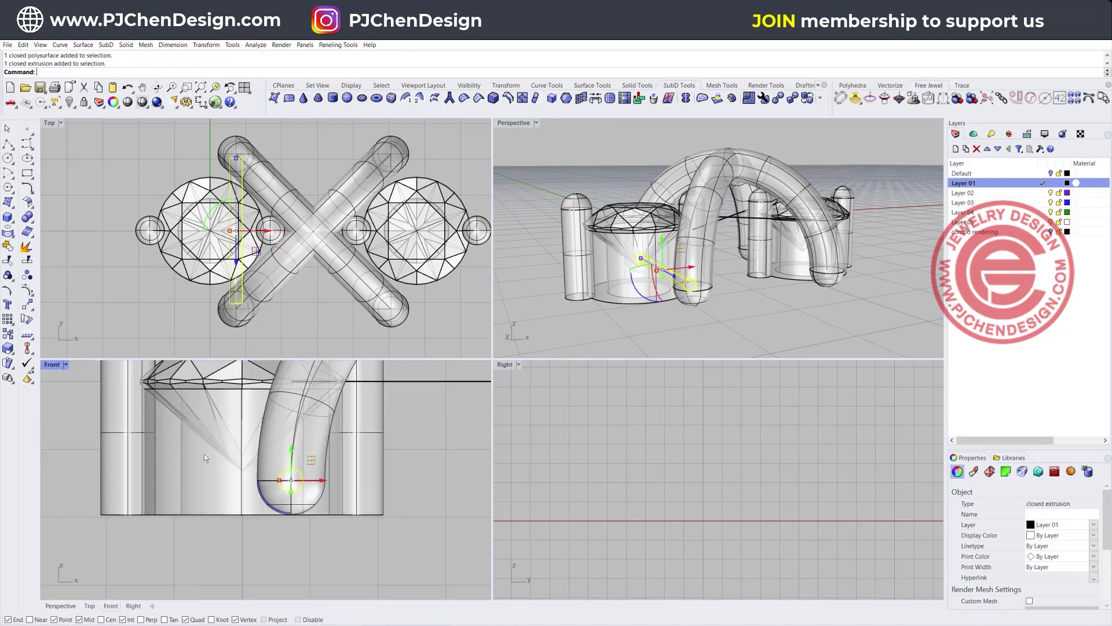
{"action": "left_click", "coordinate": [25, 304]}
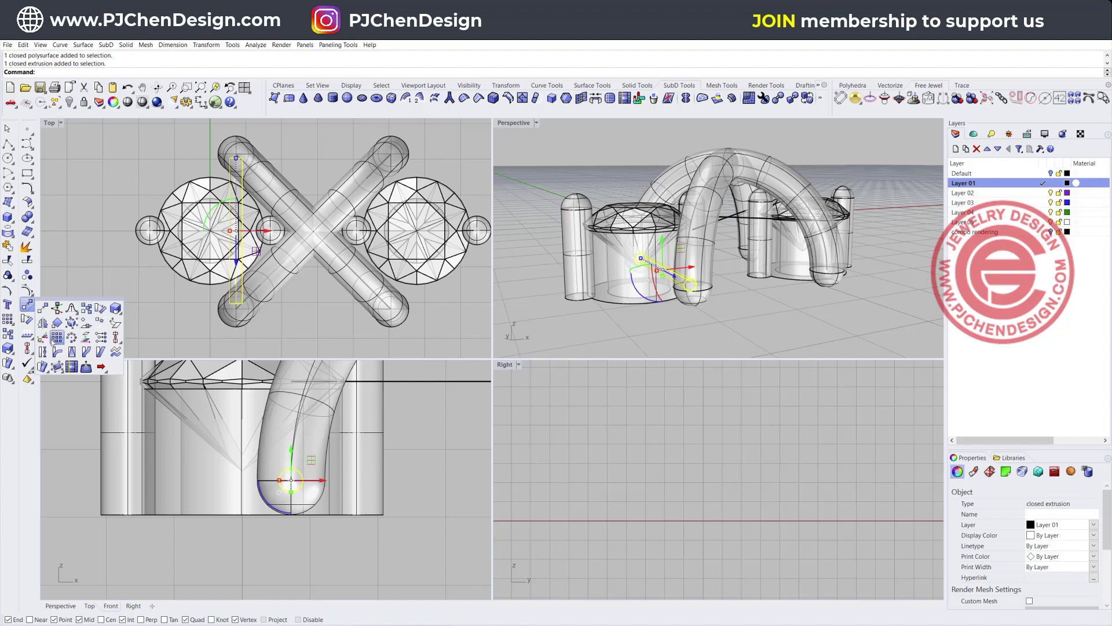
{"action": "left_click", "coordinate": [43, 322]}
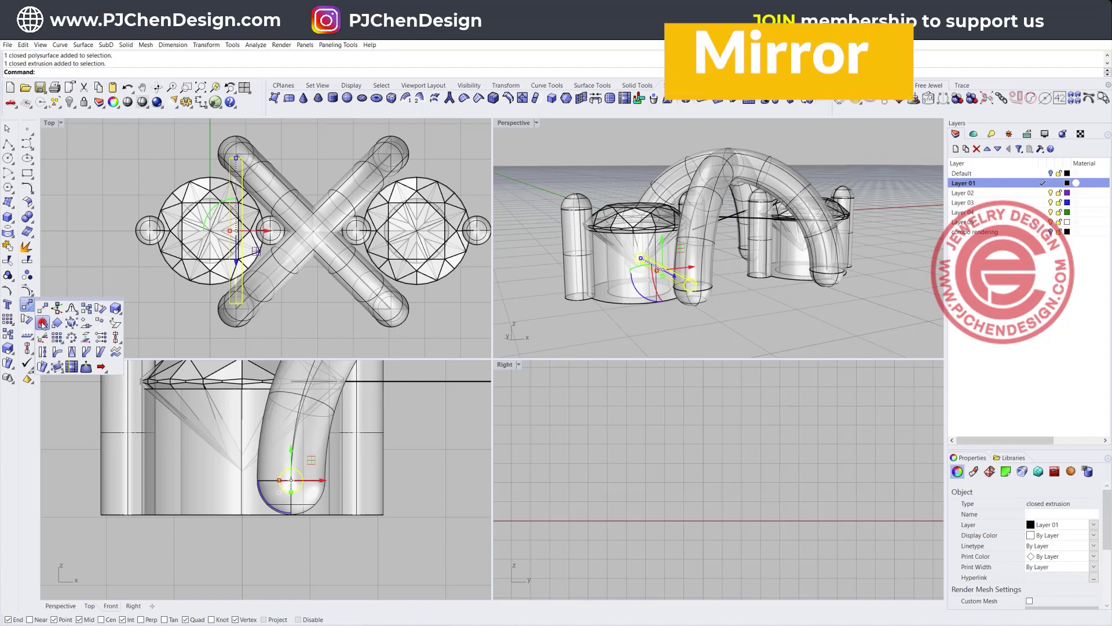
{"action": "left_click", "coordinate": [241, 514]}
{"action": "left_click", "coordinate": [246, 536]}
3D-scale a slightly larger duplicate of the mirrored pin to serve as a hole cutter, keeping the smaller pin.
{"action": "scroll", "coordinate": [191, 480], "scroll_direction": "up", "scroll_amount": 8}
{"action": "left_click", "coordinate": [218, 470]}
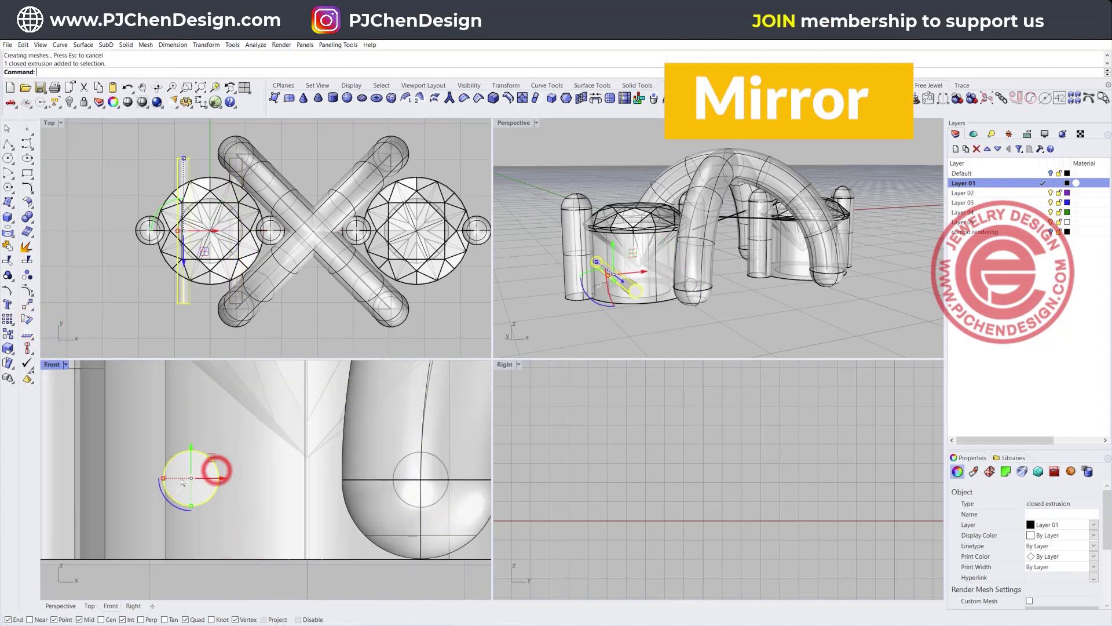
{"action": "left_click_drag", "start_coordinate": [164, 478], "coordinate": [160, 477]}
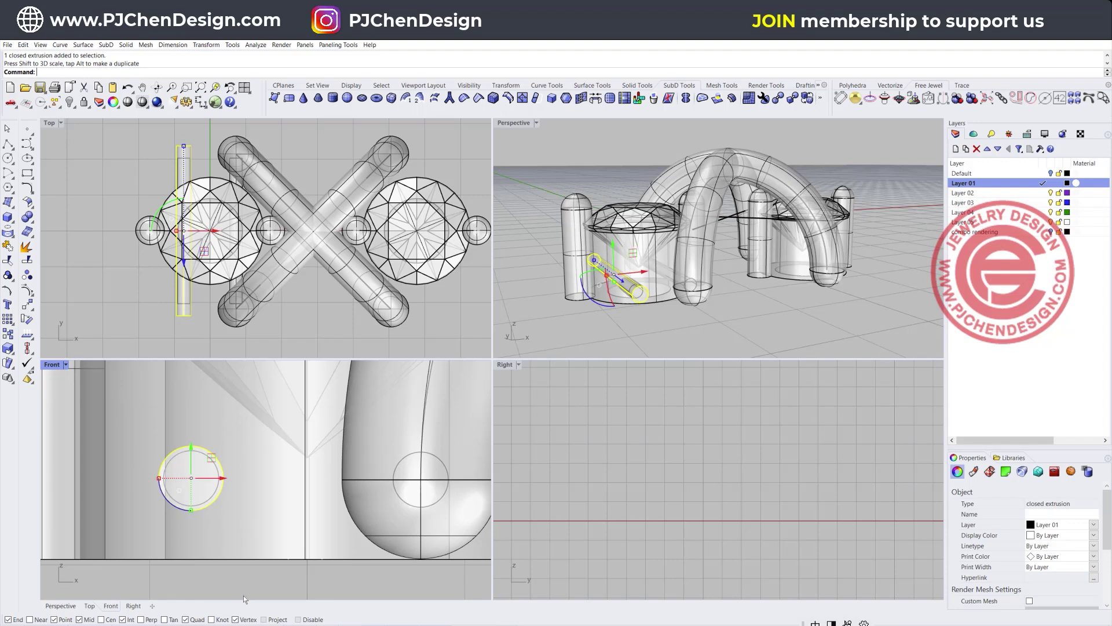
{"action": "left_click", "coordinate": [253, 582]}
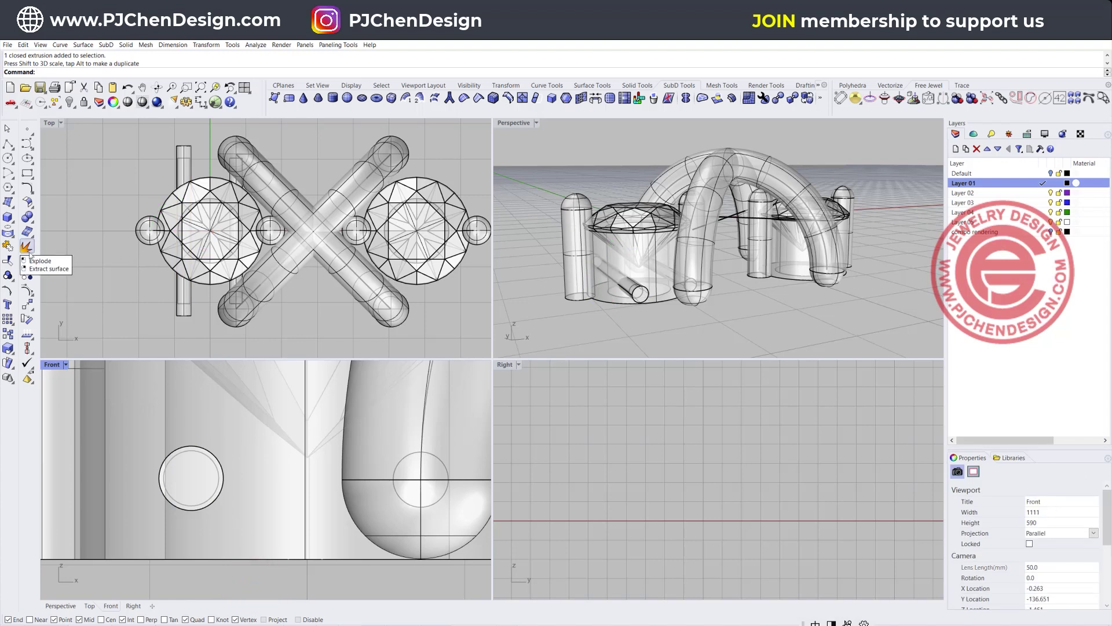
Subtract the enlarged pin from the tube setting with Boolean Difference and delete the smaller mirrored pin.
{"action": "left_click", "coordinate": [27, 216]}
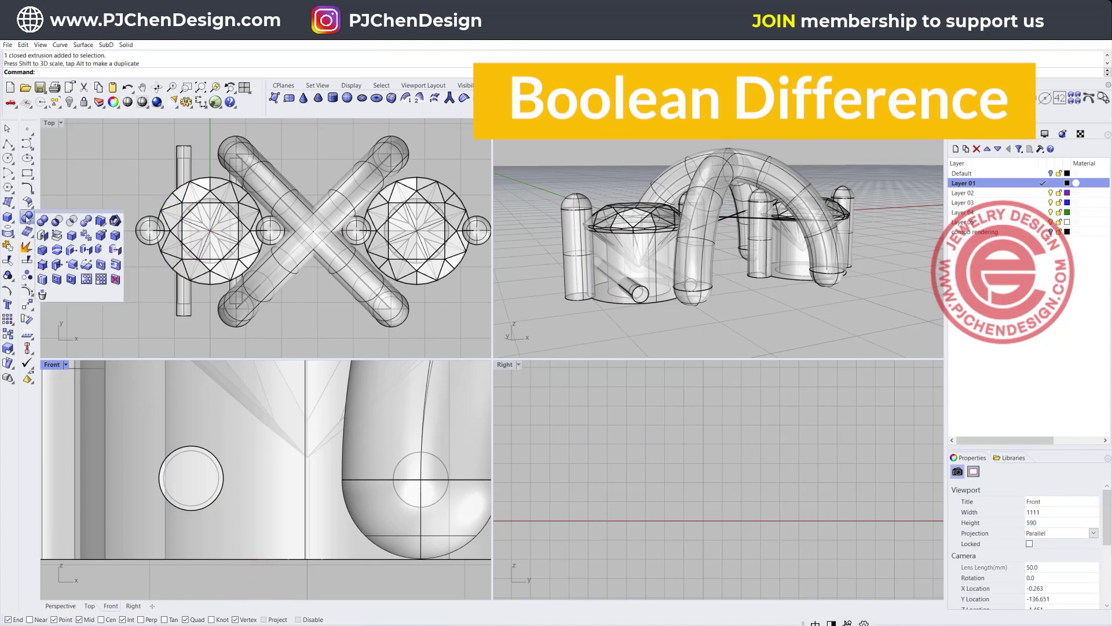
{"action": "left_click", "coordinate": [55, 214]}
{"action": "left_click", "coordinate": [250, 475]}
{"action": "key", "text": "Return"}
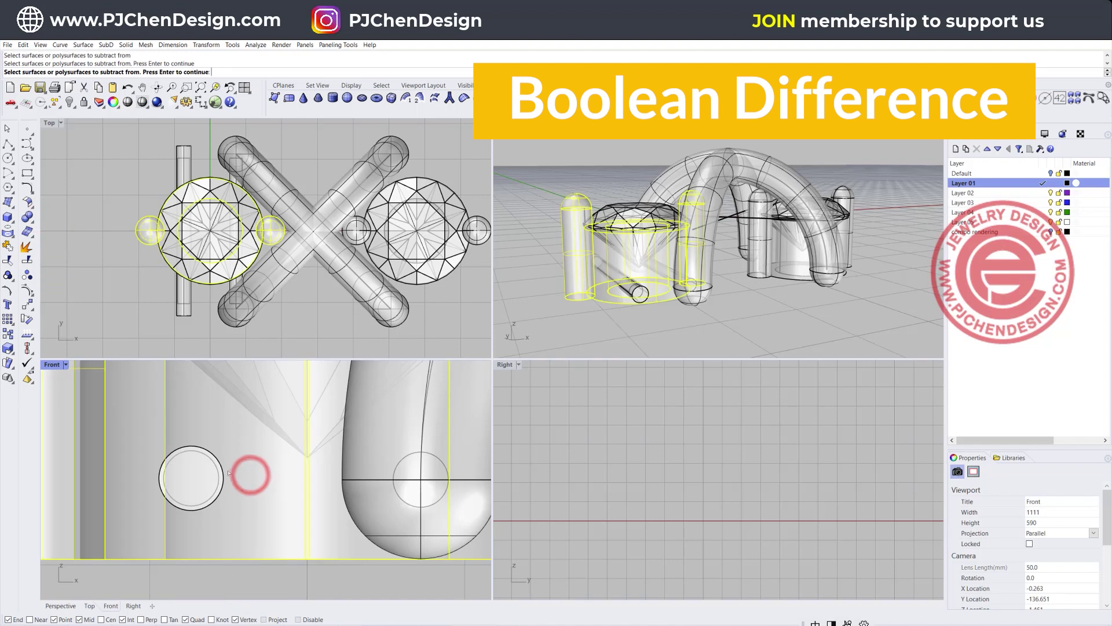
{"action": "left_click", "coordinate": [224, 471]}
{"action": "key", "text": "Return"}
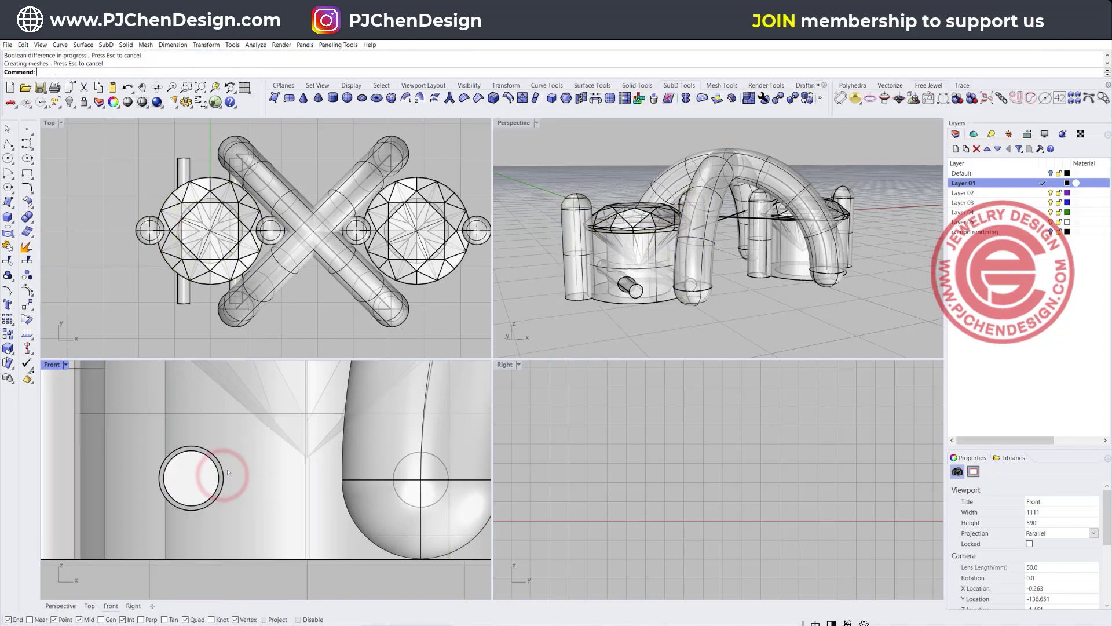
{"action": "left_click", "coordinate": [192, 463]}
{"action": "key", "text": "Delete"}
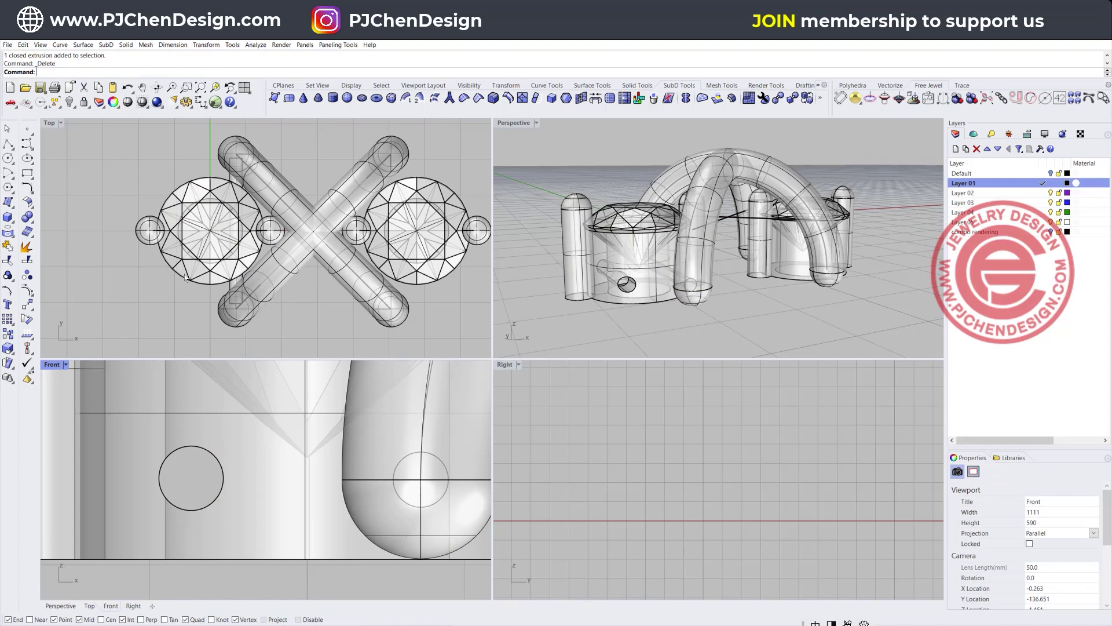
Delete the mirrored gem and setting copy on the far side of the X link.
{"action": "left_click", "coordinate": [452, 267]}
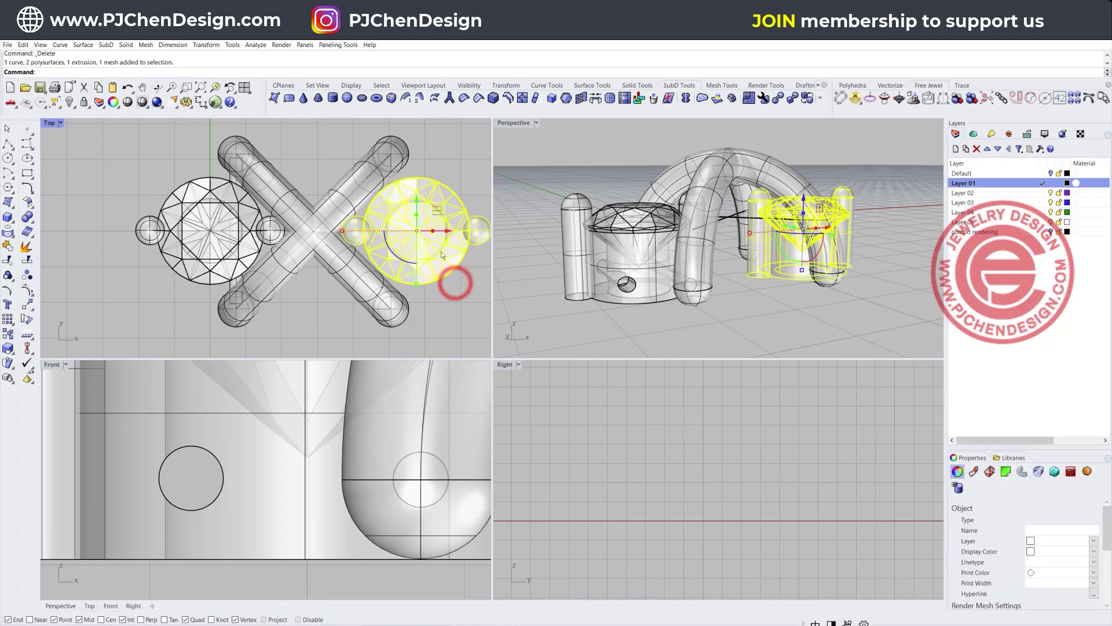
{"action": "key", "text": "Escape"}
Group the remaining cross pin with both arched pipes.
{"action": "scroll", "coordinate": [221, 290], "scroll_direction": "up", "scroll_amount": 4}
{"action": "left_click", "coordinate": [263, 279]}
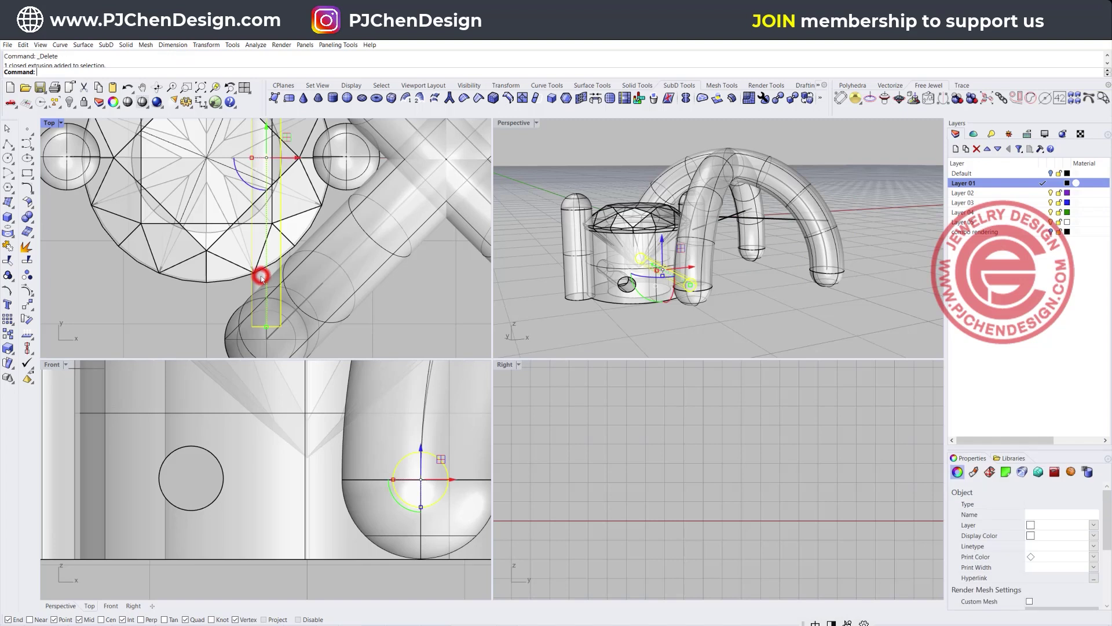
{"action": "left_click", "coordinate": [328, 273], "text": "shift"}
{"action": "left_click", "coordinate": [350, 234], "text": "shift"}
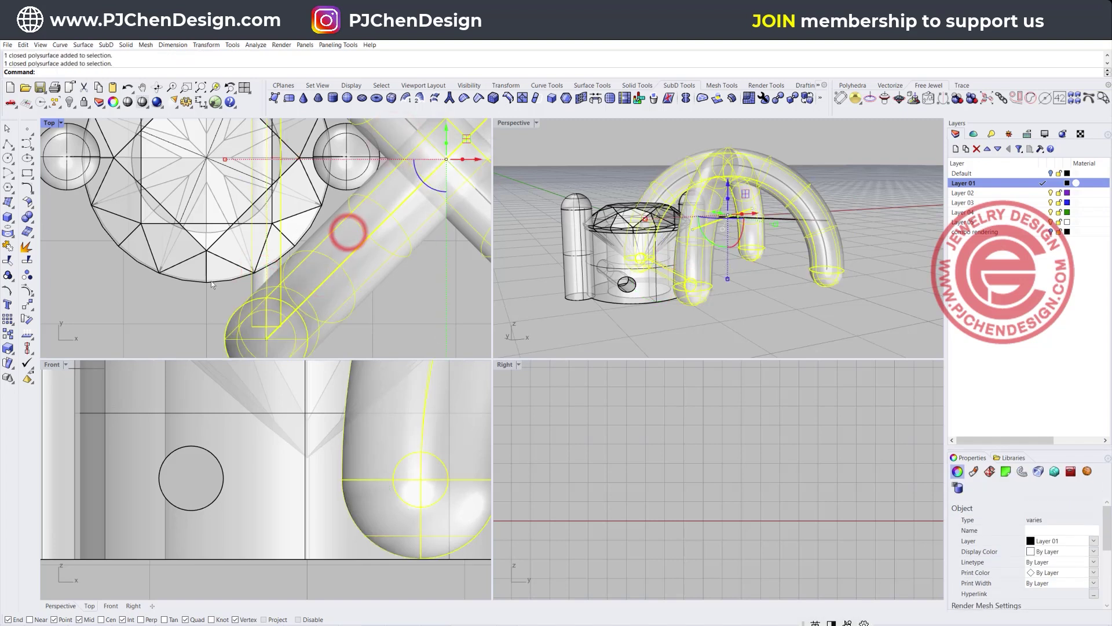
{"action": "left_click", "coordinate": [393, 293]}
{"action": "left_click", "coordinate": [370, 278]}
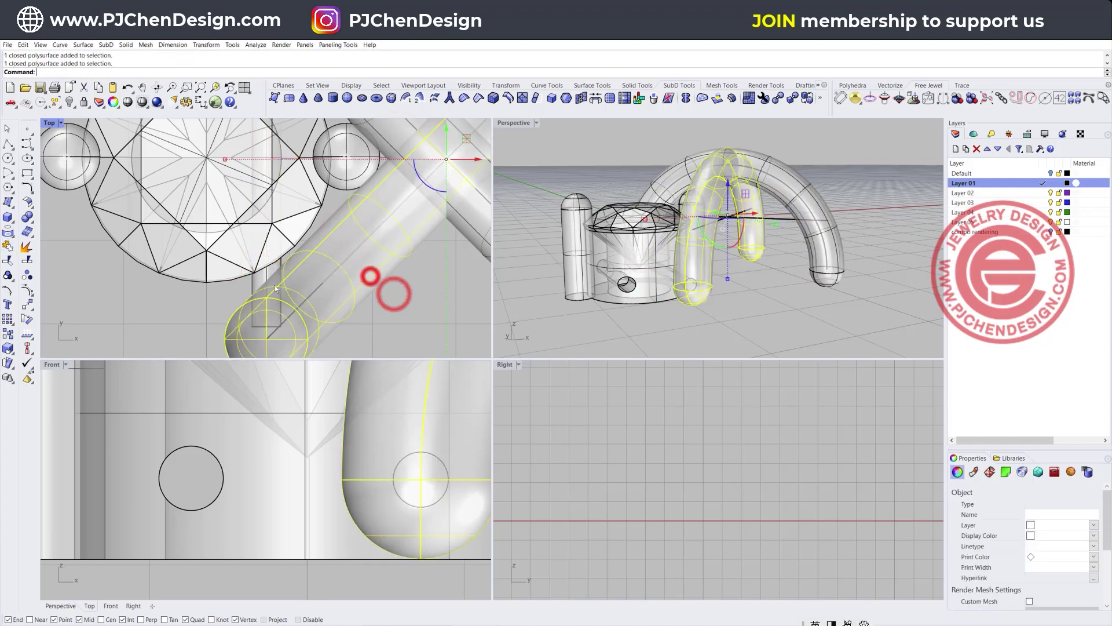
{"action": "left_click", "coordinate": [252, 282], "text": "shift"}
{"action": "scroll", "coordinate": [366, 198], "scroll_direction": "down", "scroll_amount": 4}
{"action": "scroll", "coordinate": [277, 193], "scroll_direction": "up", "scroll_amount": 5}
{"action": "left_click", "coordinate": [290, 174], "text": "shift"}
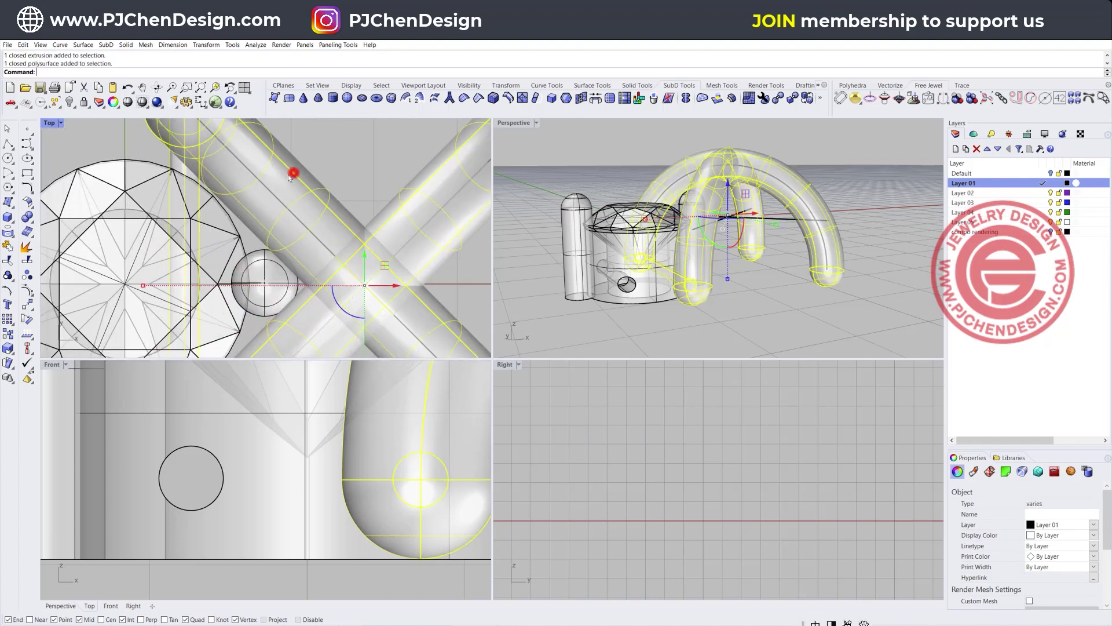
{"action": "left_click", "coordinate": [7, 248]}
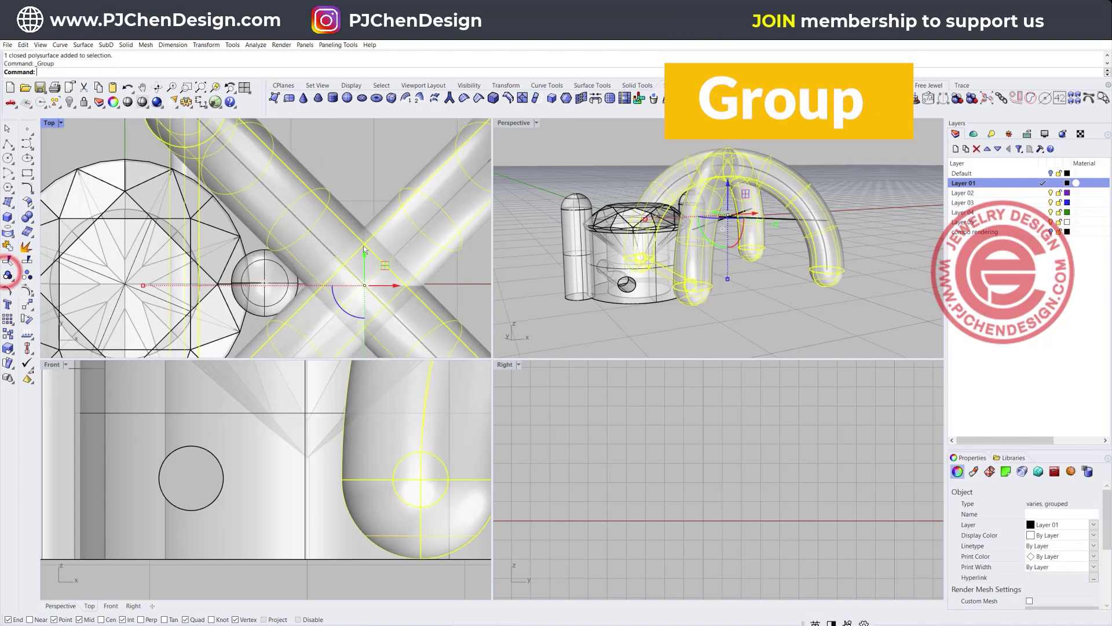
Set the display color of the grouped pipes and pin to Red.
{"action": "scroll", "coordinate": [369, 175], "scroll_direction": "down", "scroll_amount": 2}
{"action": "left_click", "coordinate": [346, 207]}
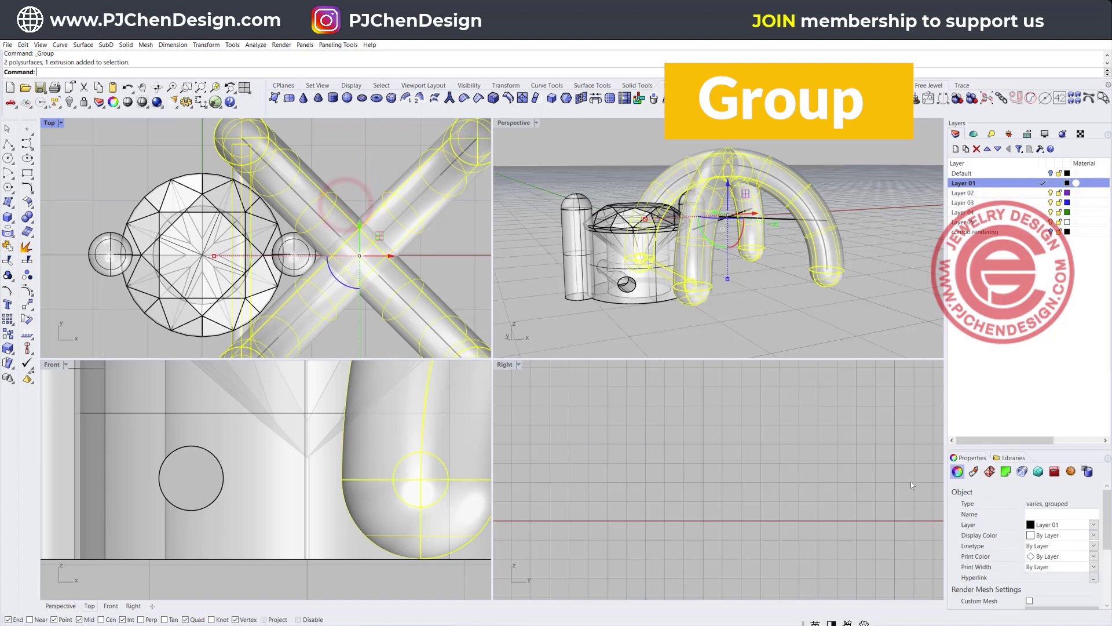
{"action": "left_click", "coordinate": [1093, 535]}
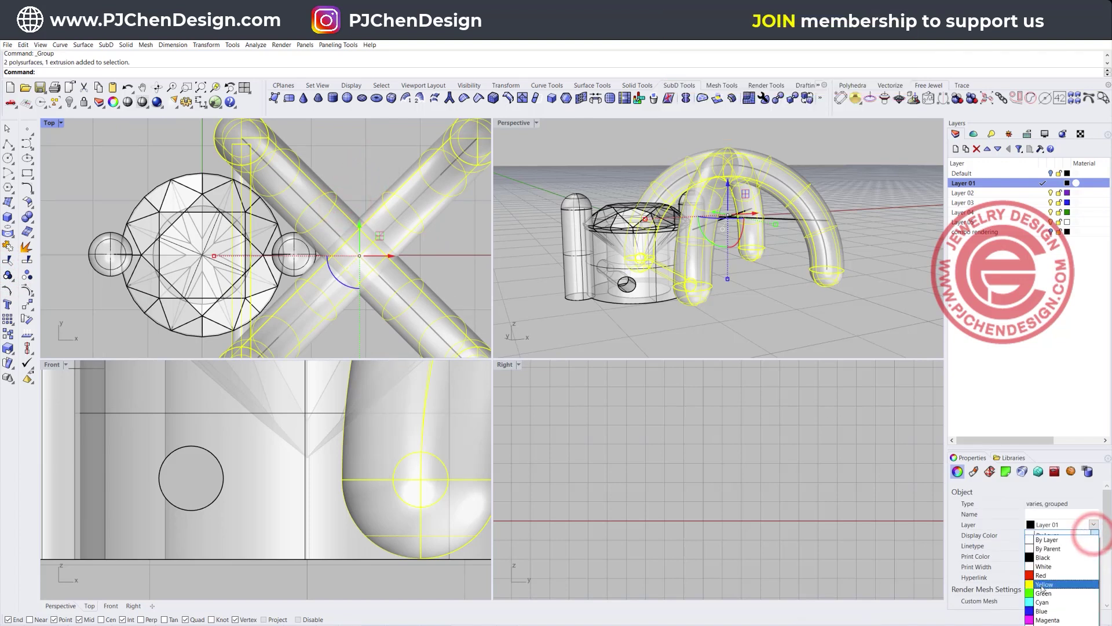
{"action": "left_click", "coordinate": [1043, 577]}
{"action": "left_click", "coordinate": [373, 179]}
{"action": "scroll", "coordinate": [340, 199], "scroll_direction": "down", "scroll_amount": 6}
{"action": "right_click_drag", "start_coordinate": [319, 251], "coordinate": [305, 261]}
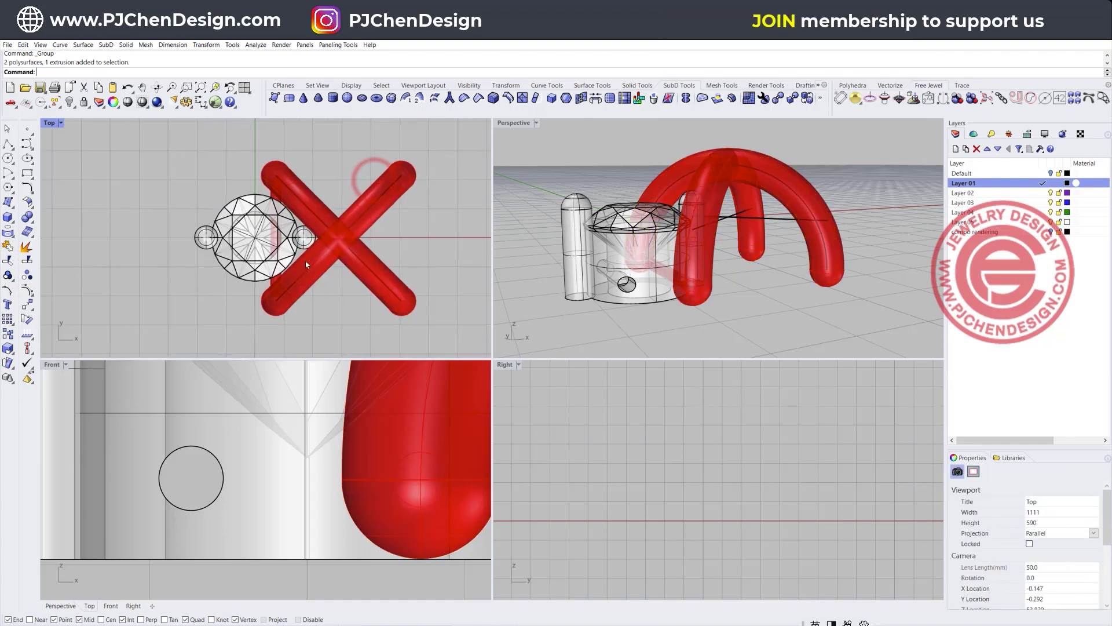
Maximize the Front view and examine the setting's pin hole beside the red pipe's rounded end.
{"action": "scroll", "coordinate": [279, 255], "scroll_direction": "up", "scroll_amount": 4}
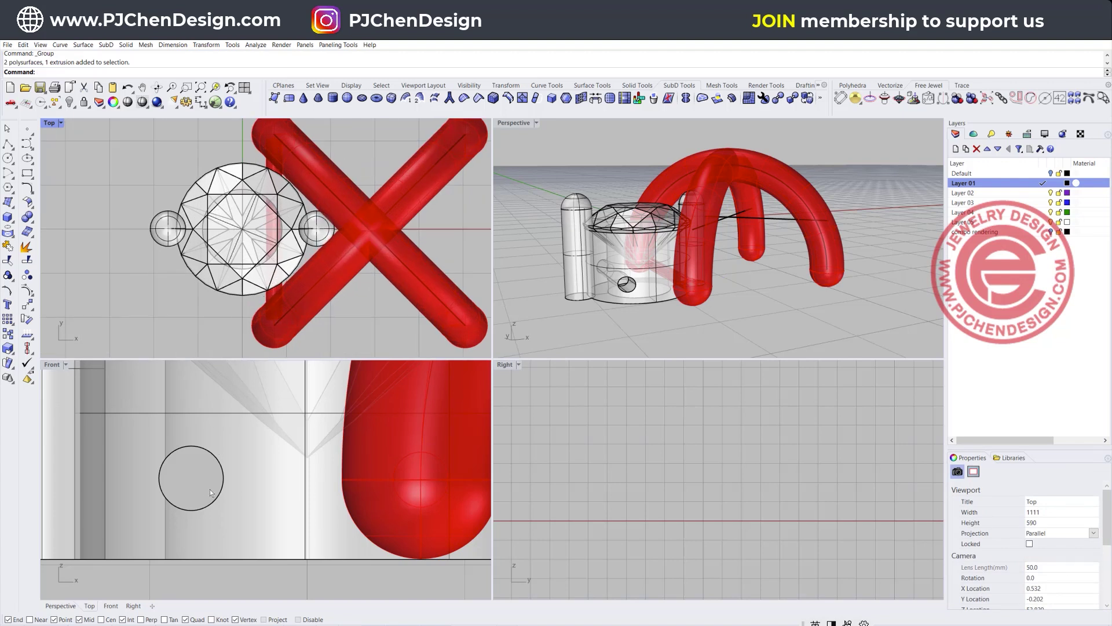
{"action": "scroll", "coordinate": [210, 491], "scroll_direction": "down", "scroll_amount": 2}
{"action": "scroll", "coordinate": [206, 481], "scroll_direction": "down", "scroll_amount": 3}
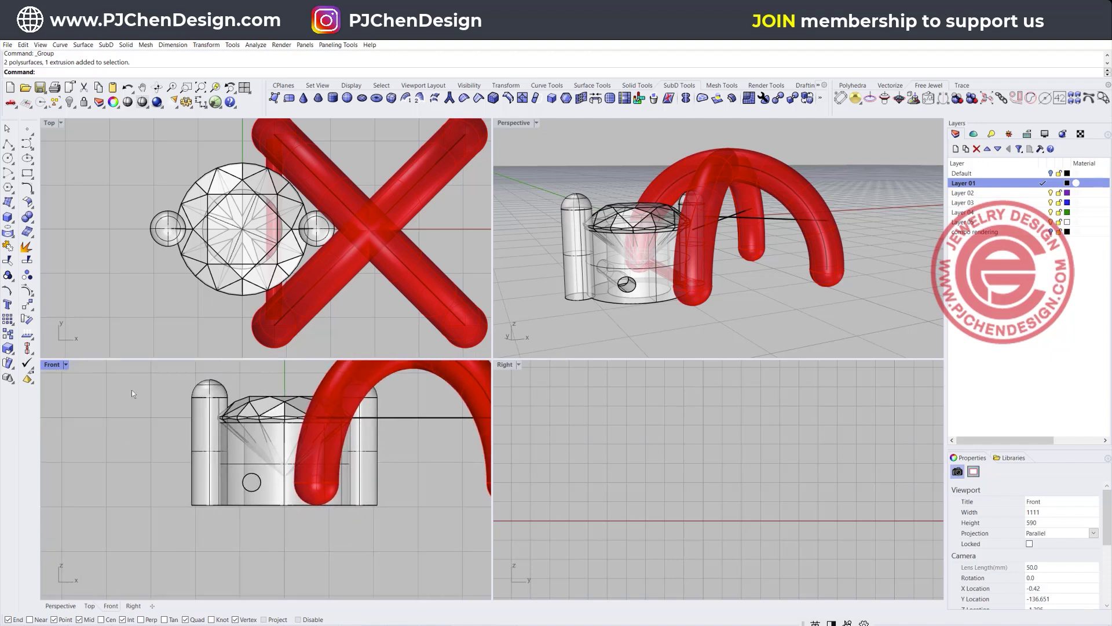
{"action": "double_click", "coordinate": [51, 364]}
{"action": "scroll", "coordinate": [390, 325], "scroll_direction": "up", "scroll_amount": 4}
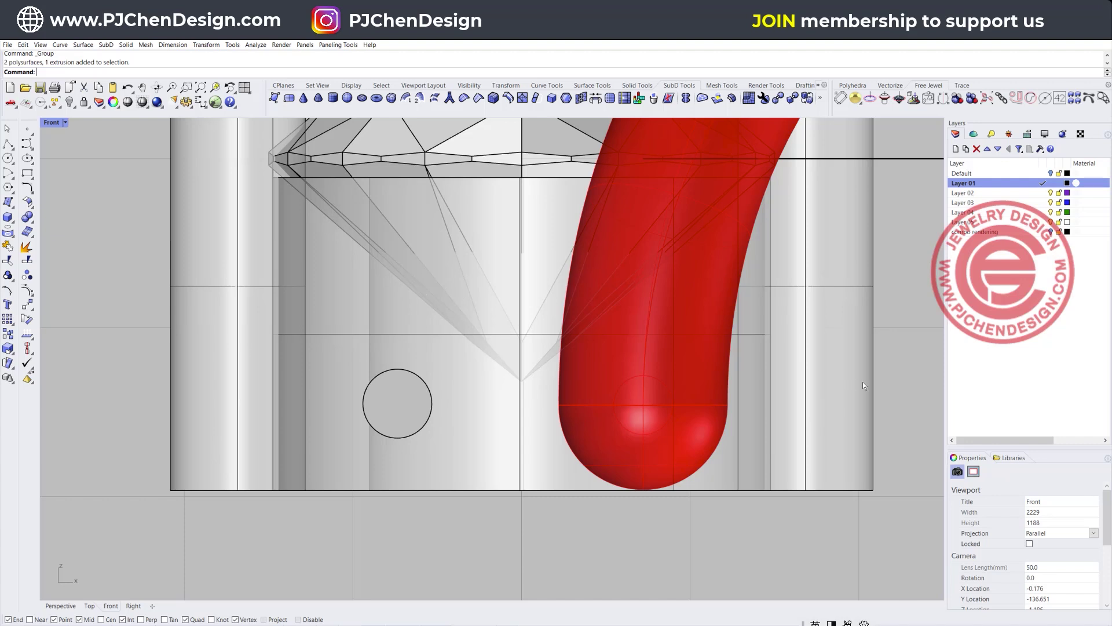
Start a linear array of 10 items from the red X link together with the gem and its two-prong setting.
{"action": "scroll", "coordinate": [473, 406], "scroll_direction": "down", "scroll_amount": 3}
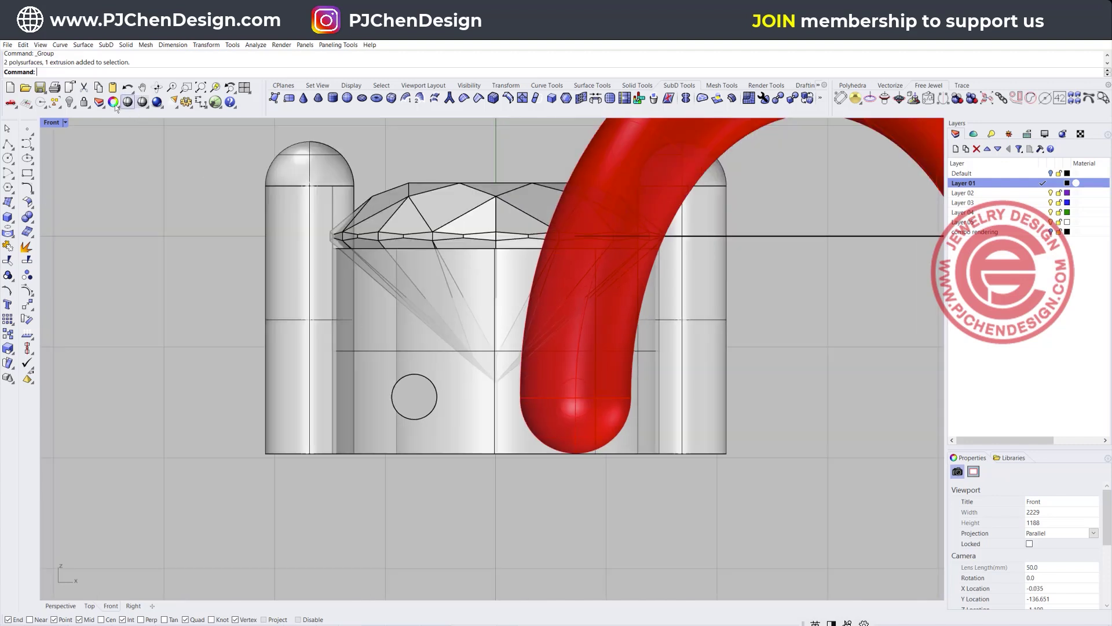
{"action": "double_click", "coordinate": [48, 124]}
{"action": "left_click", "coordinate": [243, 224]}
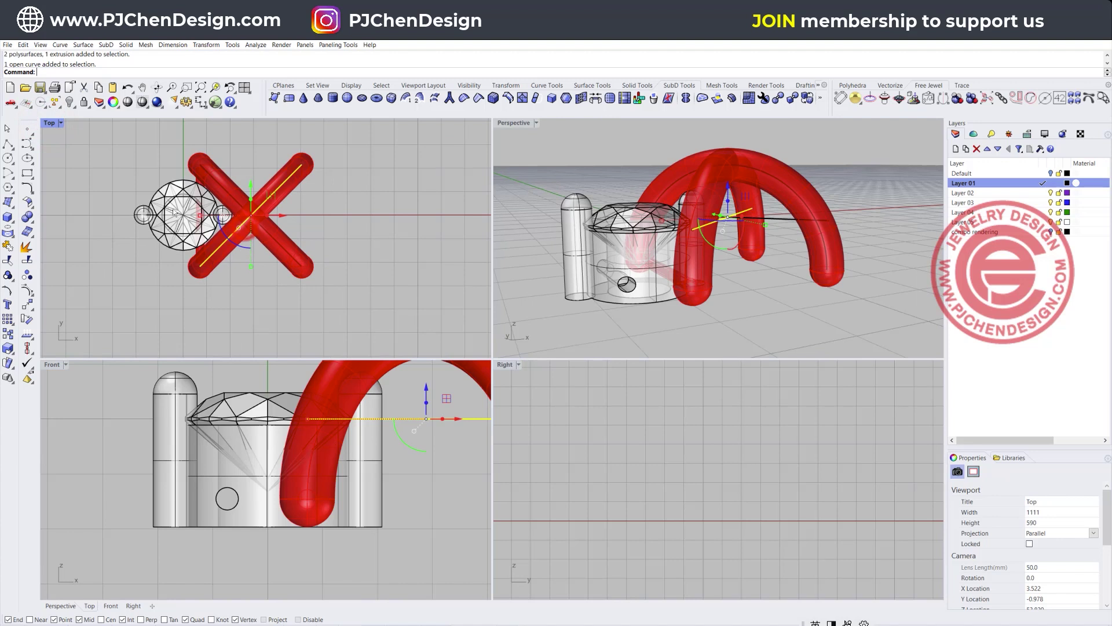
{"action": "left_click", "coordinate": [283, 238]}
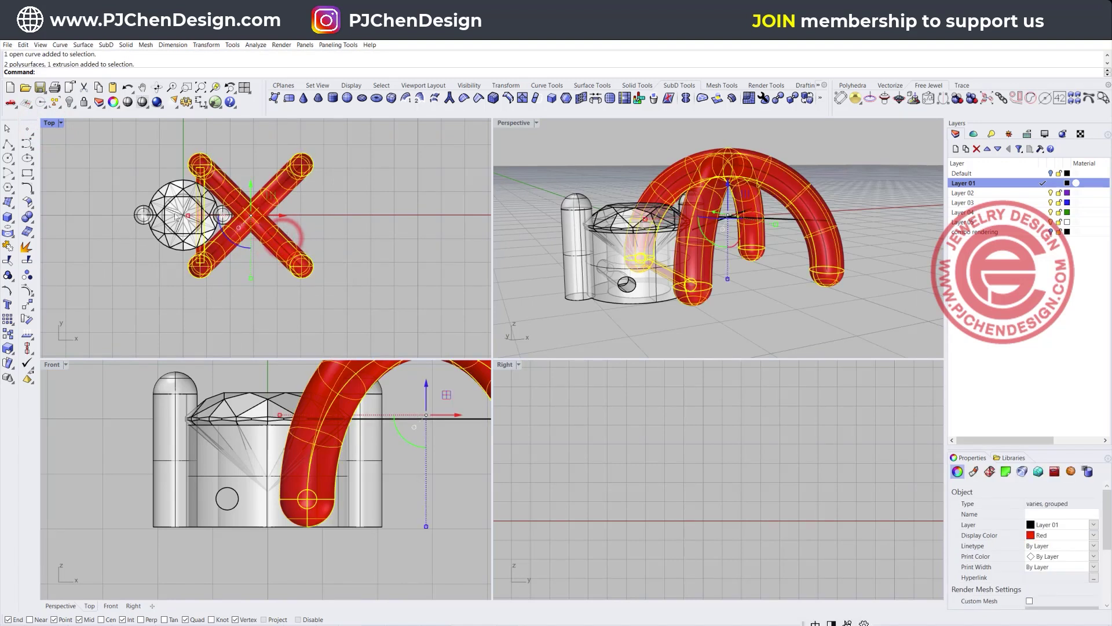
{"action": "left_click", "coordinate": [176, 218], "text": "shift"}
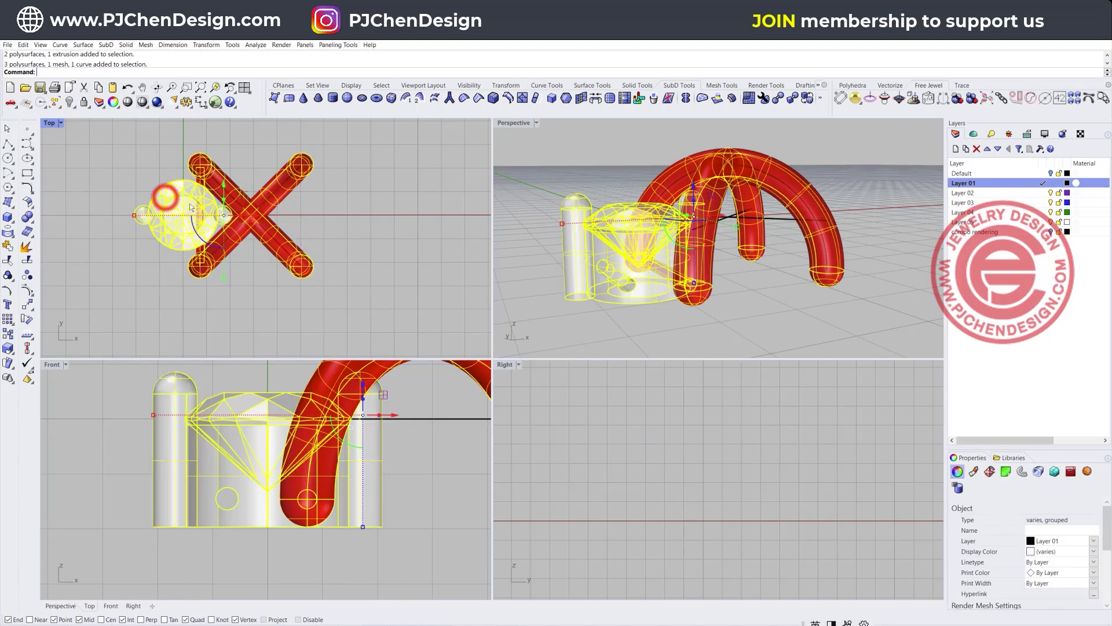
{"action": "double_click", "coordinate": [48, 123]}
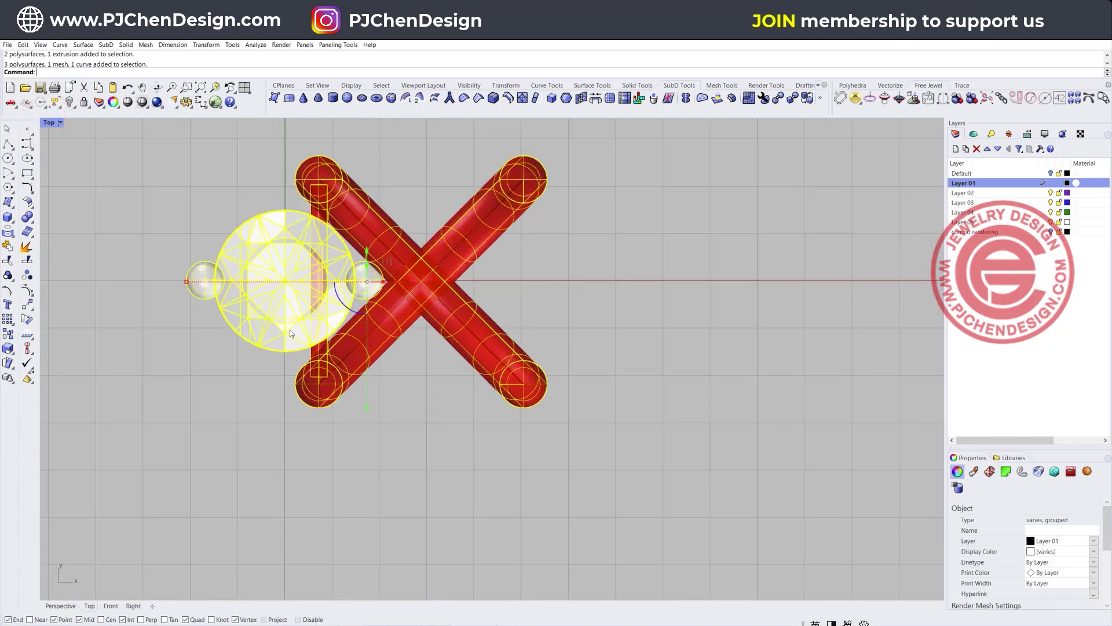
{"action": "double_click", "coordinate": [48, 123]}
{"action": "scroll", "coordinate": [113, 477], "scroll_direction": "down", "scroll_amount": 5}
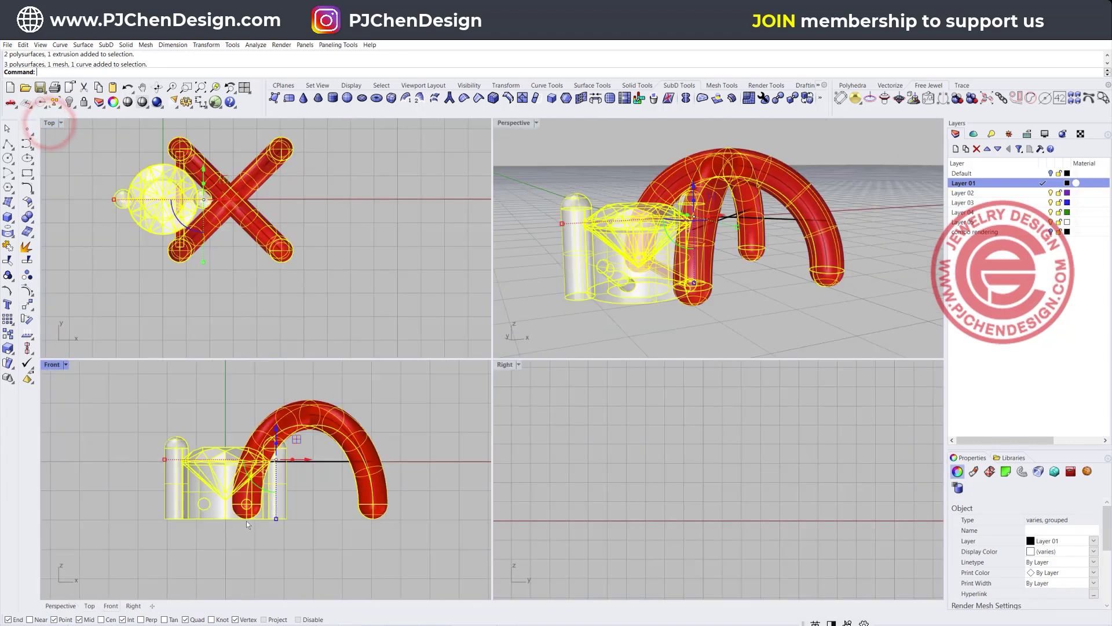
{"action": "left_click", "coordinate": [8, 319]}
{"action": "left_click", "coordinate": [97, 323]}
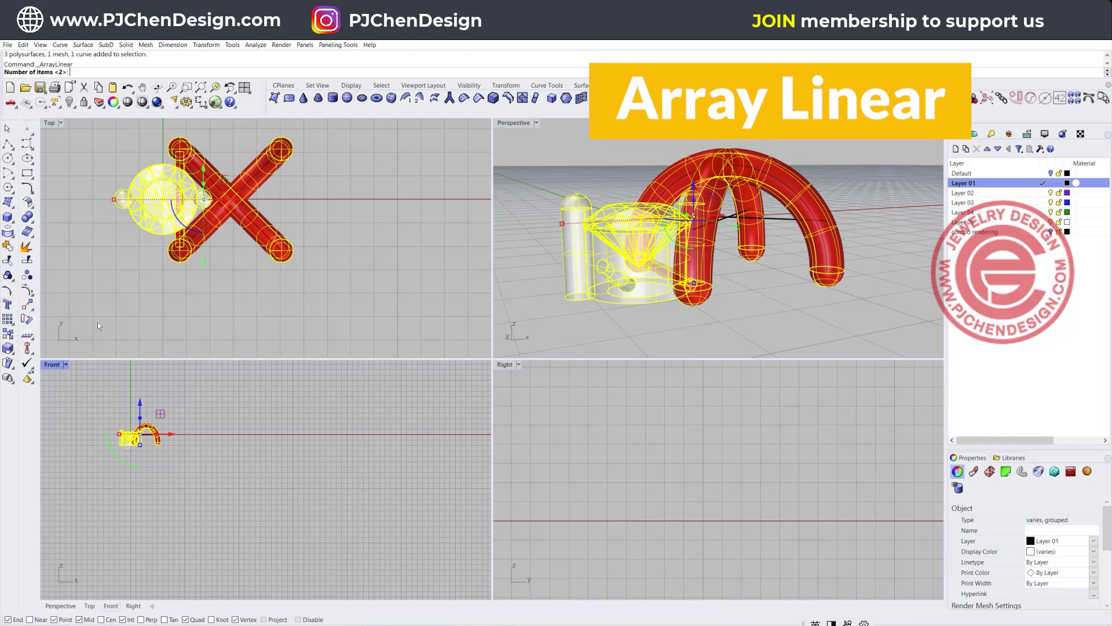
{"action": "type", "text": "10"}
{"action": "key", "text": "Return"}
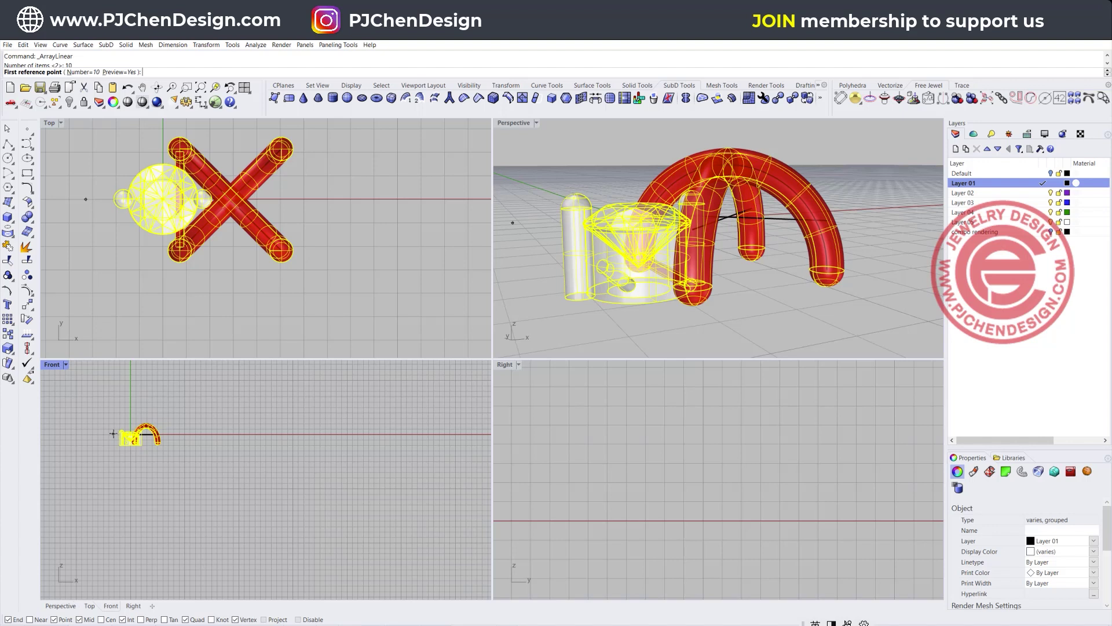
Set the array spacing horizontally from the first setting's pin hole to the centerline of the red link's far pipe end.
{"action": "scroll", "coordinate": [113, 434], "scroll_direction": "up", "scroll_amount": 15}
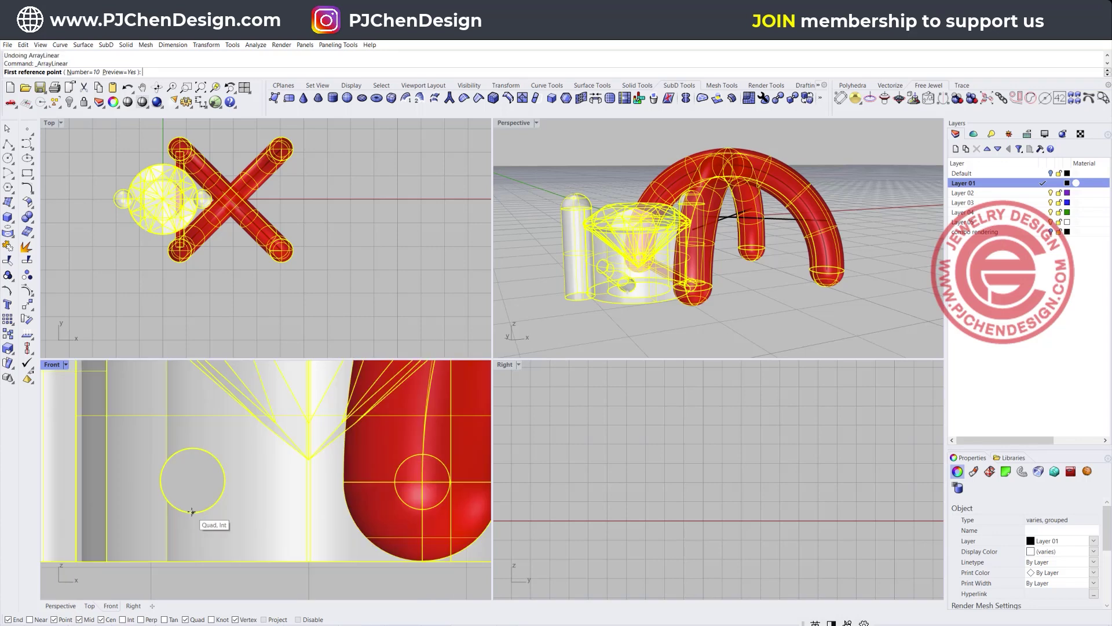
{"action": "left_click", "coordinate": [191, 511]}
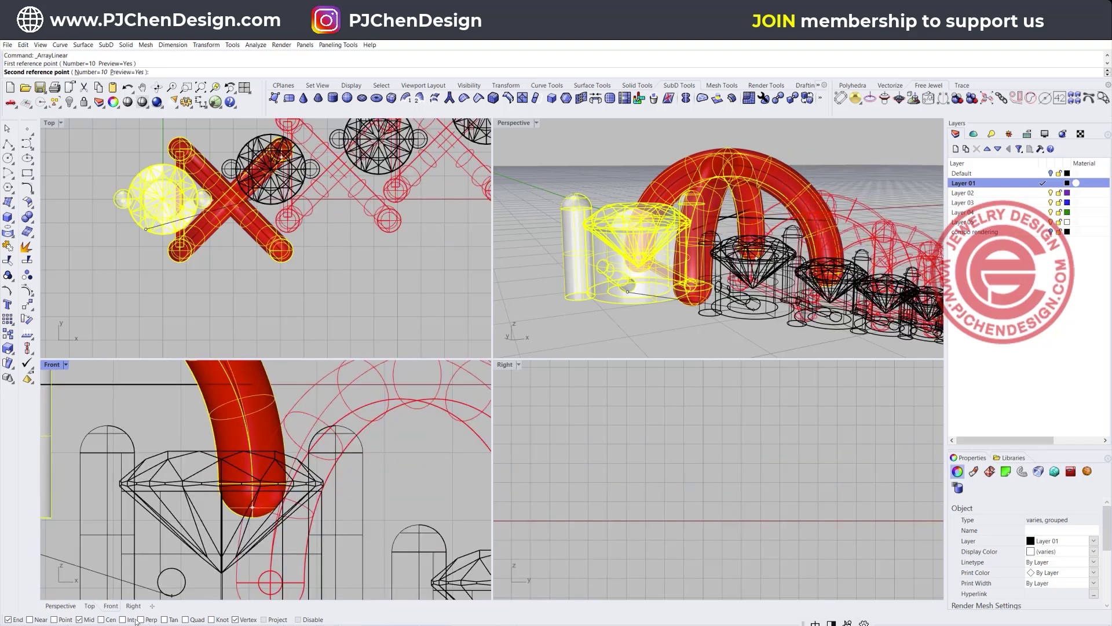
{"action": "left_click", "coordinate": [123, 619]}
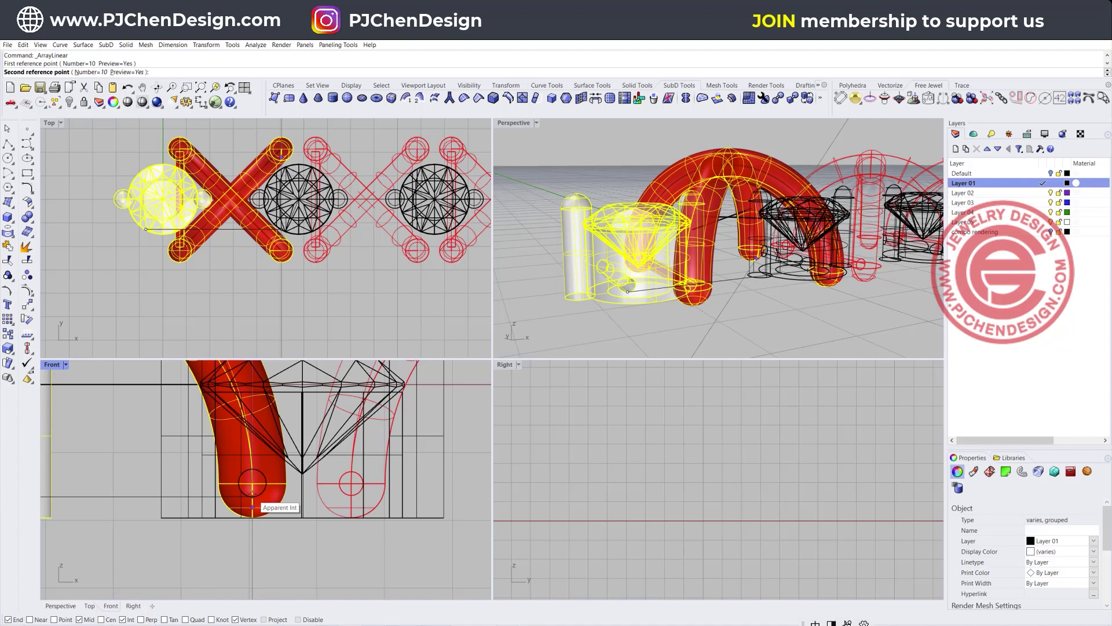
{"action": "left_click", "coordinate": [252, 506]}
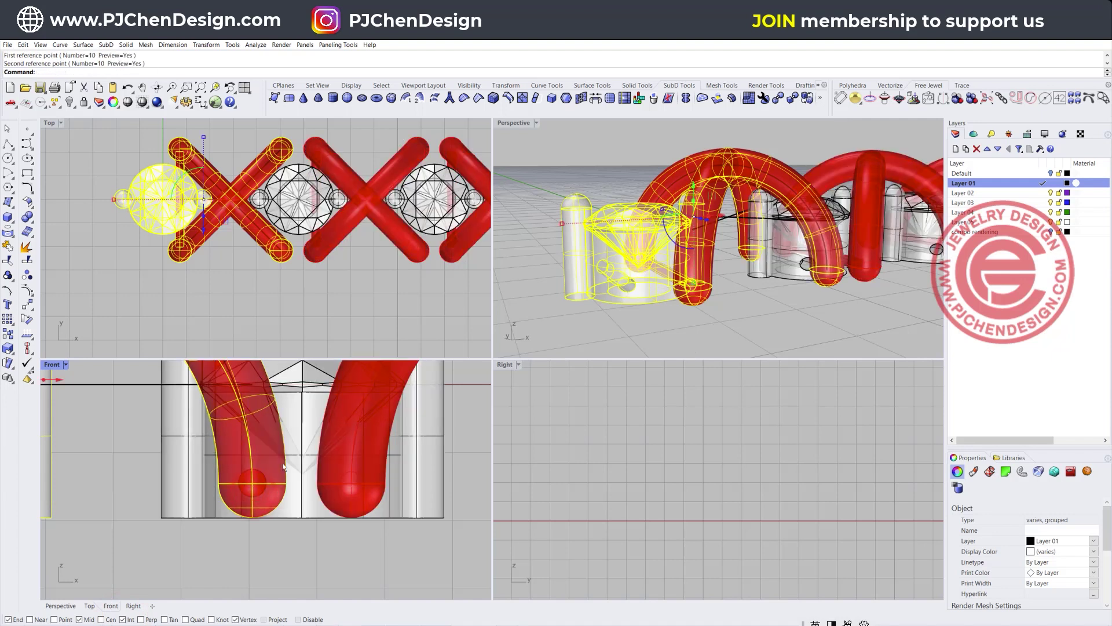
{"action": "scroll", "coordinate": [58, 226], "scroll_direction": "down", "scroll_amount": 5}
{"action": "left_click", "coordinate": [754, 301]}
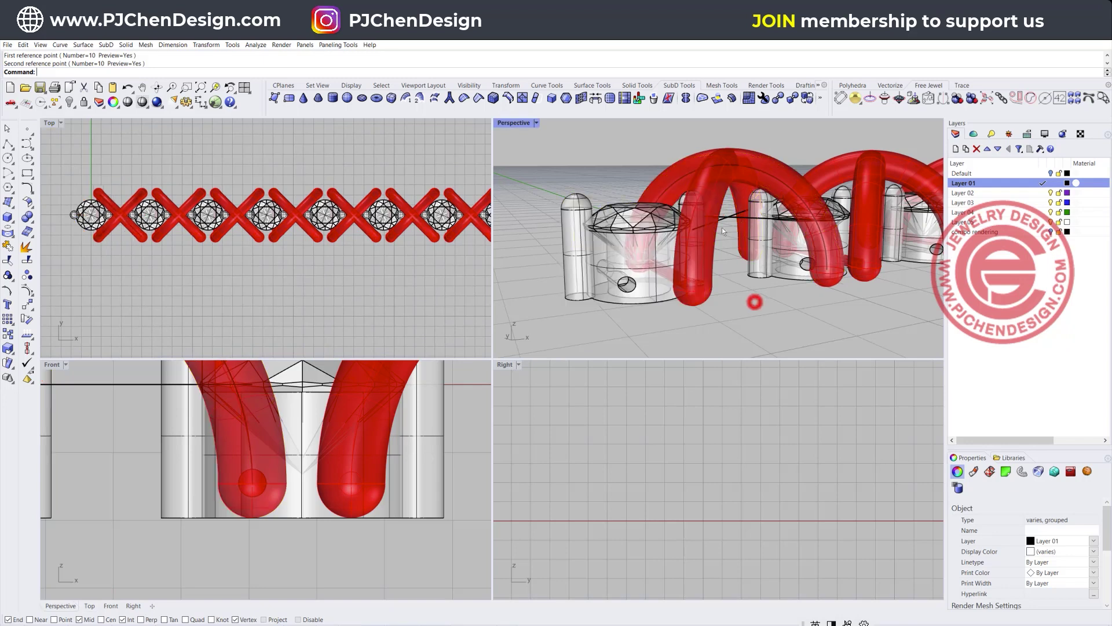
Examine the arrayed chain in a maximized Perspective view and the finished bracelets with their clasps in Rendered display.
{"action": "right_click_drag", "start_coordinate": [722, 227], "coordinate": [644, 233]}
{"action": "scroll", "coordinate": [808, 314], "scroll_direction": "down", "scroll_amount": 6}
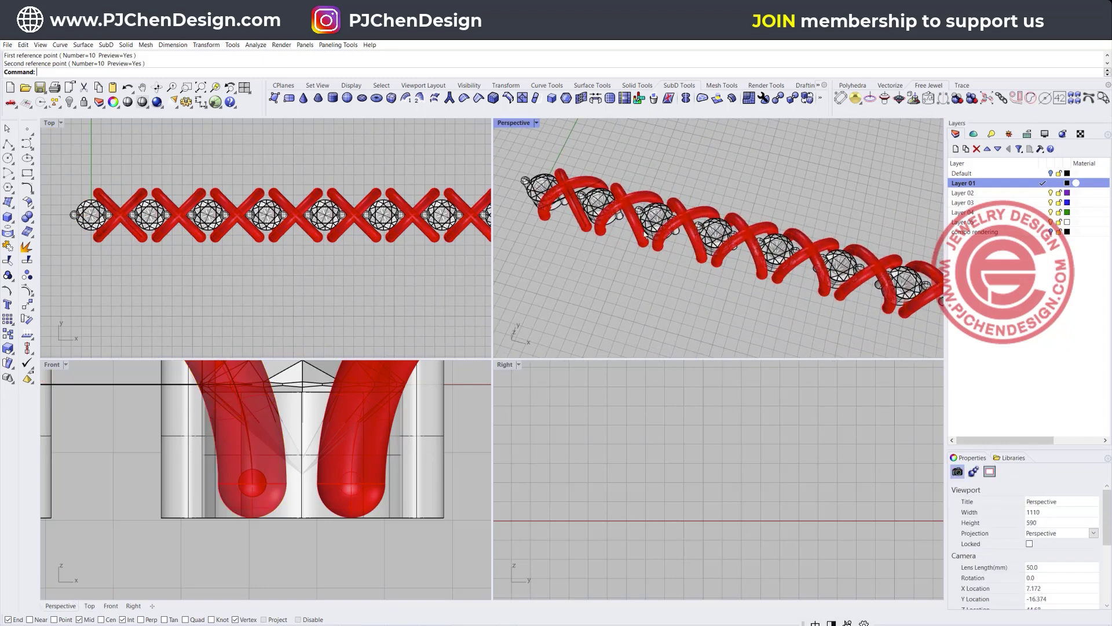
{"action": "double_click", "coordinate": [513, 120]}
{"action": "right_click_drag", "start_coordinate": [672, 406], "coordinate": [682, 431]}
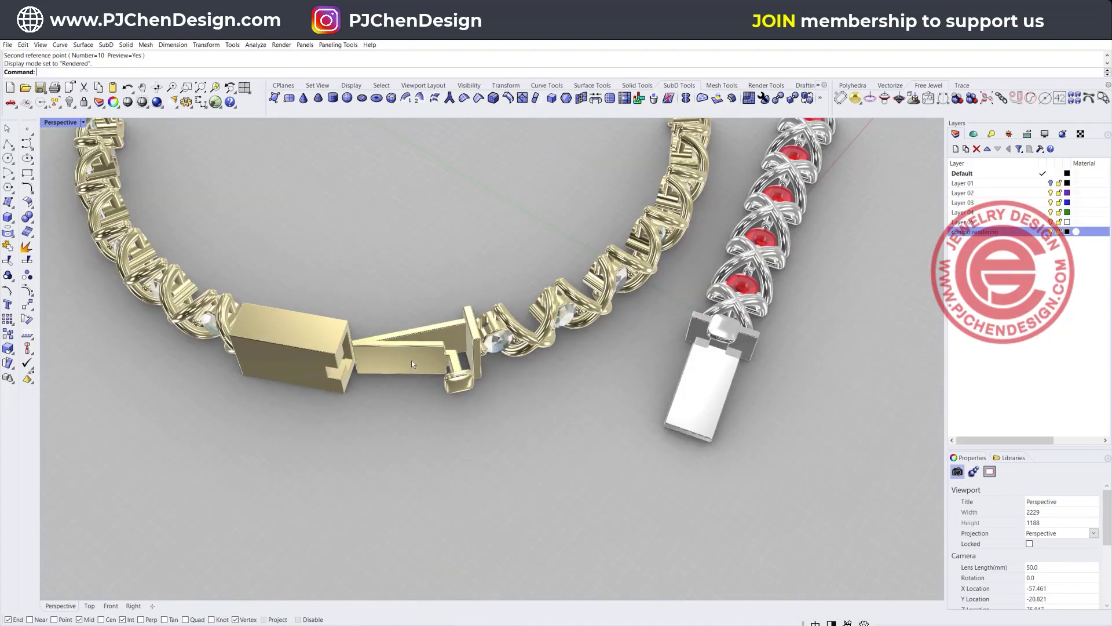
{"action": "right_click_drag", "start_coordinate": [396, 368], "coordinate": [363, 366]}
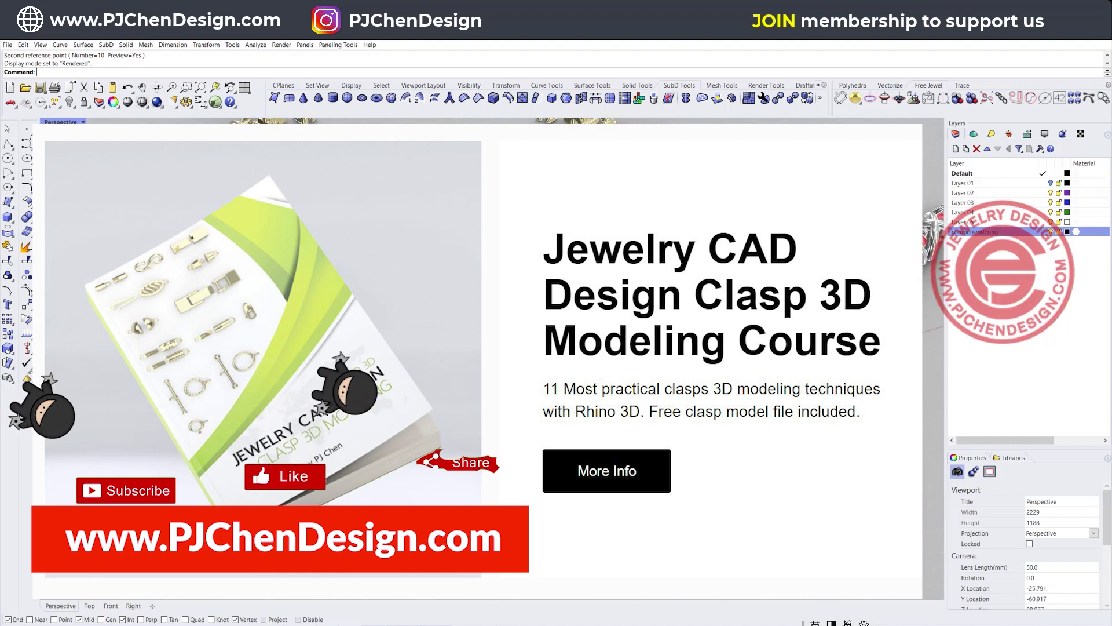
{"action": "scroll", "coordinate": [491, 359], "scroll_direction": "up", "scroll_amount": 5}
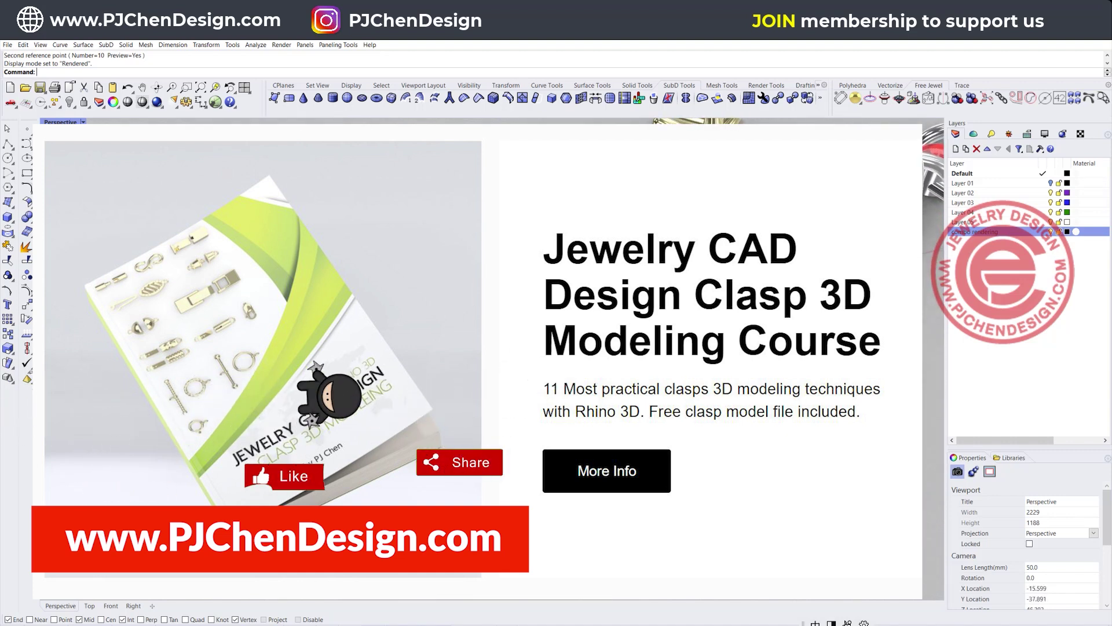
{"action": "scroll", "coordinate": [491, 359], "scroll_direction": "down", "scroll_amount": 5}
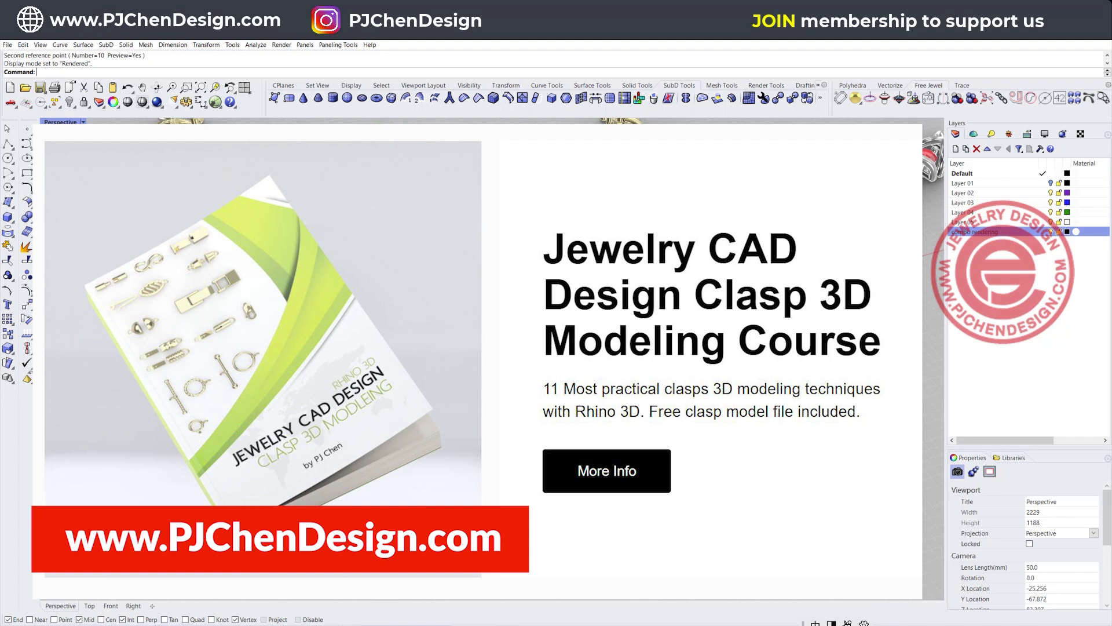
{"action": "scroll", "coordinate": [491, 359], "scroll_direction": "down", "scroll_amount": 5}
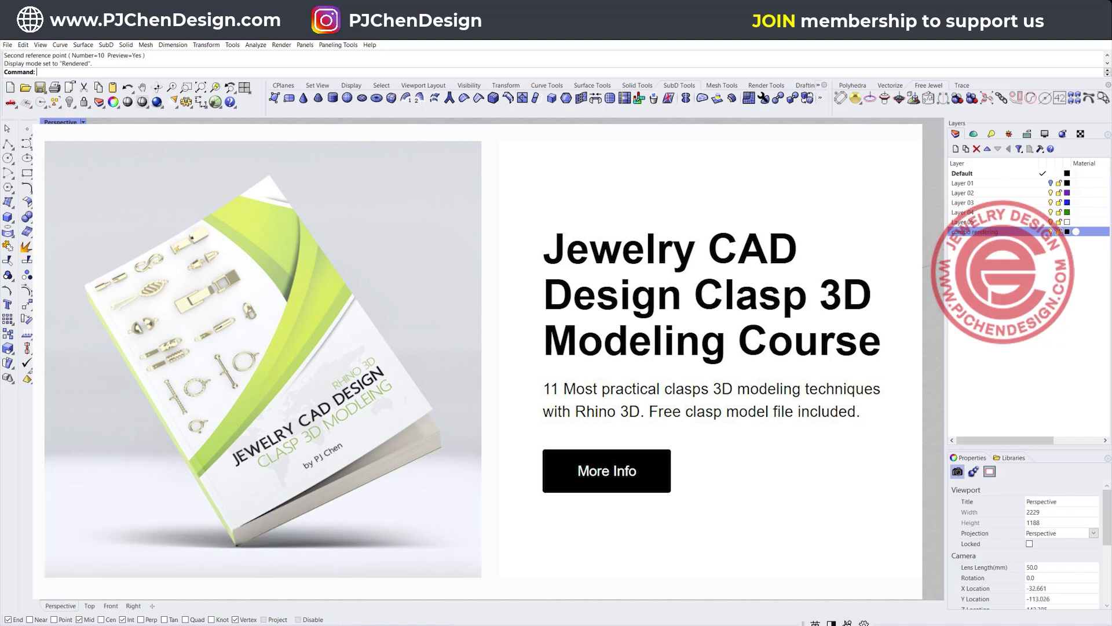